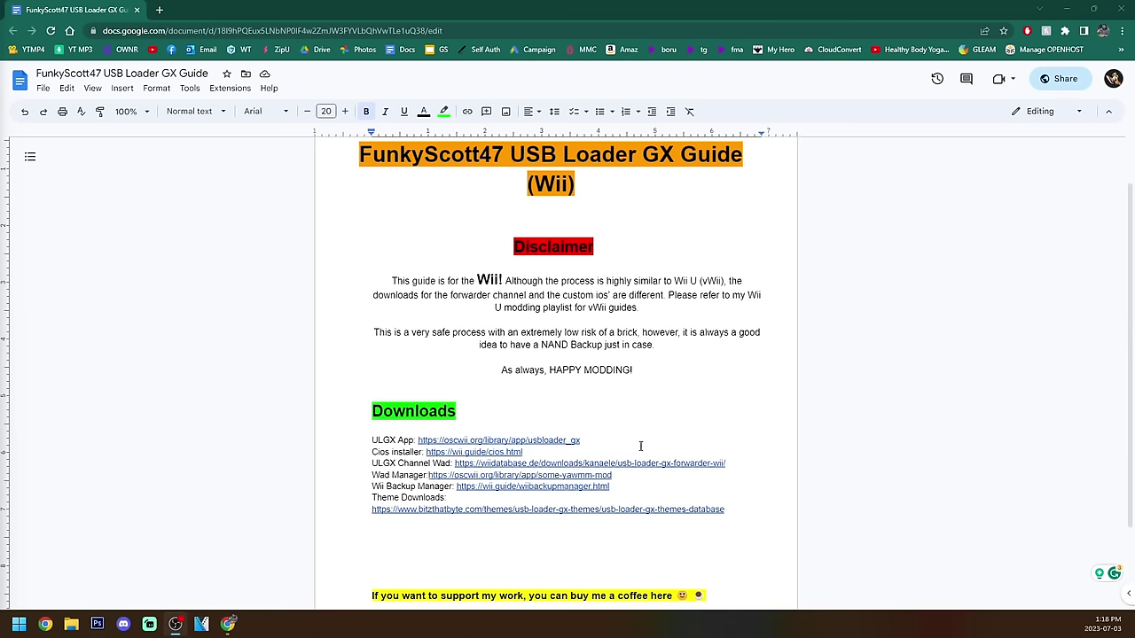
Step: Open the USB Loader GX app page from the ULGX App link in the guide's Downloads list
{"action": "scroll", "coordinate": [643, 448], "scroll_direction": "down", "scroll_amount": 2}
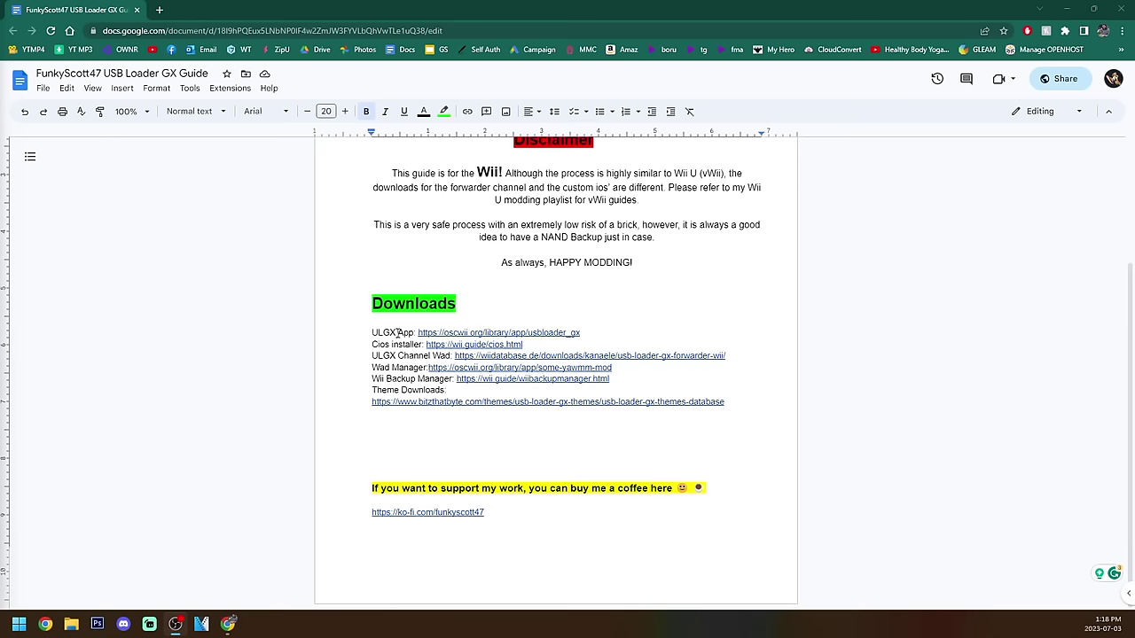
{"action": "left_click", "coordinate": [450, 331]}
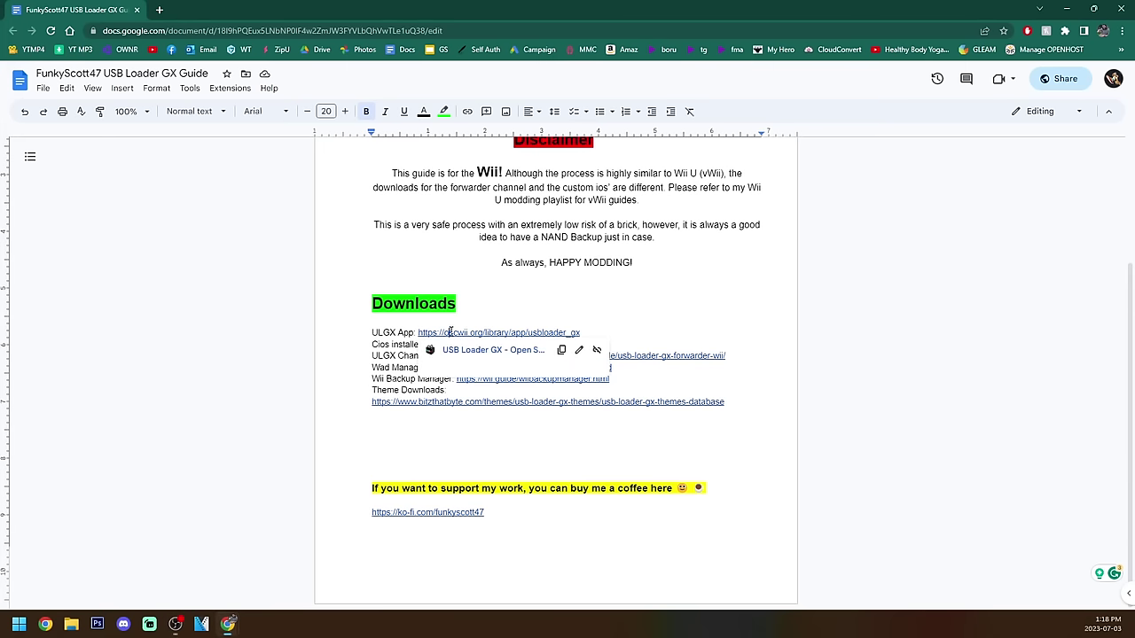
{"action": "left_click", "coordinate": [500, 352]}
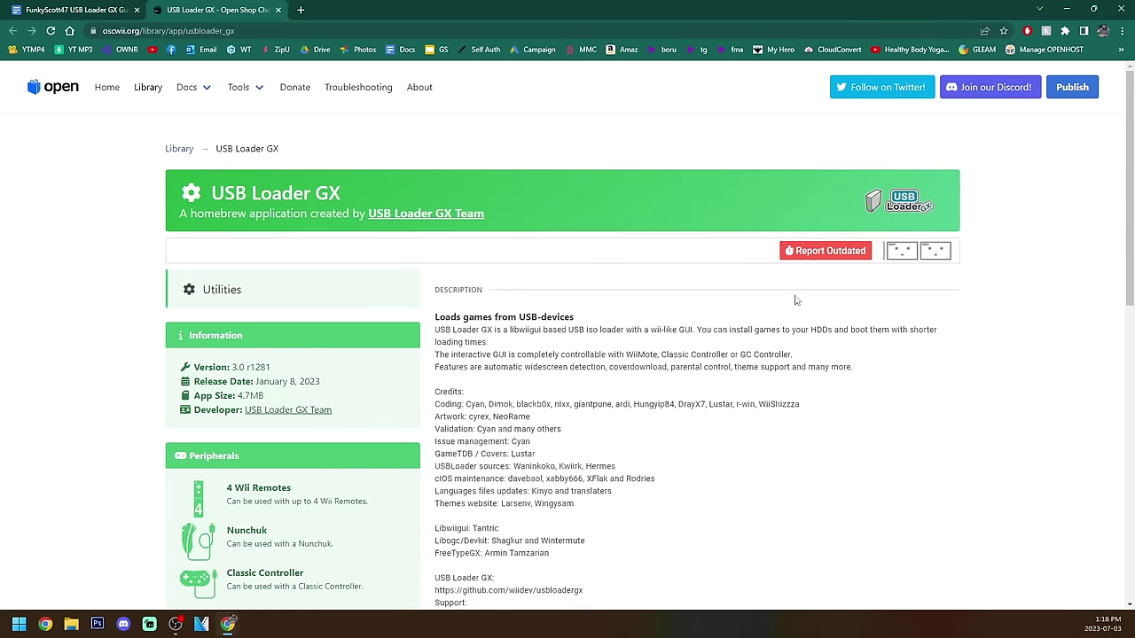
Step: Examine the USB Loader GX page's description and supported peripherals, highlighting the SDHC Card entry
{"action": "scroll", "coordinate": [793, 296], "scroll_direction": "down", "scroll_amount": 2}
{"action": "scroll", "coordinate": [856, 301], "scroll_direction": "up", "scroll_amount": 1}
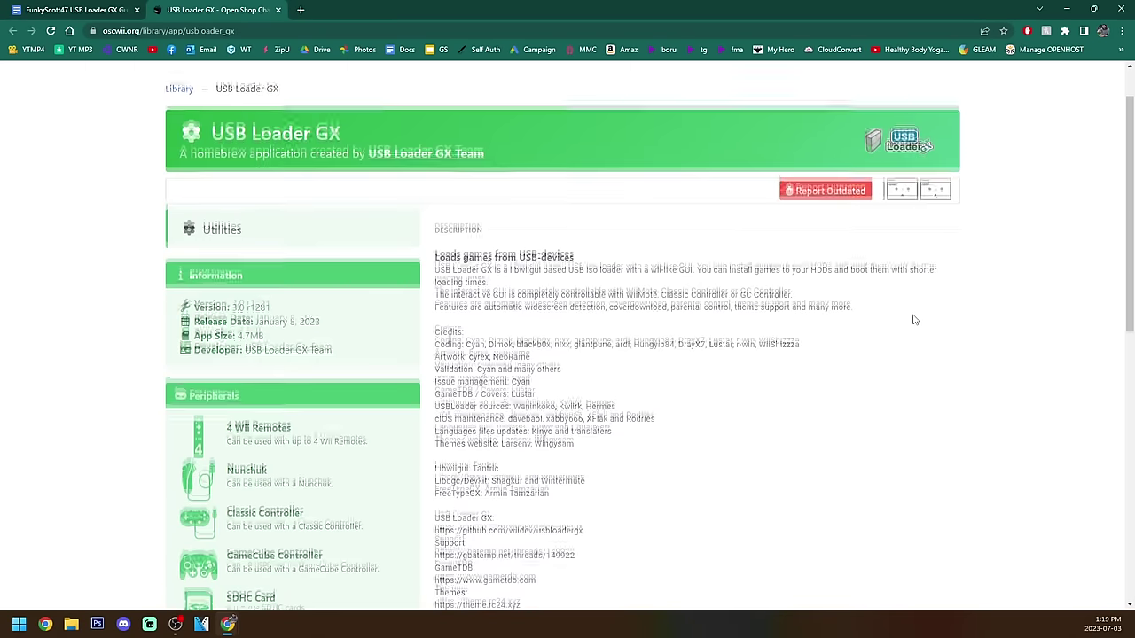
{"action": "scroll", "coordinate": [922, 315], "scroll_direction": "down", "scroll_amount": 1}
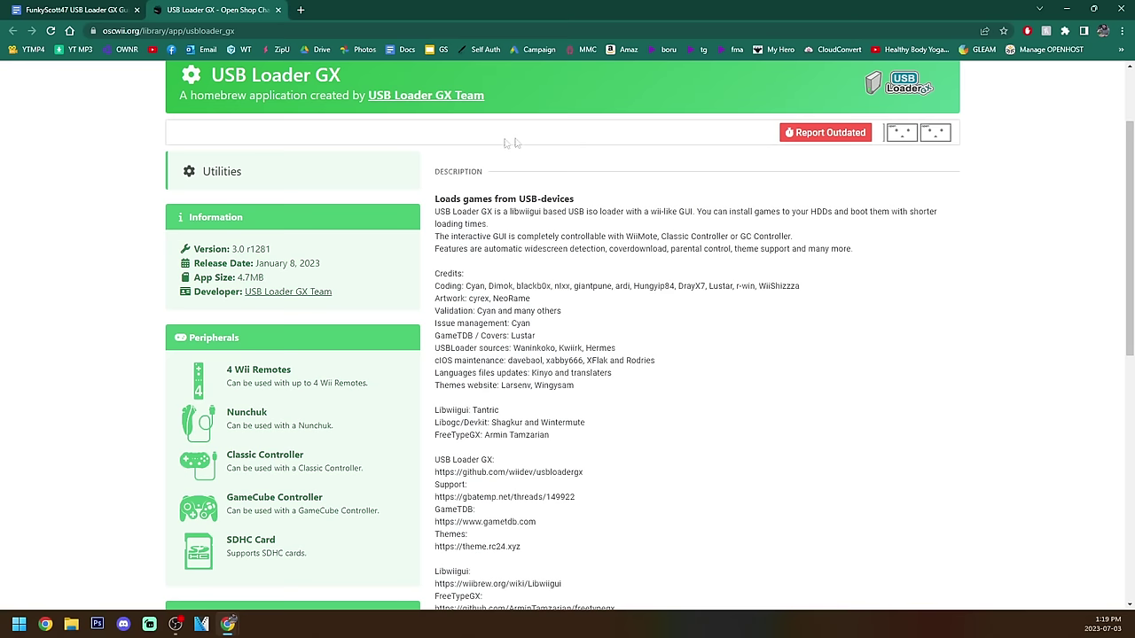
{"action": "scroll", "coordinate": [788, 317], "scroll_direction": "down", "scroll_amount": 2}
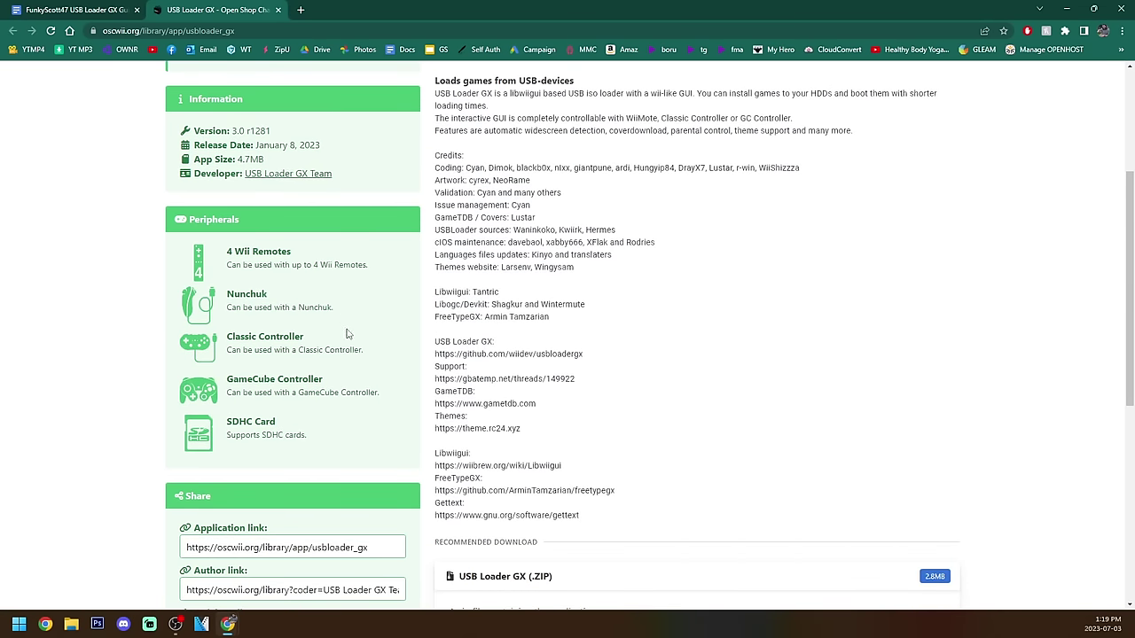
{"action": "scroll", "coordinate": [350, 335], "scroll_direction": "down", "scroll_amount": 1}
{"action": "left_click_drag", "start_coordinate": [320, 381], "coordinate": [218, 362]}
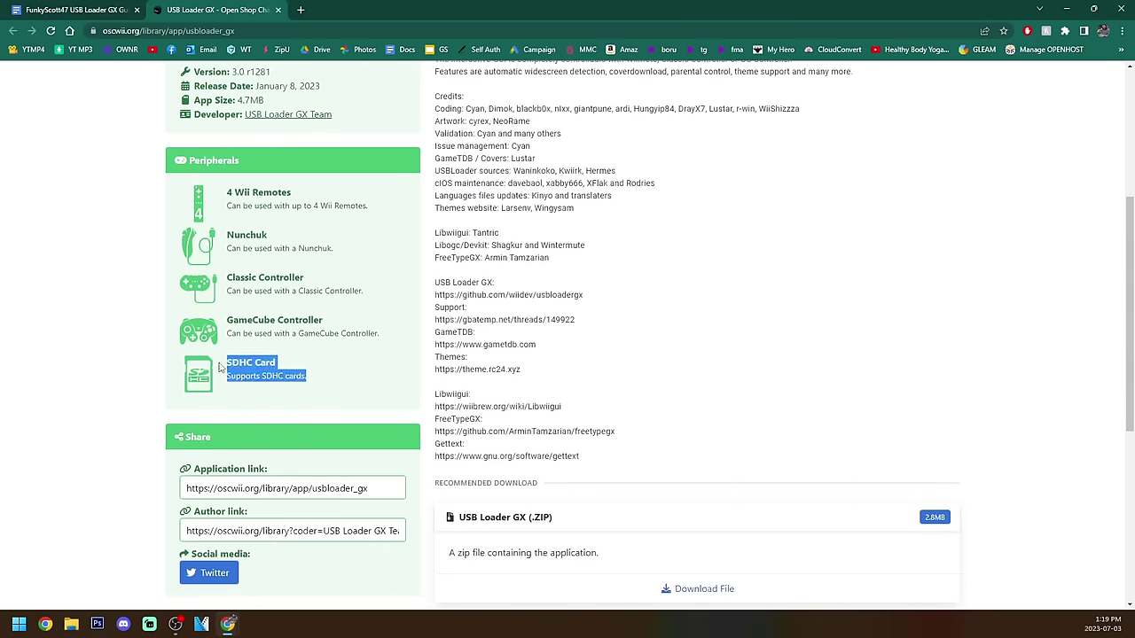
{"action": "left_click", "coordinate": [310, 371]}
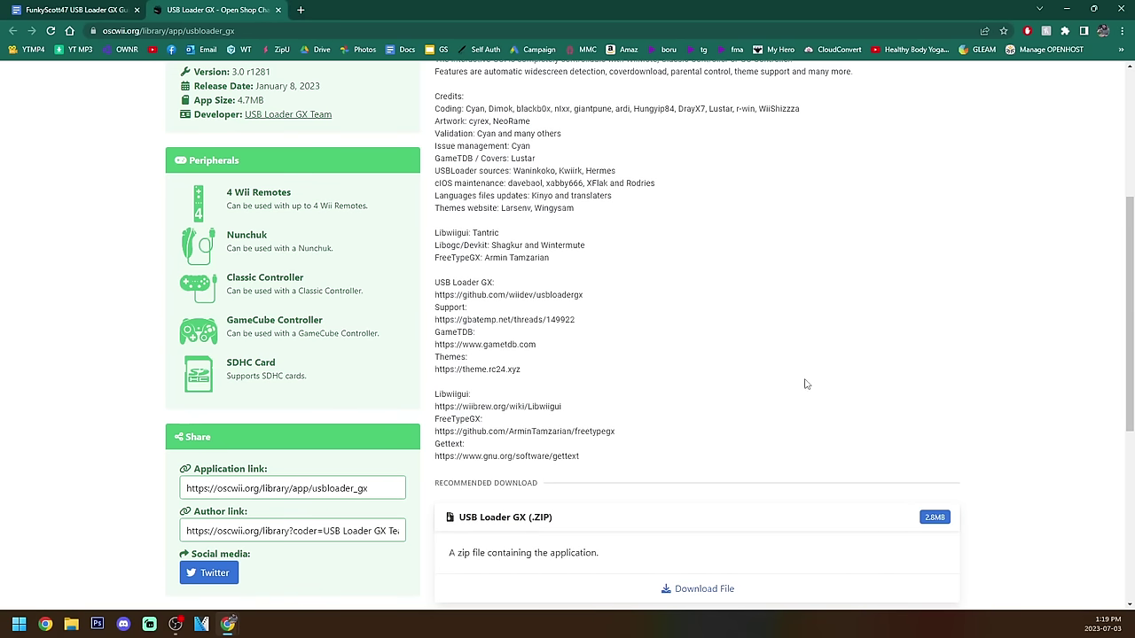
Step: Download the recommended USB Loader GX (.ZIP) file and close its page to return to the guide
{"action": "scroll", "coordinate": [834, 365], "scroll_direction": "down", "scroll_amount": 1}
{"action": "scroll", "coordinate": [837, 358], "scroll_direction": "down", "scroll_amount": 2}
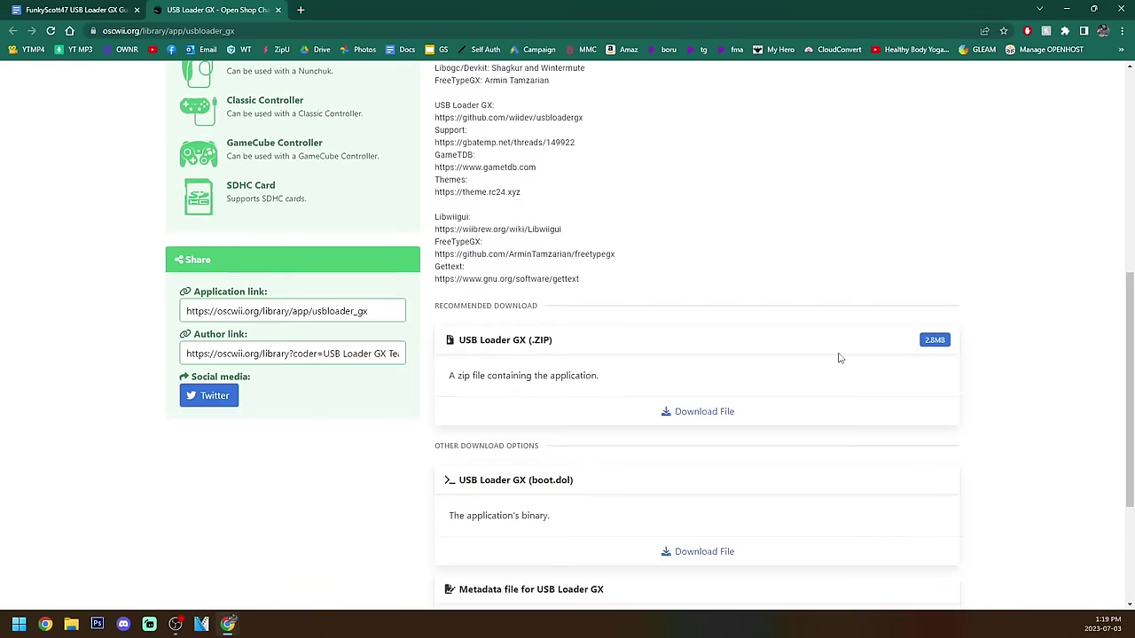
{"action": "left_click", "coordinate": [693, 353]}
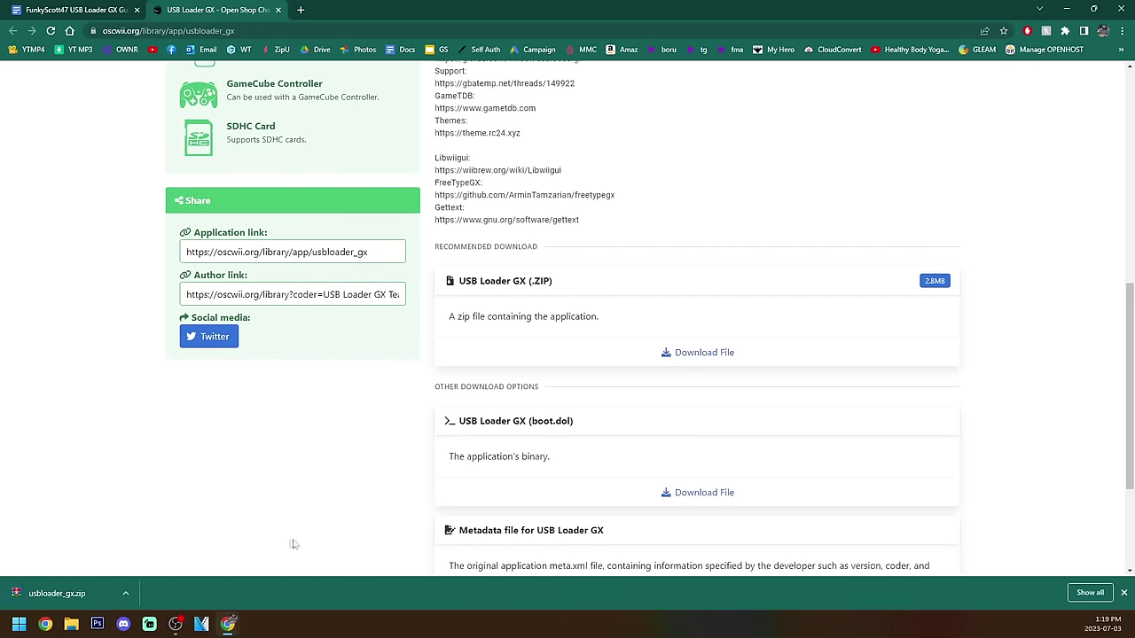
{"action": "scroll", "coordinate": [647, 399], "scroll_direction": "up", "scroll_amount": 6}
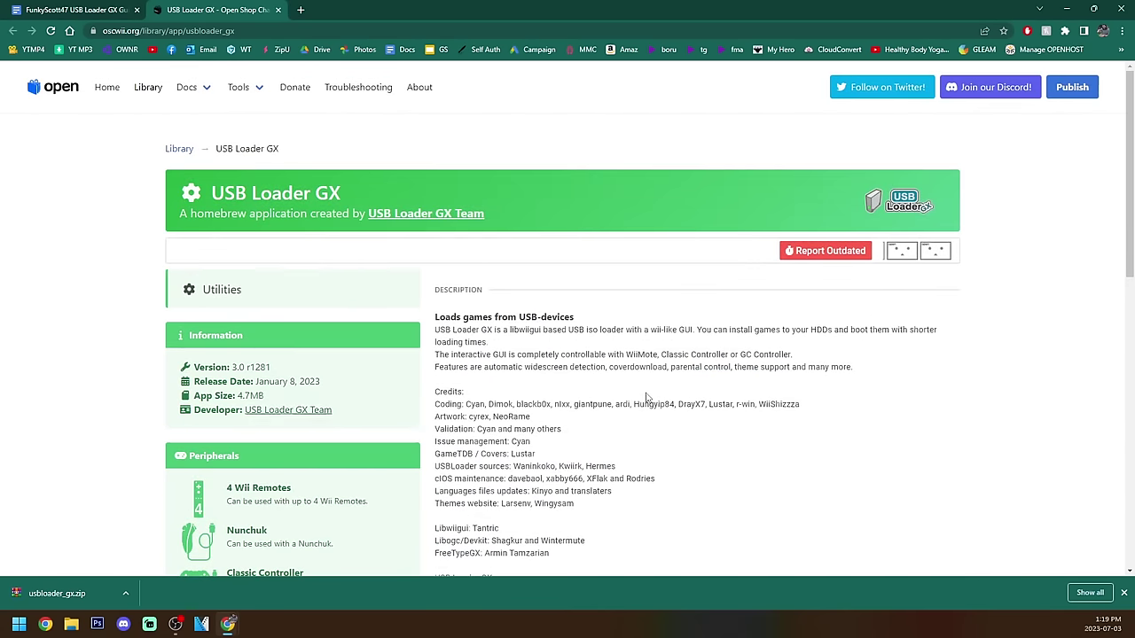
{"action": "left_click", "coordinate": [279, 10]}
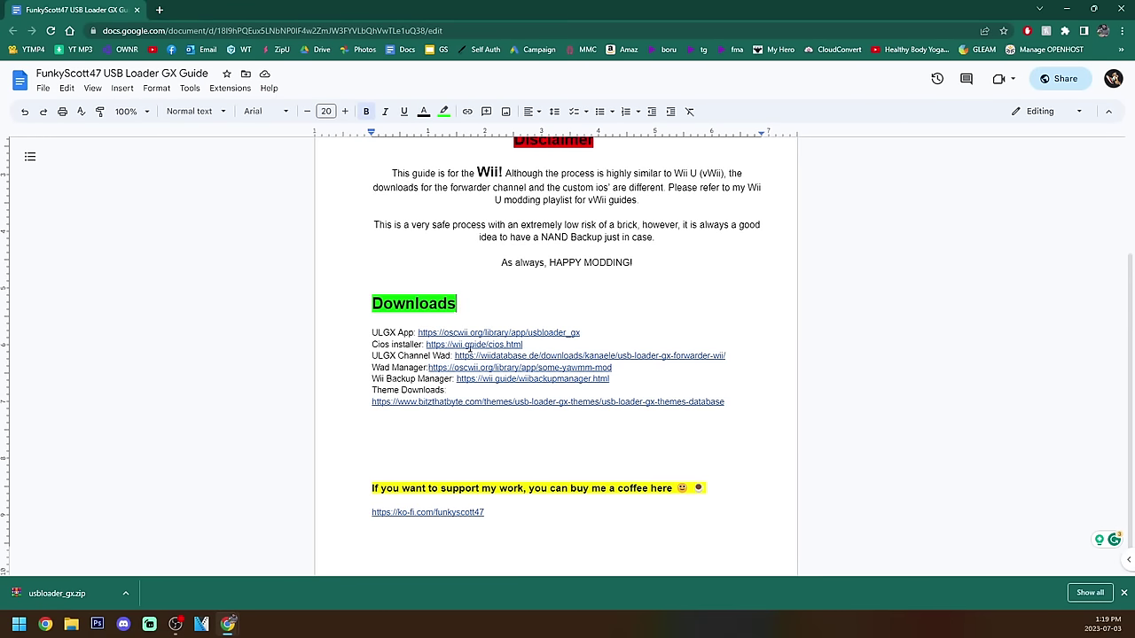
Step: Open the Cios installer link from the guide and download the d2x cIOS Installer
{"action": "left_click_drag", "start_coordinate": [370, 344], "coordinate": [420, 345]}
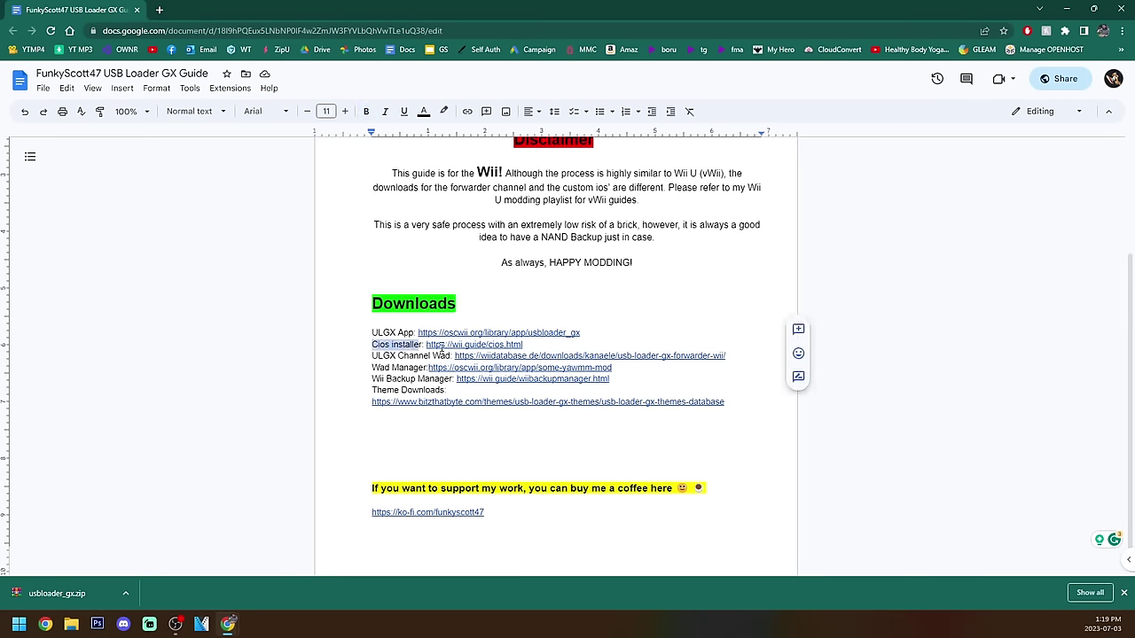
{"action": "left_click", "coordinate": [474, 345]}
{"action": "left_click", "coordinate": [502, 364]}
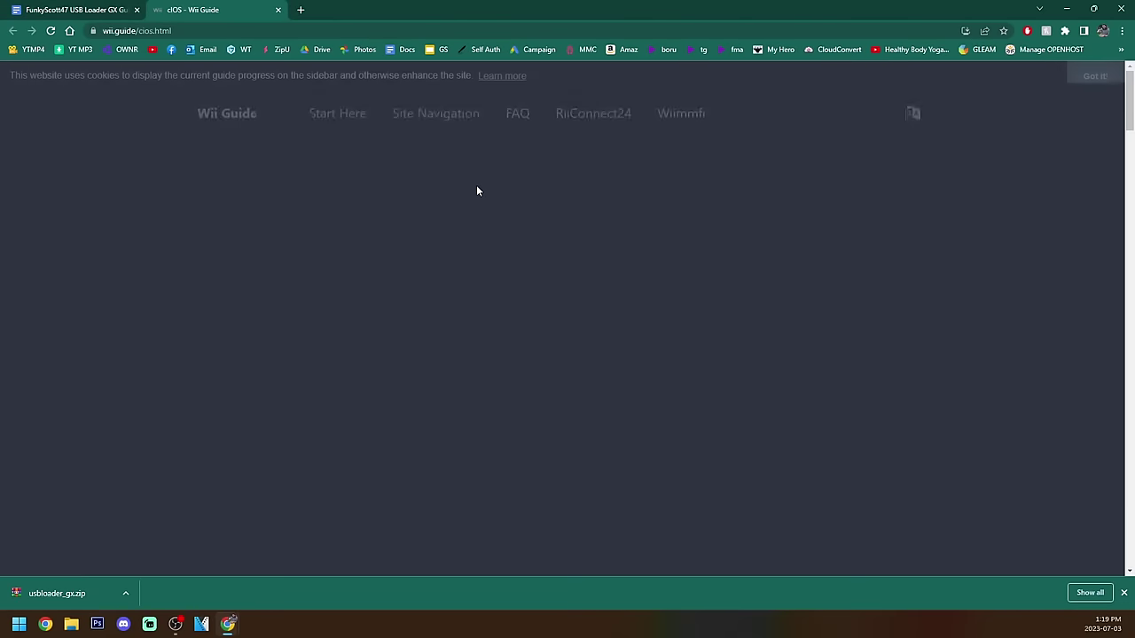
{"action": "scroll", "coordinate": [733, 250], "scroll_direction": "down", "scroll_amount": 3}
{"action": "scroll", "coordinate": [621, 257], "scroll_direction": "down", "scroll_amount": 1}
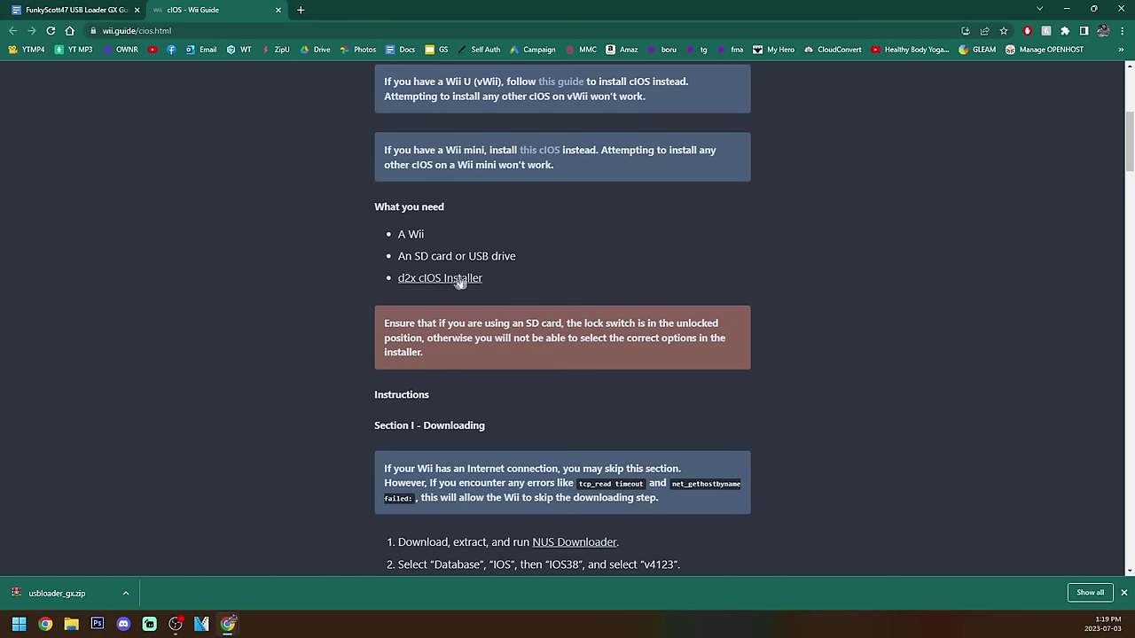
{"action": "left_click", "coordinate": [436, 282]}
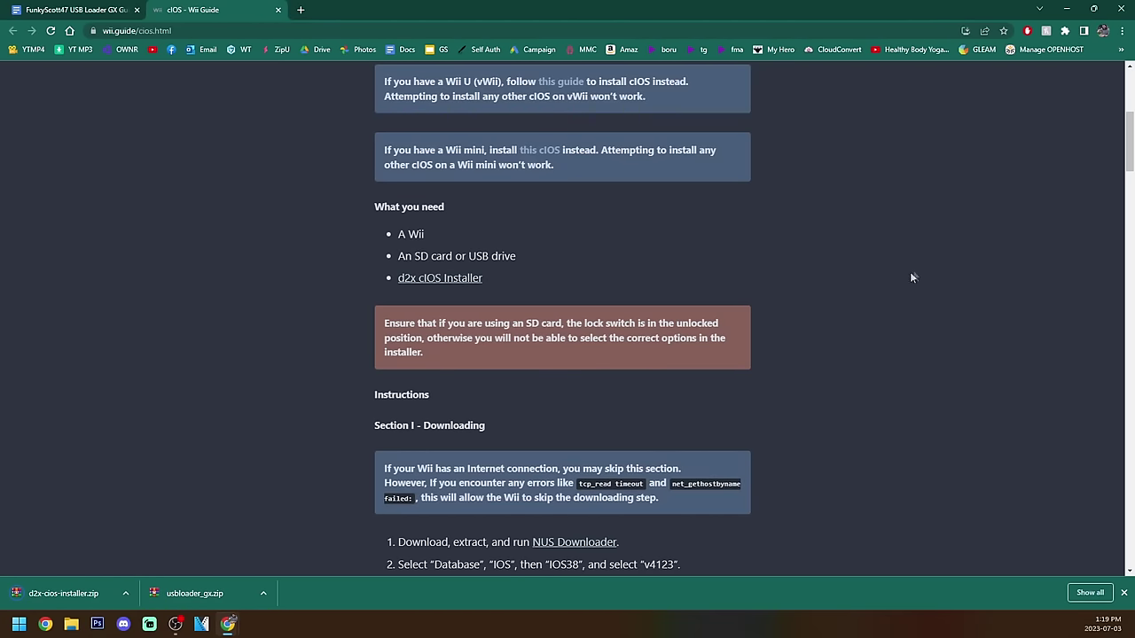
Step: Review the cIOS downloading and installing instructions, including the installer's option settings, and close the page
{"action": "scroll", "coordinate": [884, 282], "scroll_direction": "down", "scroll_amount": 8}
{"action": "scroll", "coordinate": [884, 284], "scroll_direction": "down", "scroll_amount": 3}
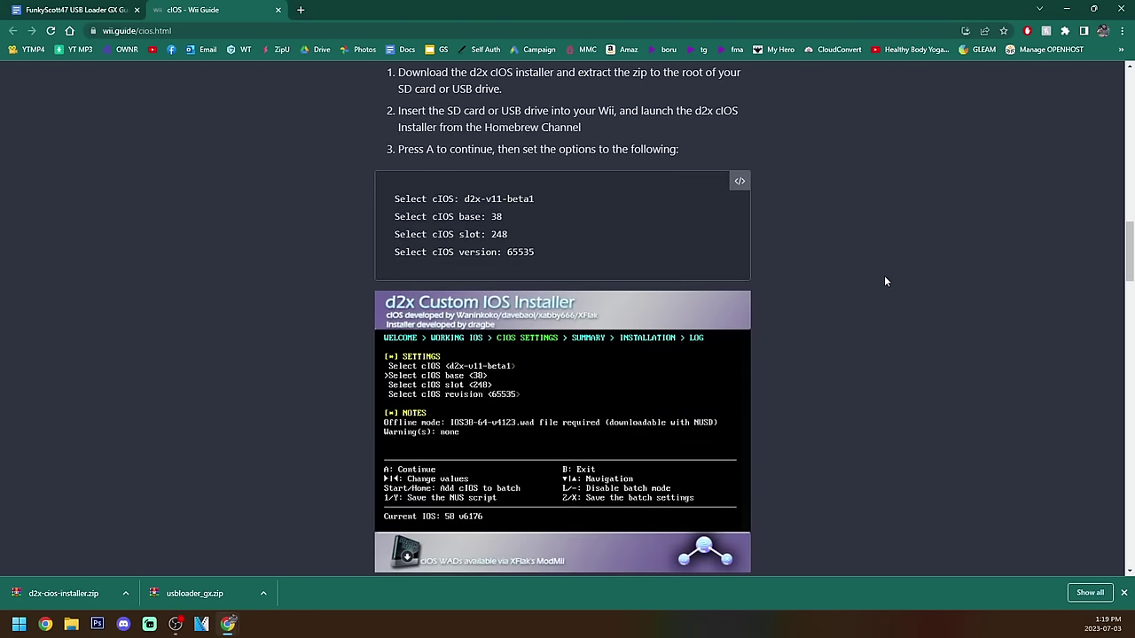
{"action": "scroll", "coordinate": [884, 282], "scroll_direction": "up", "scroll_amount": 5}
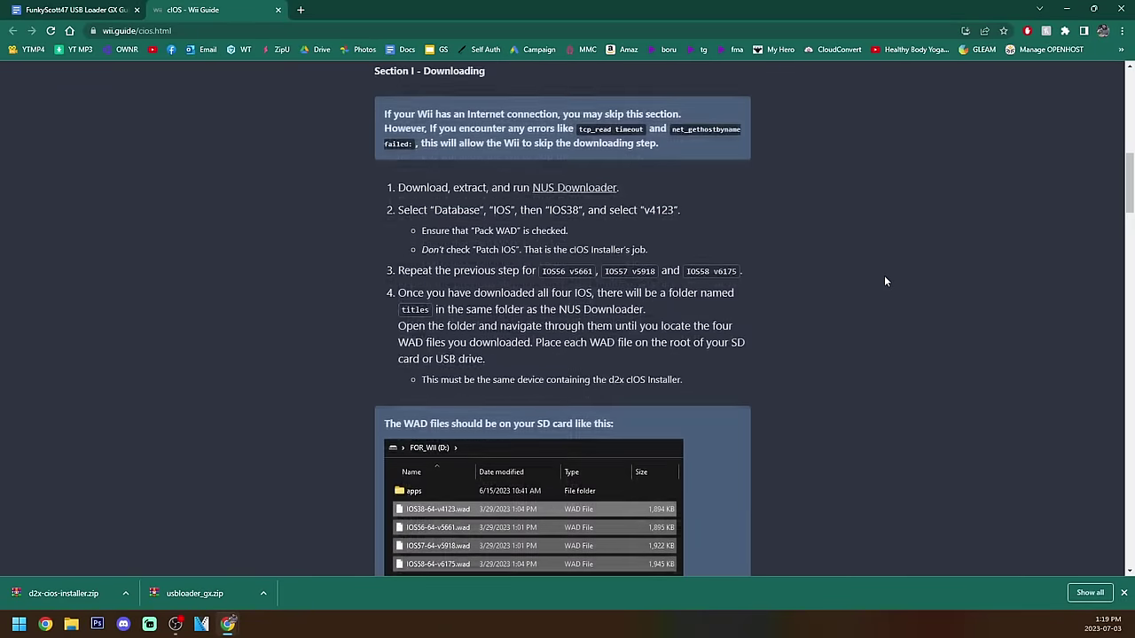
{"action": "scroll", "coordinate": [884, 282], "scroll_direction": "up", "scroll_amount": 1}
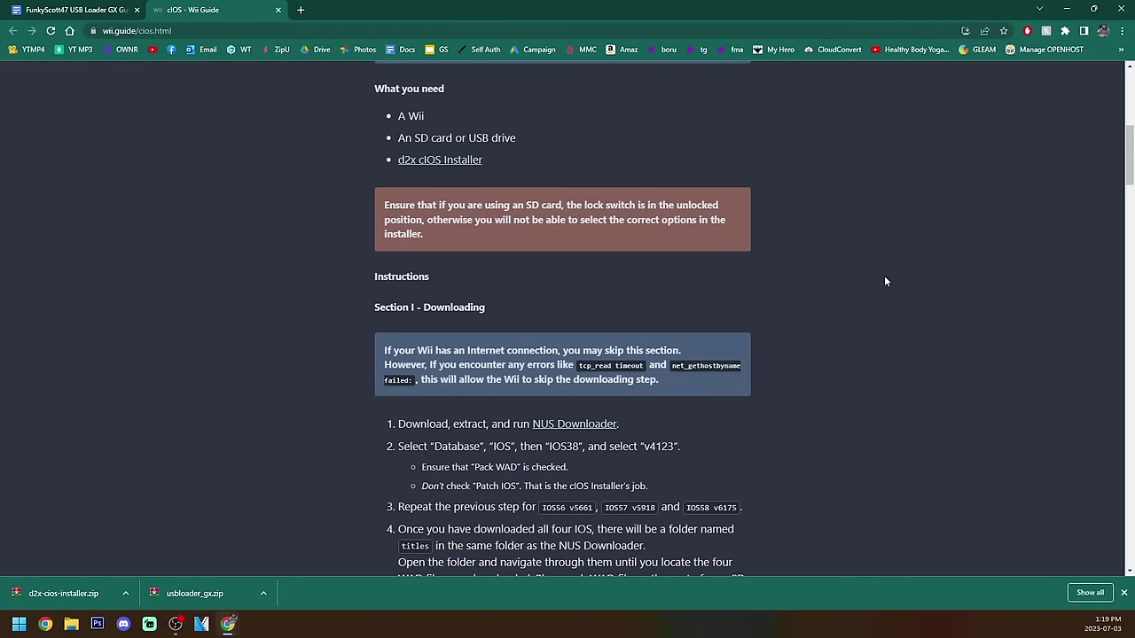
{"action": "scroll", "coordinate": [884, 282], "scroll_direction": "up", "scroll_amount": 5}
{"action": "scroll", "coordinate": [884, 282], "scroll_direction": "down", "scroll_amount": 7}
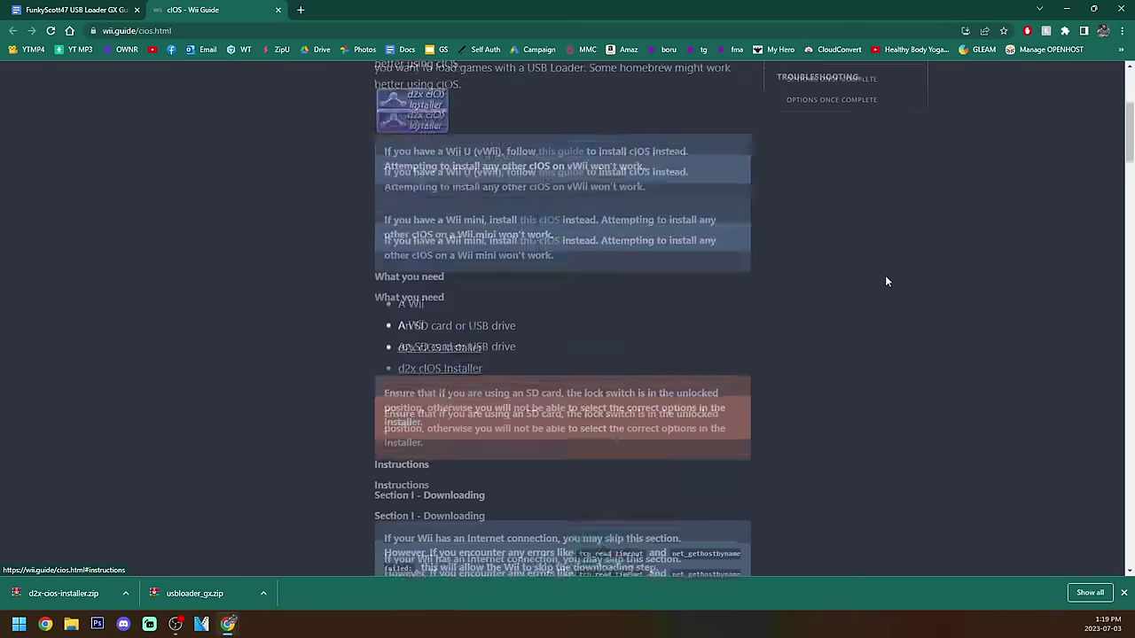
{"action": "scroll", "coordinate": [885, 282], "scroll_direction": "down", "scroll_amount": 3}
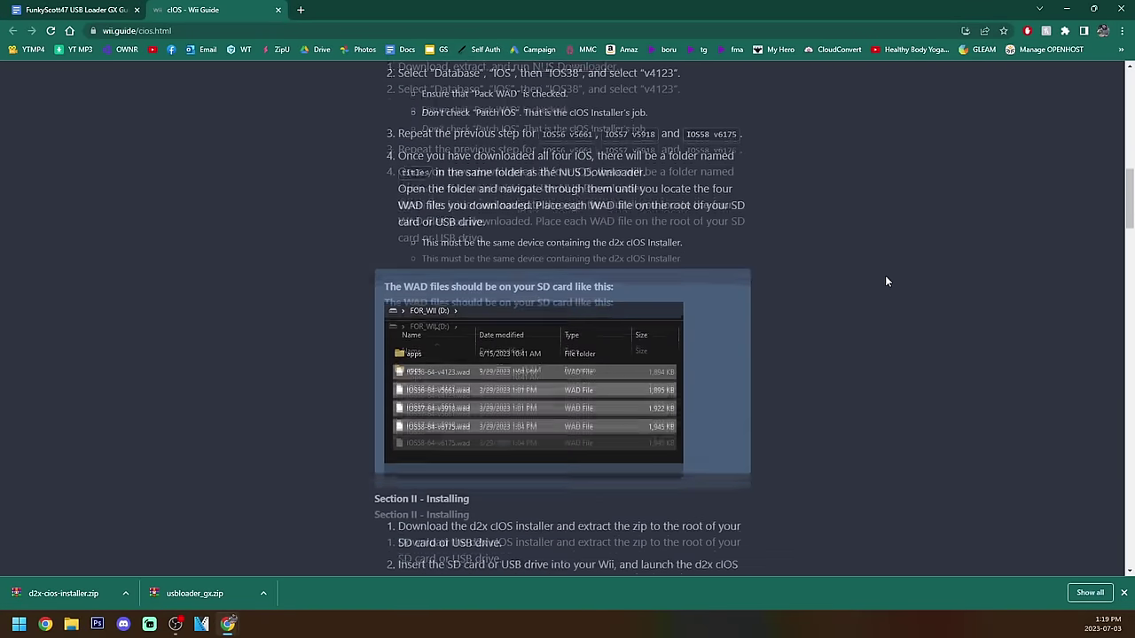
{"action": "scroll", "coordinate": [885, 282], "scroll_direction": "down", "scroll_amount": 2}
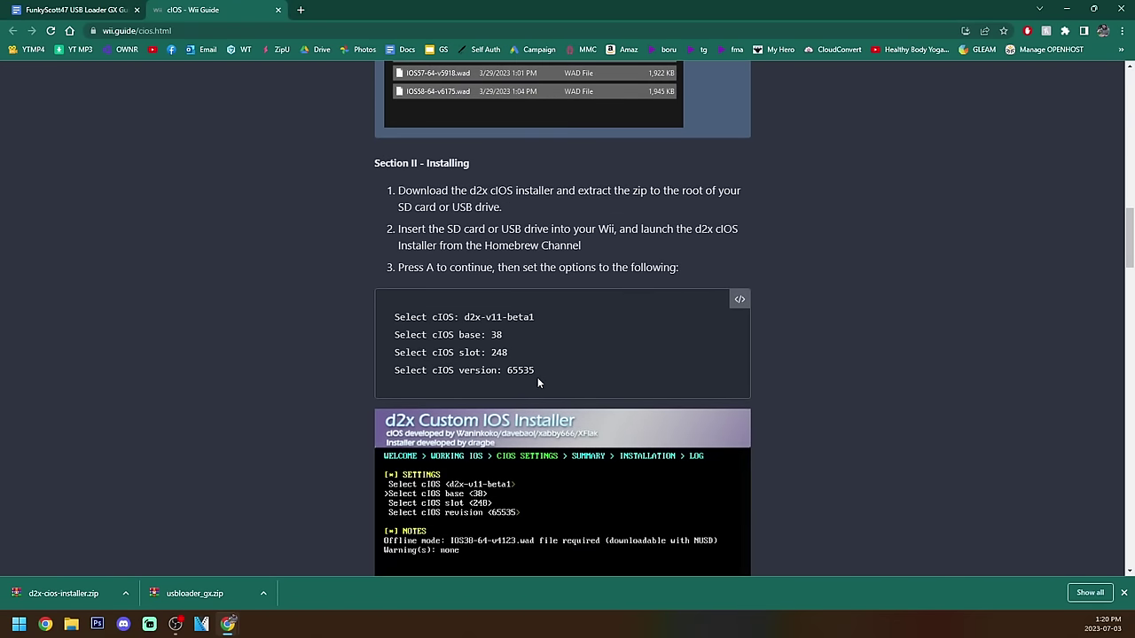
{"action": "left_click_drag", "start_coordinate": [537, 377], "coordinate": [396, 317]}
{"action": "left_click", "coordinate": [629, 361]}
{"action": "key", "text": "Home"}
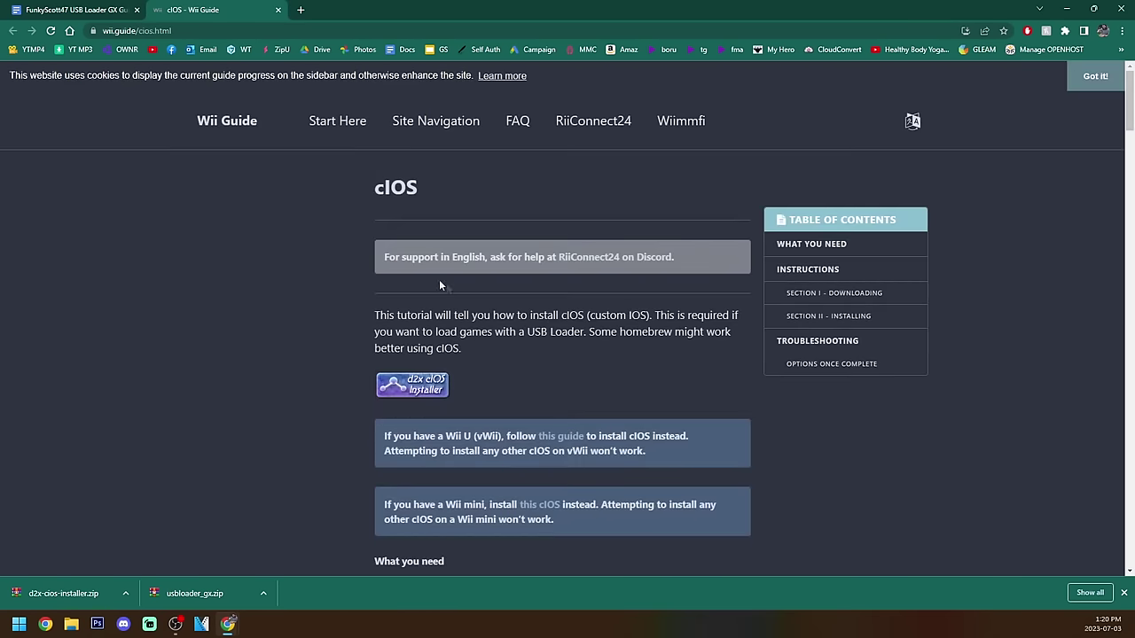
{"action": "left_click", "coordinate": [279, 11]}
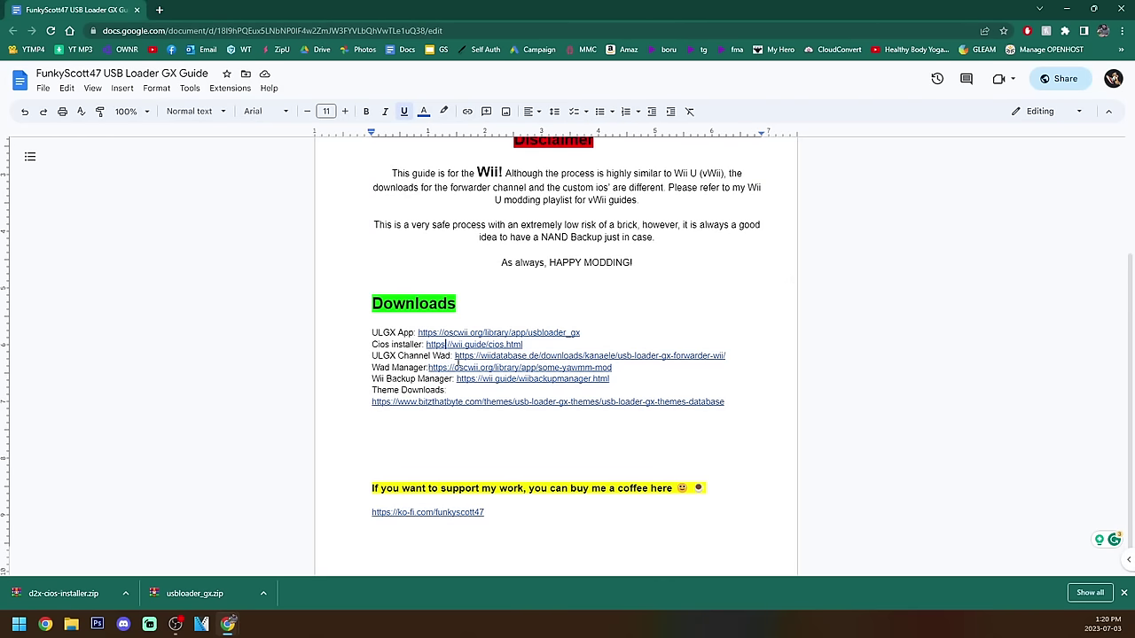
Step: Open the guide's ULGX Channel Wad link, download the USB Loader GX Forwarder (Wii), and close the page
{"action": "left_click_drag", "start_coordinate": [372, 358], "coordinate": [433, 357]}
{"action": "left_click", "coordinate": [518, 356]}
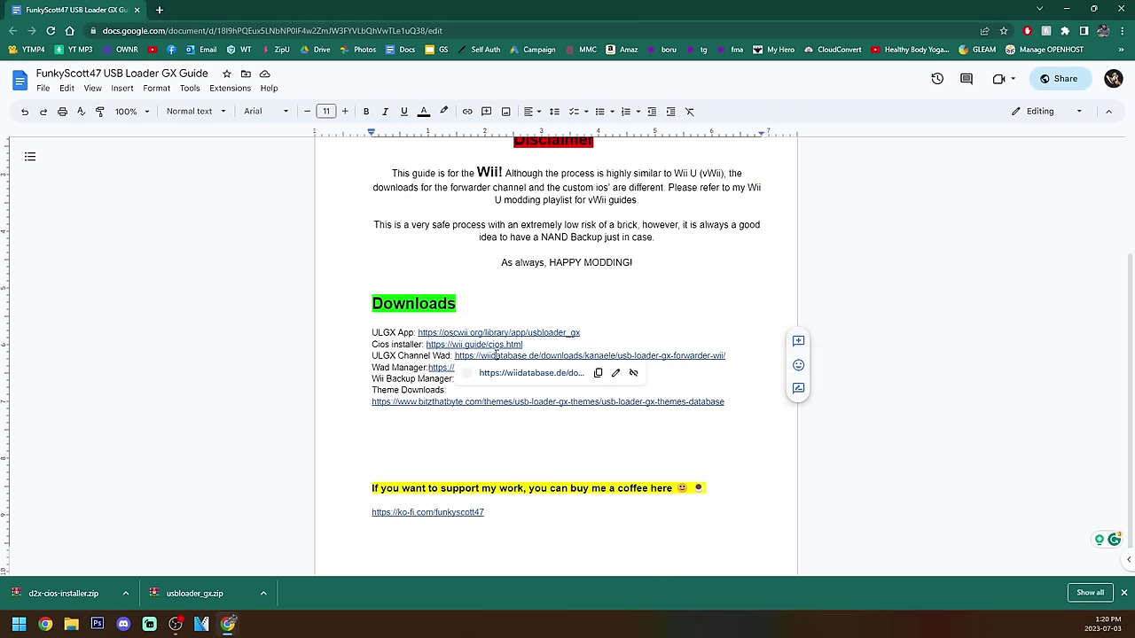
{"action": "left_click", "coordinate": [518, 373]}
{"action": "scroll", "coordinate": [578, 309], "scroll_direction": "down", "scroll_amount": 1}
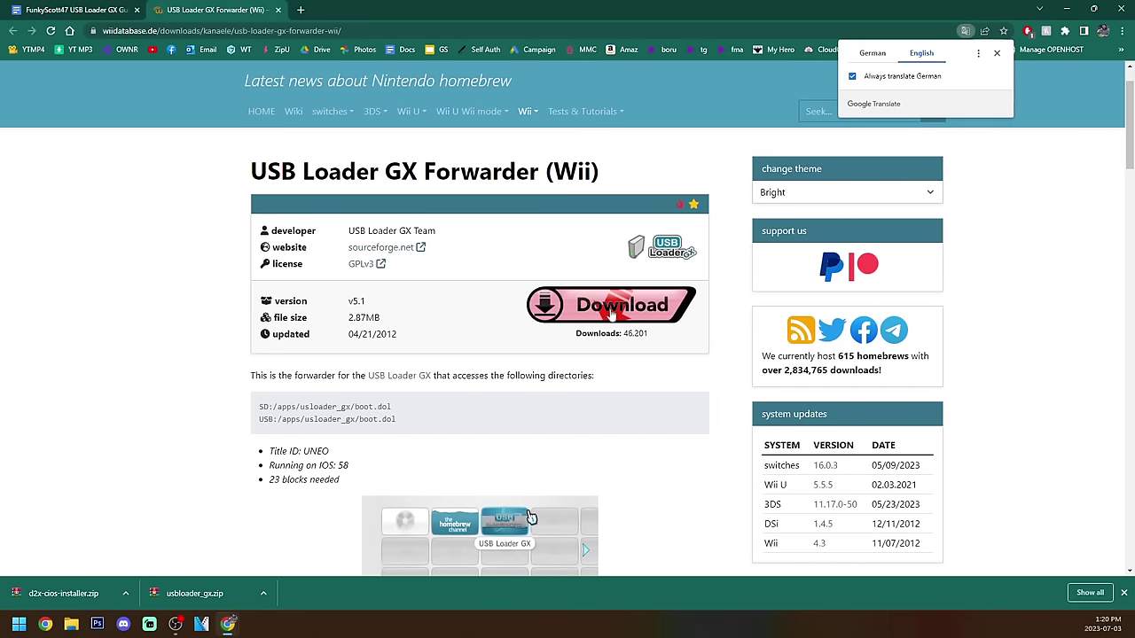
{"action": "left_click", "coordinate": [578, 307]}
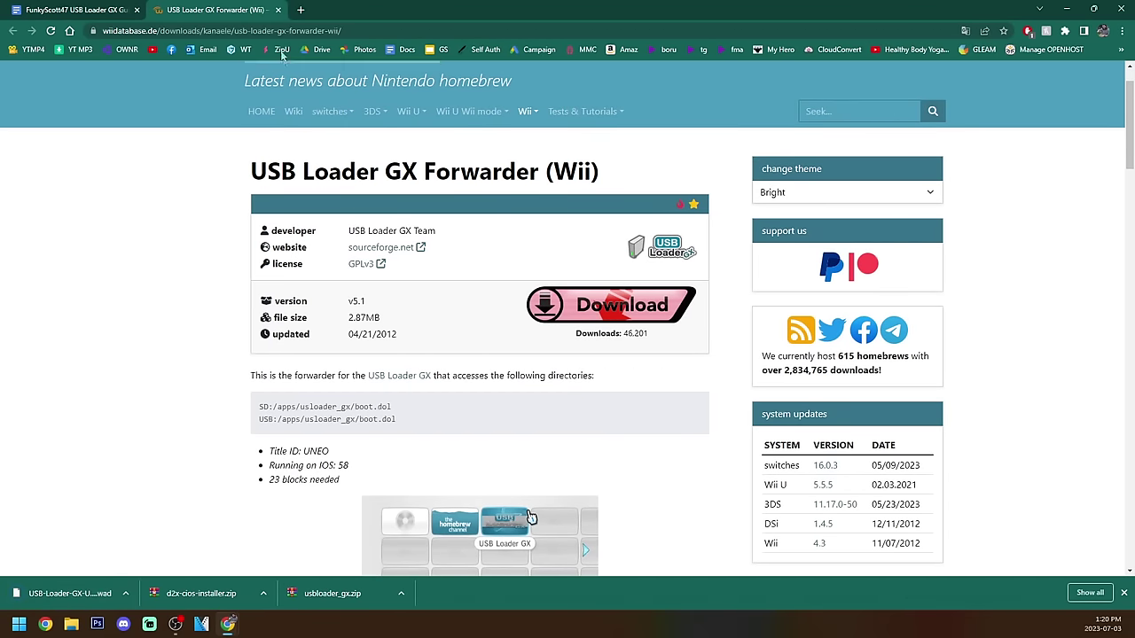
{"action": "left_click", "coordinate": [280, 11]}
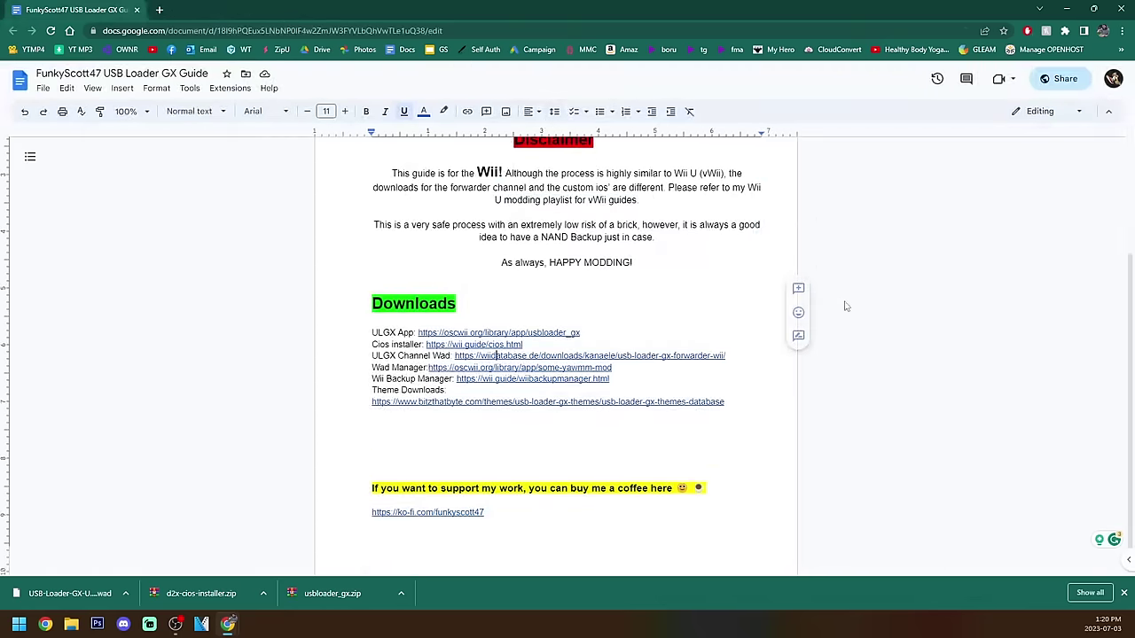
Step: Open the guide's Wad Manager link, download the Some YAWMM Mod (.ZIP) file, and close the page
{"action": "scroll", "coordinate": [849, 307], "scroll_direction": "down", "scroll_amount": 1}
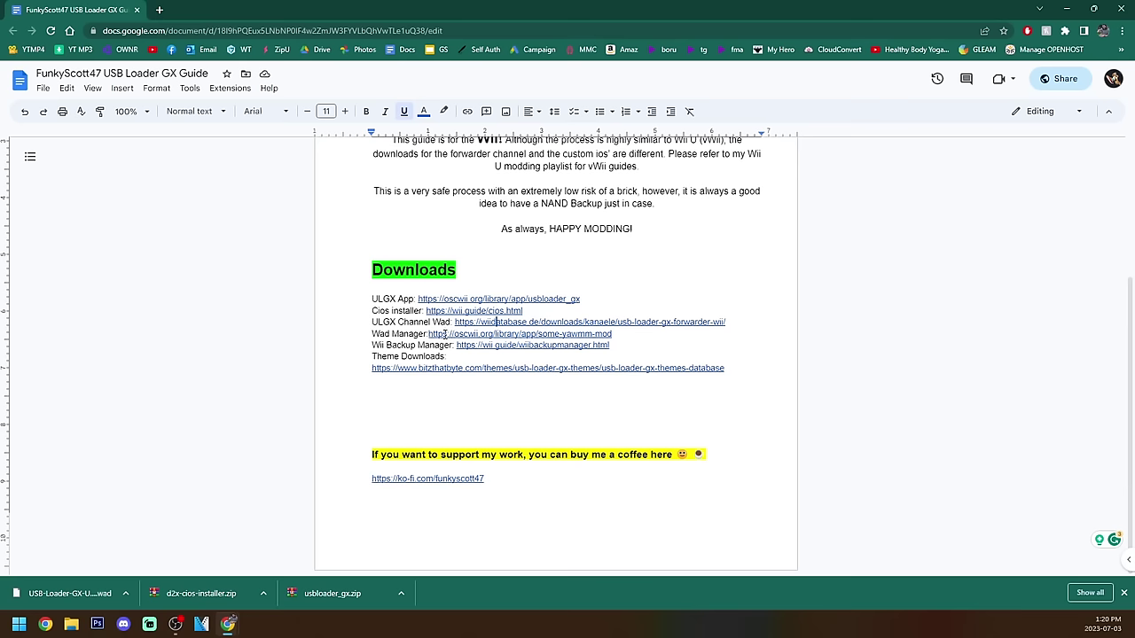
{"action": "left_click", "coordinate": [497, 334]}
{"action": "left_click", "coordinate": [510, 350]}
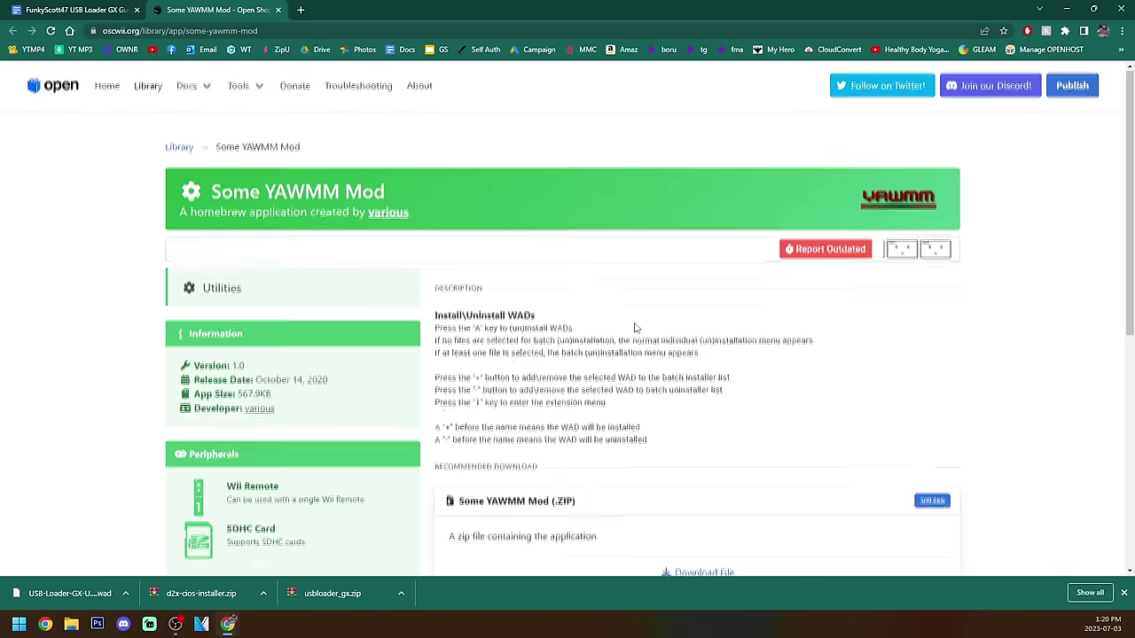
{"action": "scroll", "coordinate": [798, 346], "scroll_direction": "down", "scroll_amount": 3}
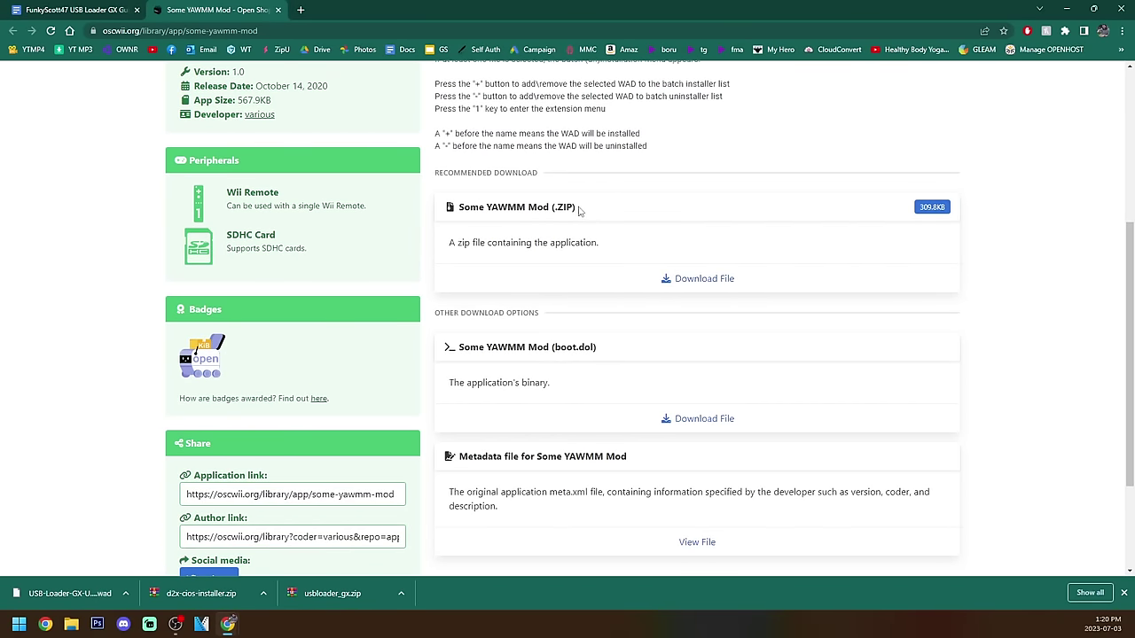
{"action": "left_click", "coordinate": [724, 278]}
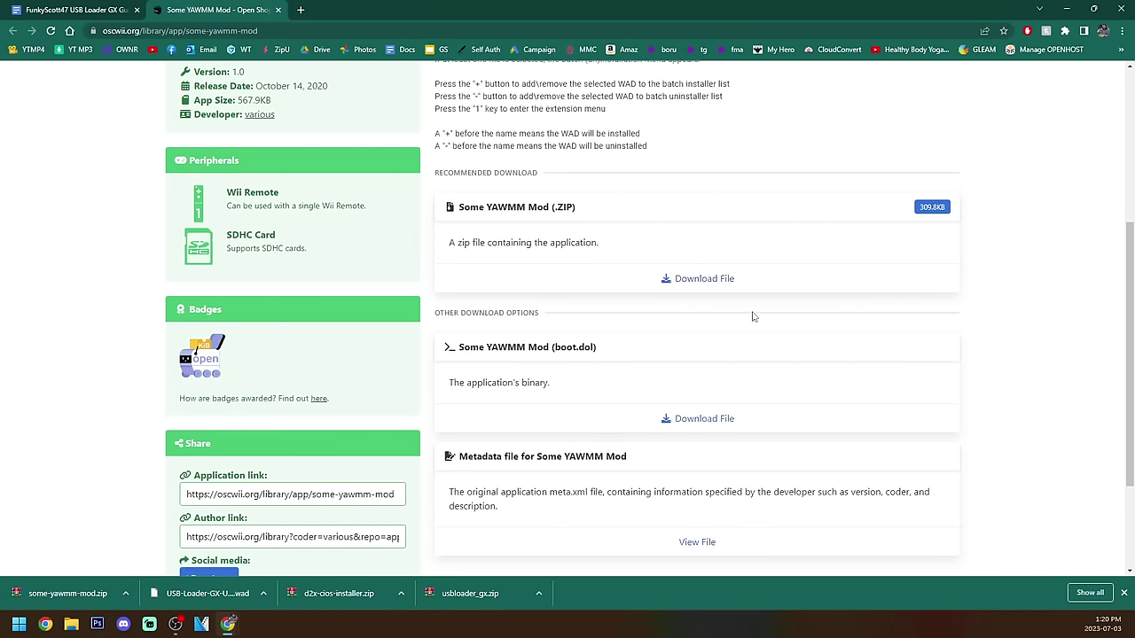
{"action": "scroll", "coordinate": [753, 317], "scroll_direction": "up", "scroll_amount": 3}
{"action": "key", "text": "ctrl+w"}
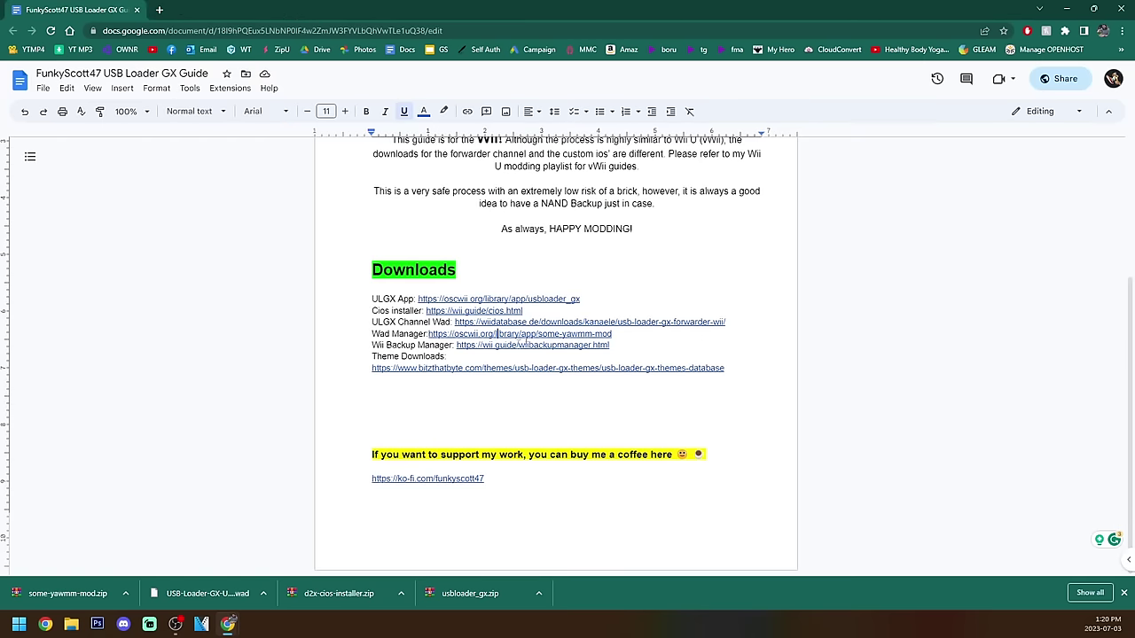
Step: Open the guide's Wii Backup Manager link, download Wii Backup Manager from the What you need list, and close the page
{"action": "left_click", "coordinate": [495, 346]}
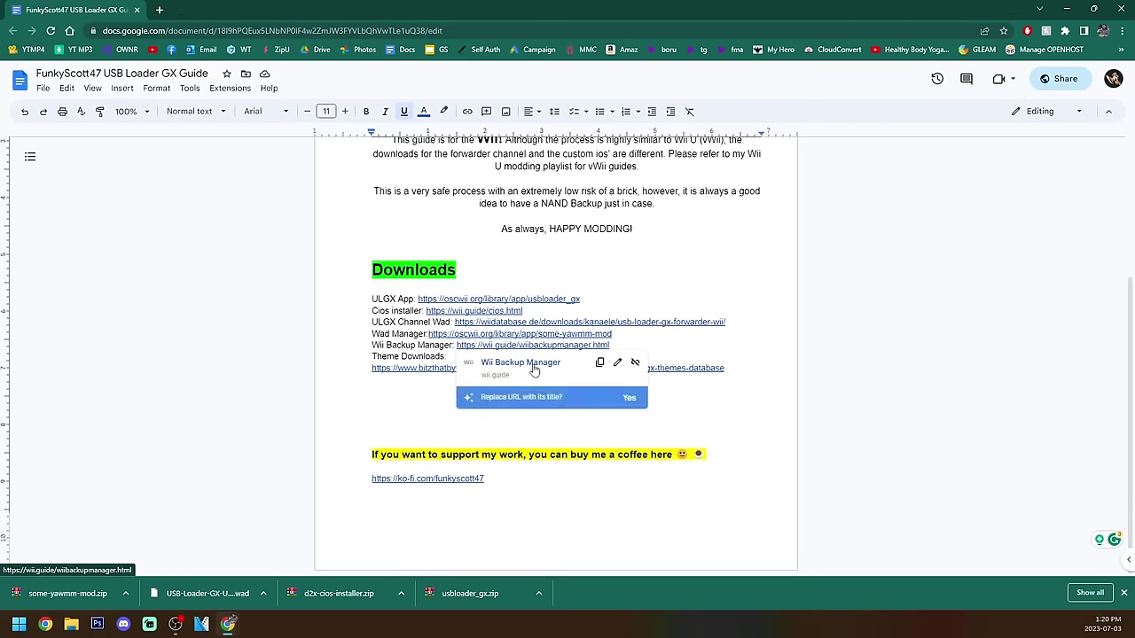
{"action": "left_click", "coordinate": [533, 369]}
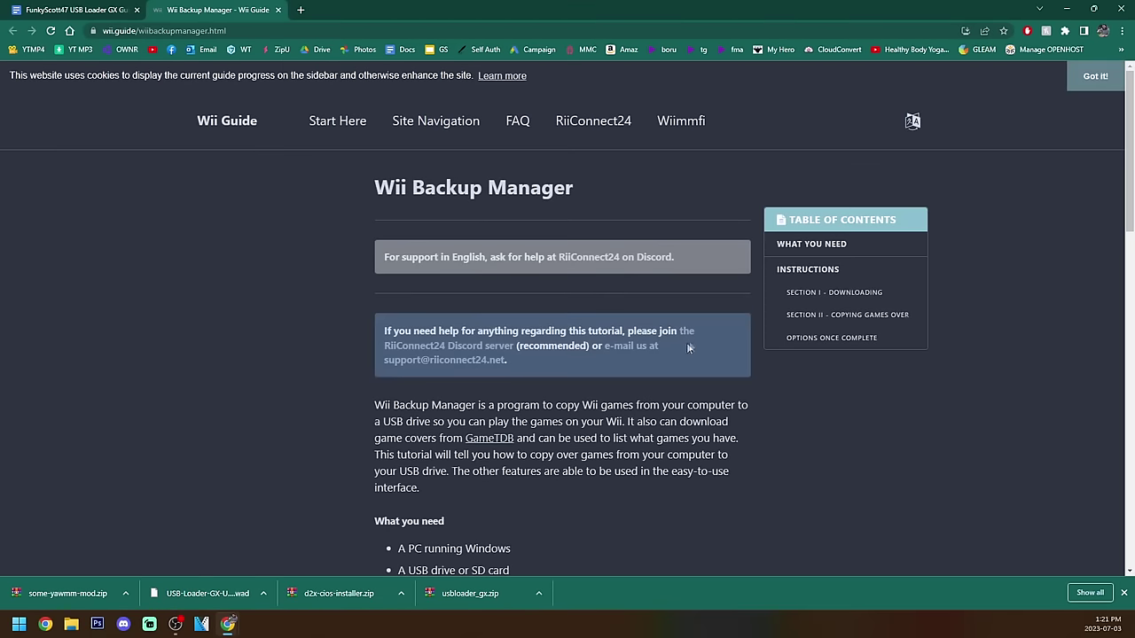
{"action": "scroll", "coordinate": [779, 349], "scroll_direction": "down", "scroll_amount": 2}
{"action": "scroll", "coordinate": [786, 356], "scroll_direction": "down", "scroll_amount": 1}
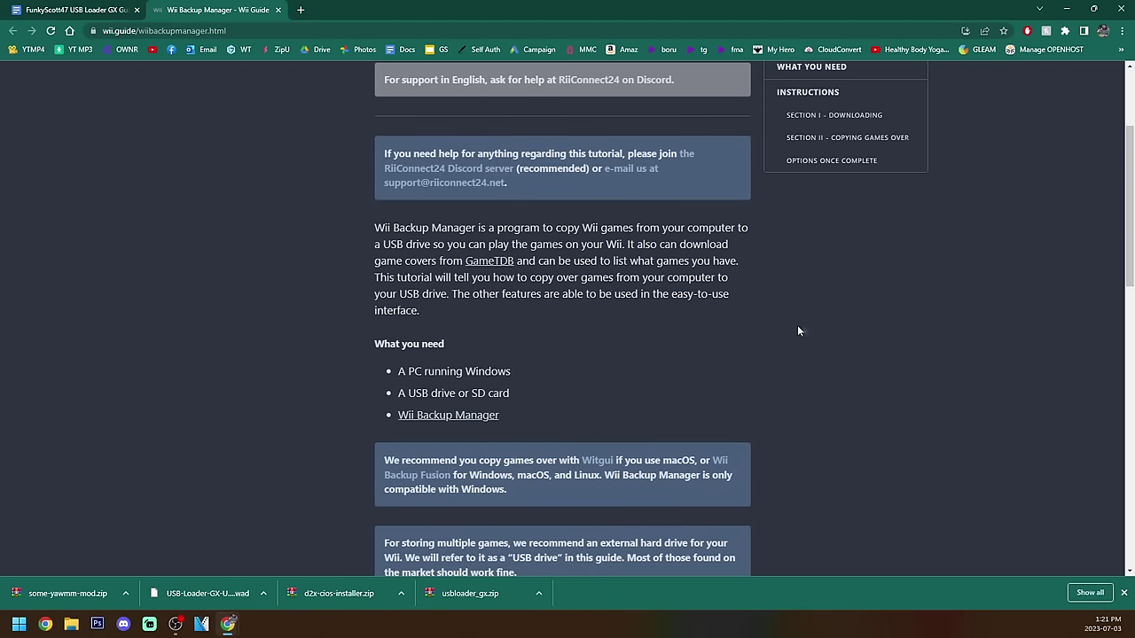
{"action": "scroll", "coordinate": [802, 332], "scroll_direction": "down", "scroll_amount": 1}
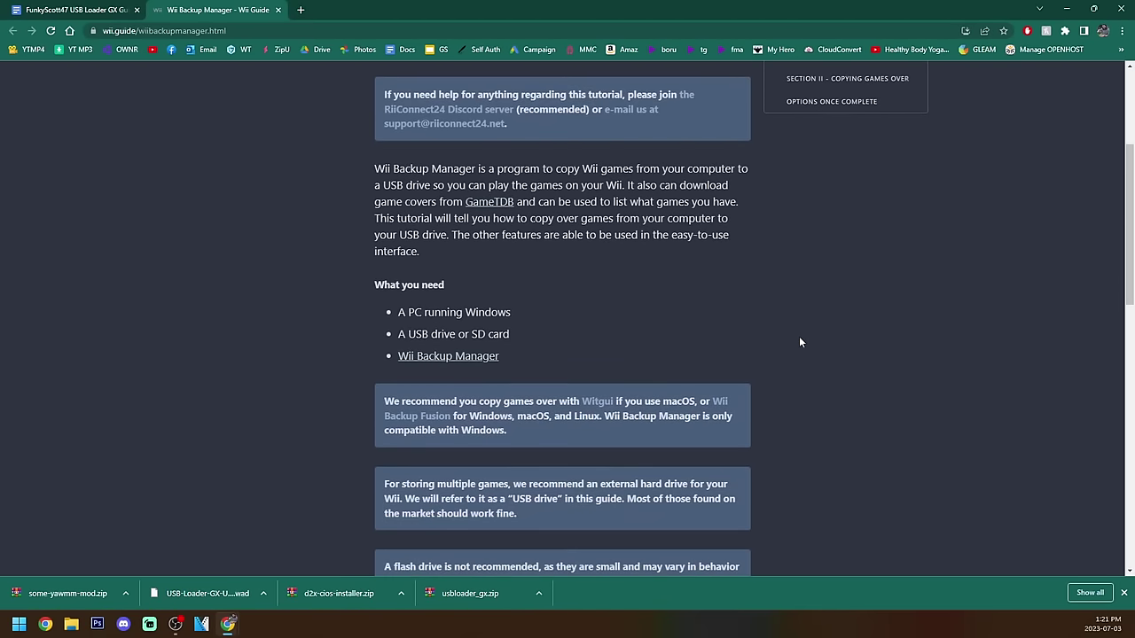
{"action": "left_click", "coordinate": [451, 357]}
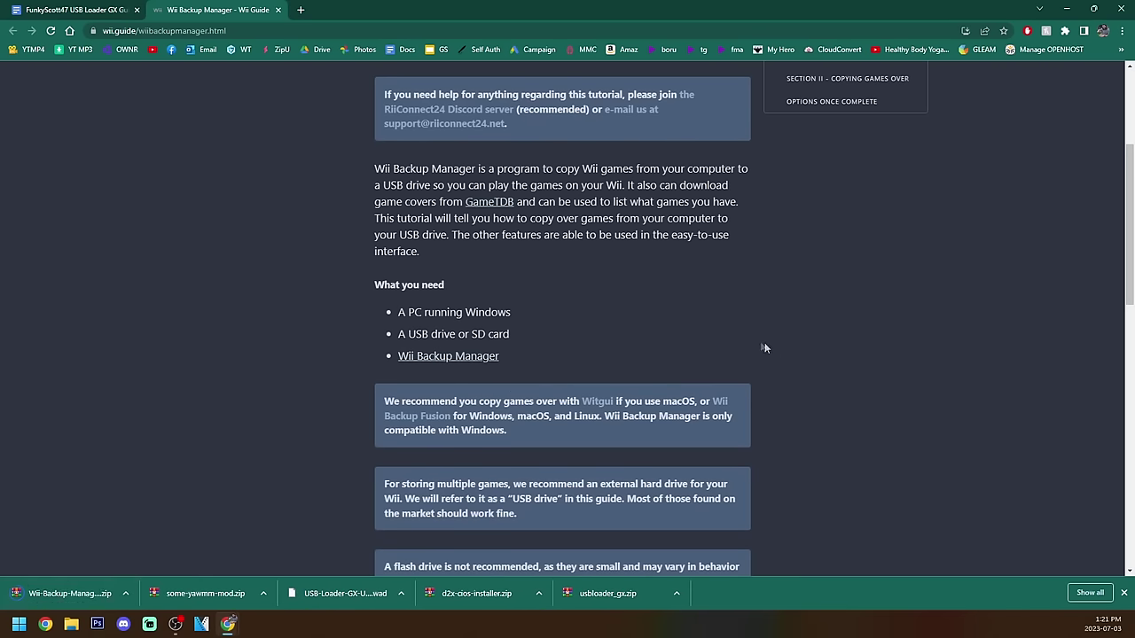
{"action": "scroll", "coordinate": [789, 295], "scroll_direction": "down", "scroll_amount": 4}
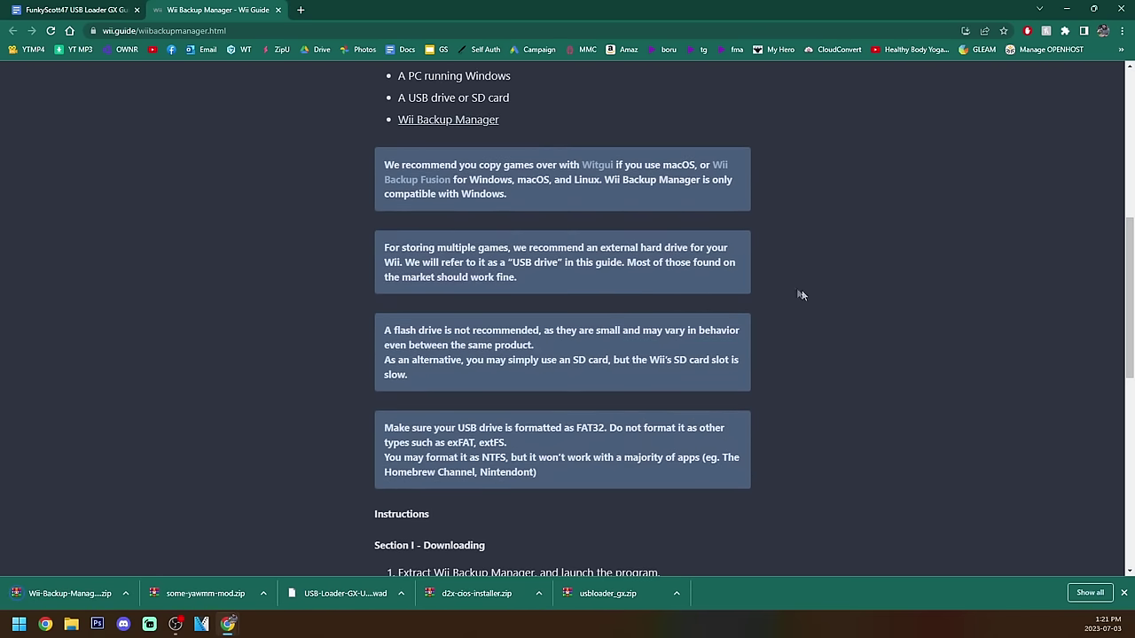
{"action": "left_click", "coordinate": [278, 9]}
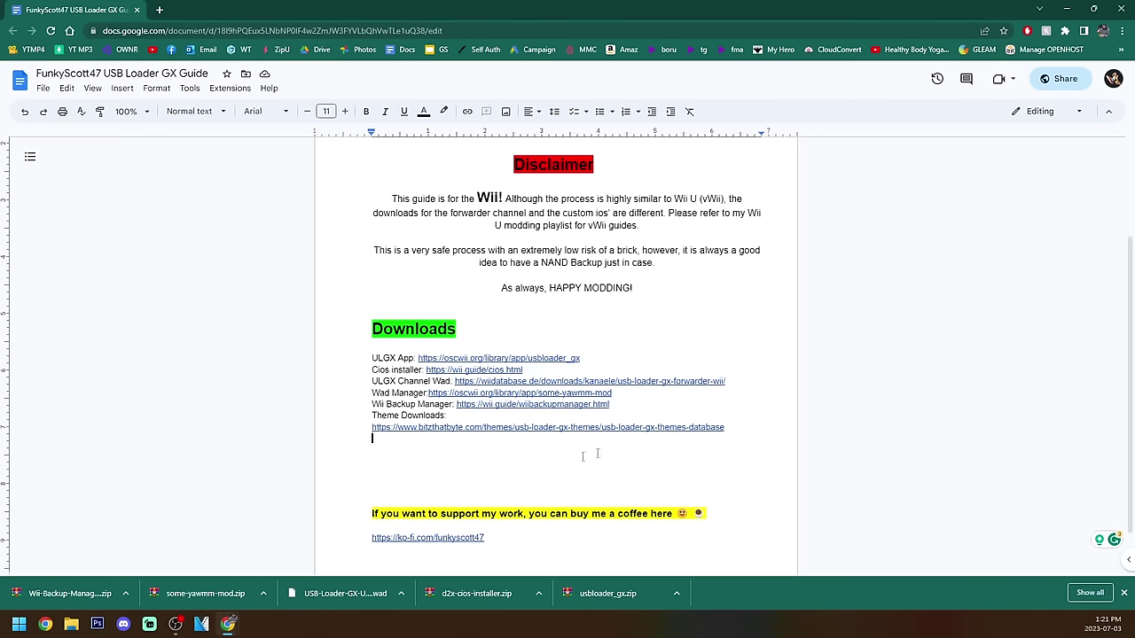
{"action": "left_click_drag", "start_coordinate": [371, 416], "coordinate": [445, 417]}
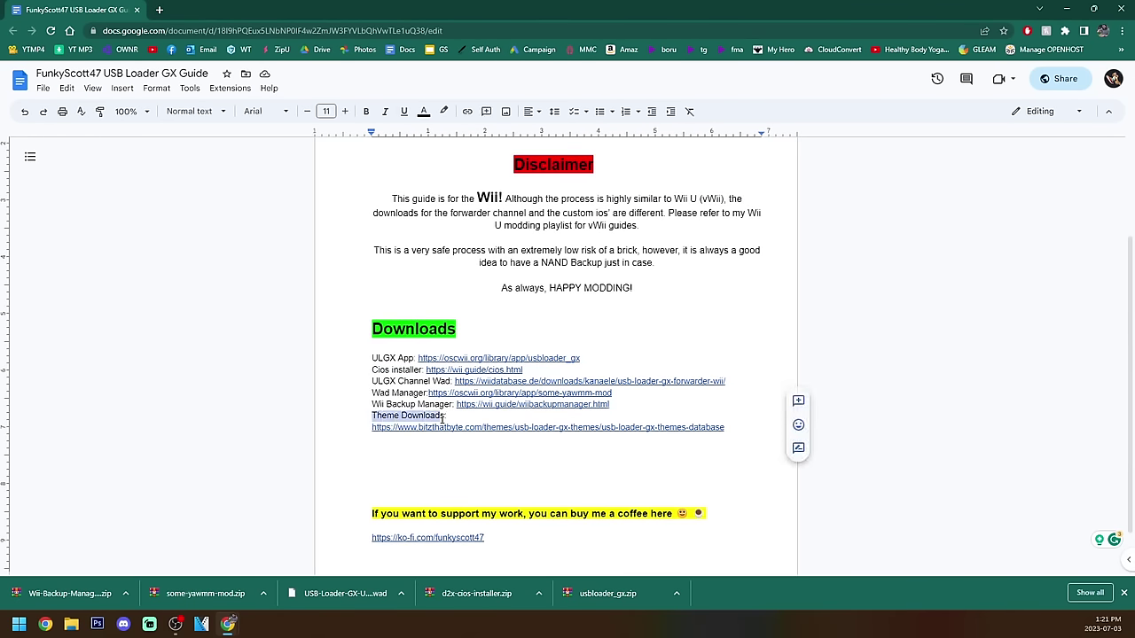
{"action": "left_click", "coordinate": [474, 446]}
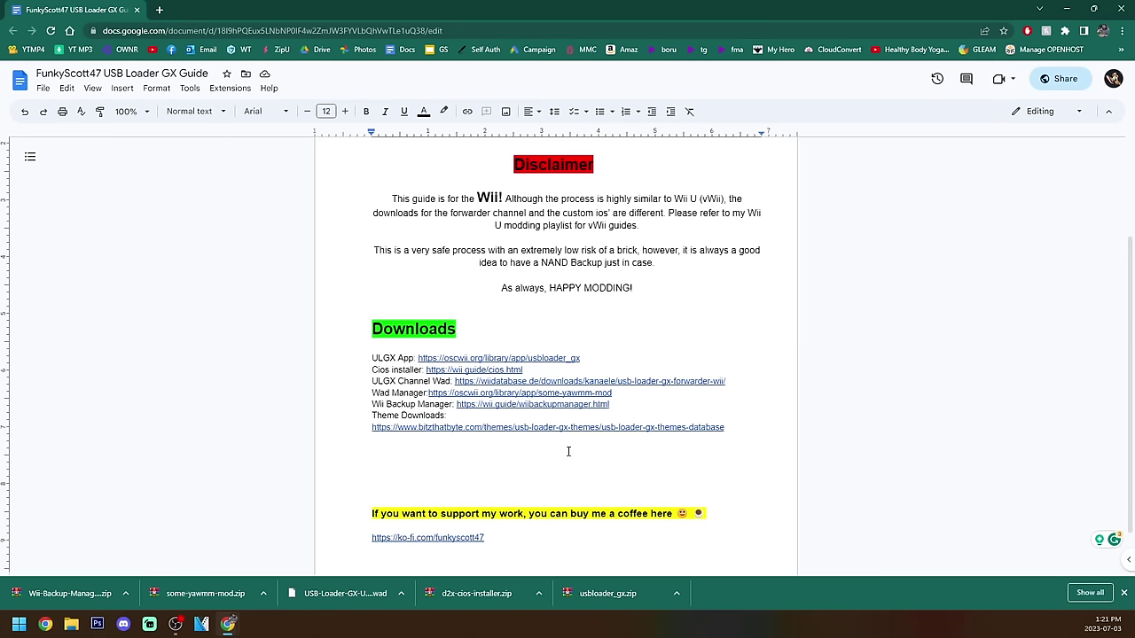
Step: Minimize the browser, switch to the USB20FD (E:) drive in File Explorer, and reposition and enlarge its window
{"action": "left_click", "coordinate": [1066, 9]}
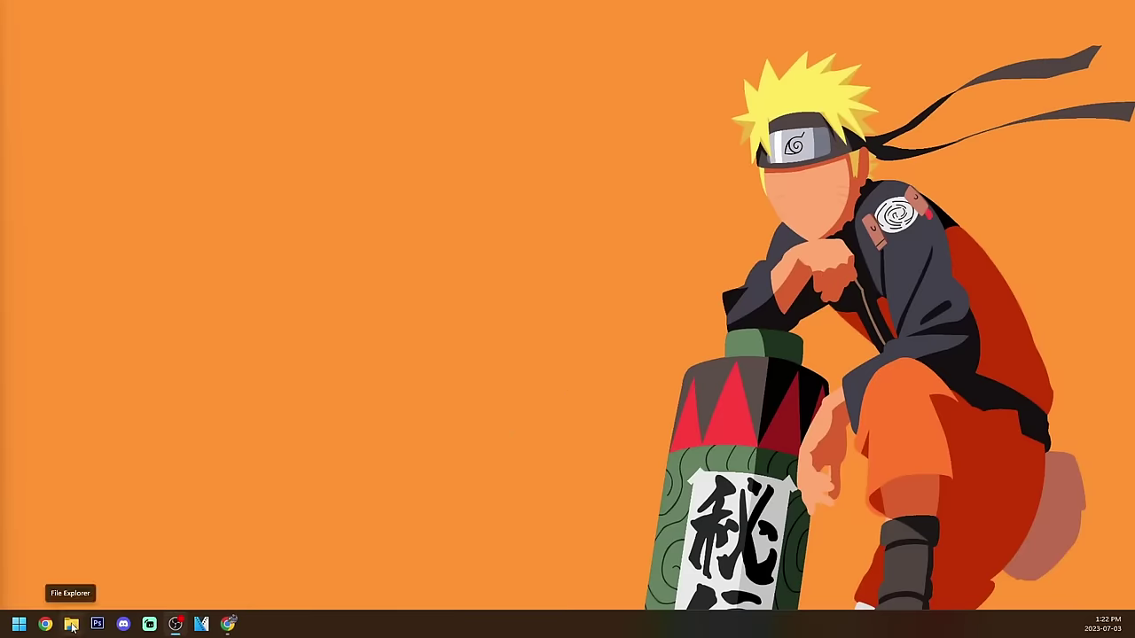
{"action": "left_click", "coordinate": [71, 624]}
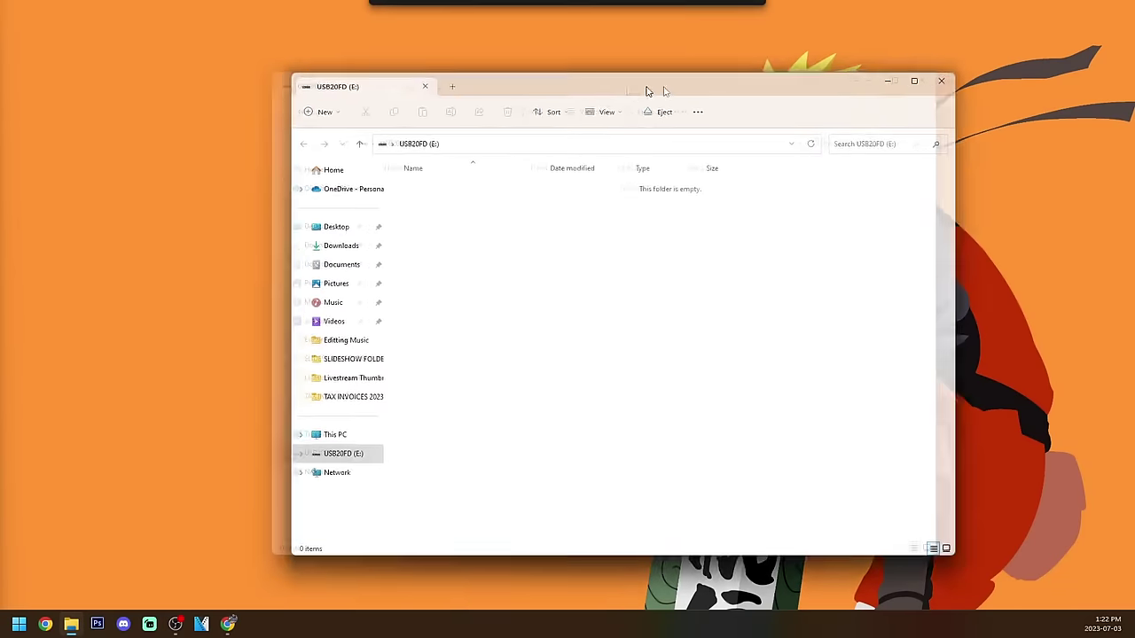
{"action": "left_click_drag", "start_coordinate": [647, 89], "coordinate": [734, 73]}
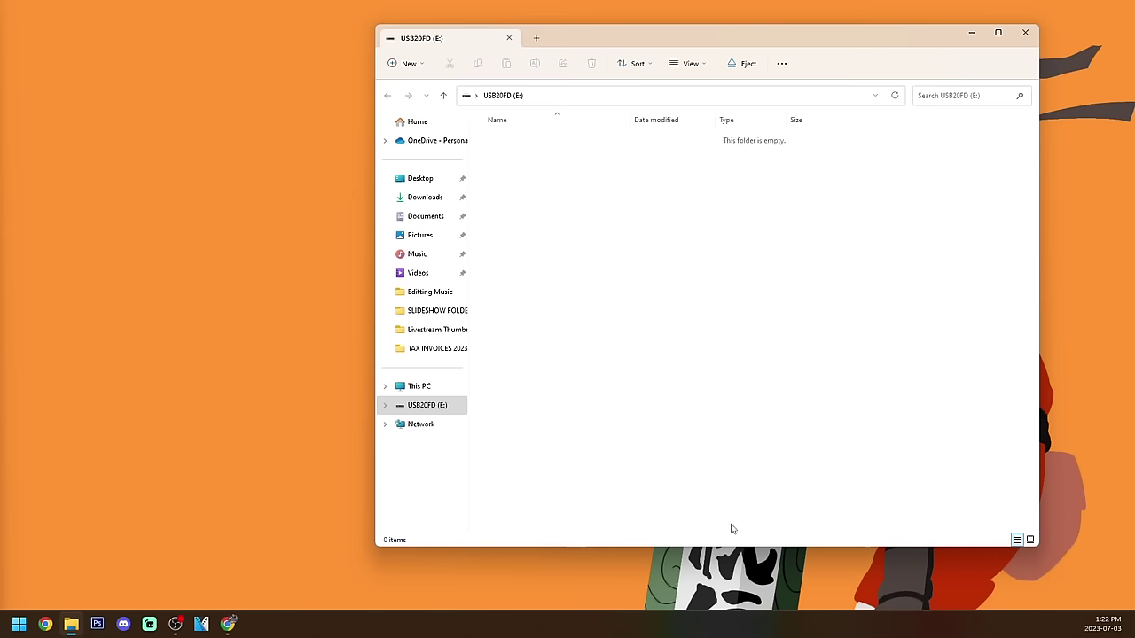
{"action": "left_click_drag", "start_coordinate": [748, 549], "coordinate": [747, 582]}
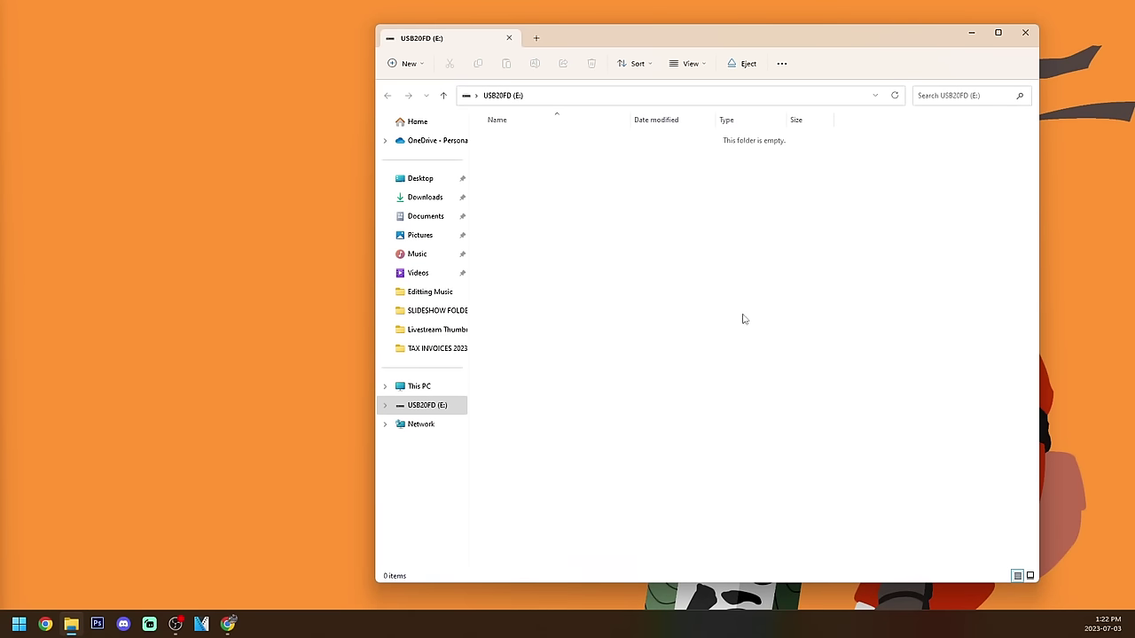
{"action": "left_click_drag", "start_coordinate": [748, 36], "coordinate": [741, 49]}
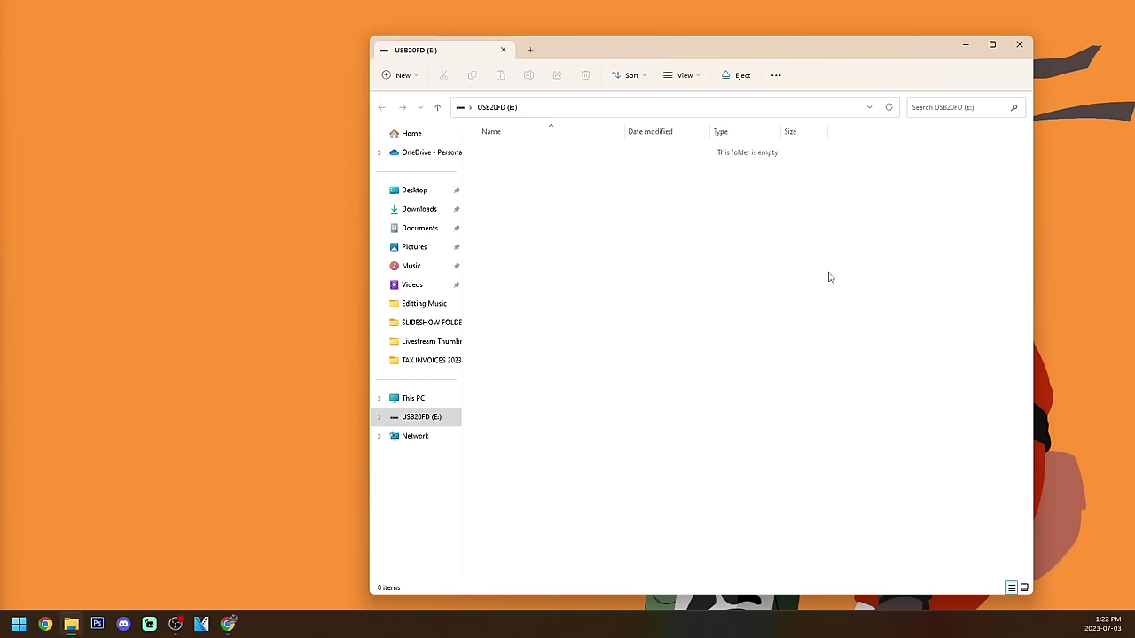
Step: Check the file system of the USB20FD (E:) drive in its properties
{"action": "right_click", "coordinate": [421, 418]}
{"action": "left_click", "coordinate": [476, 380]}
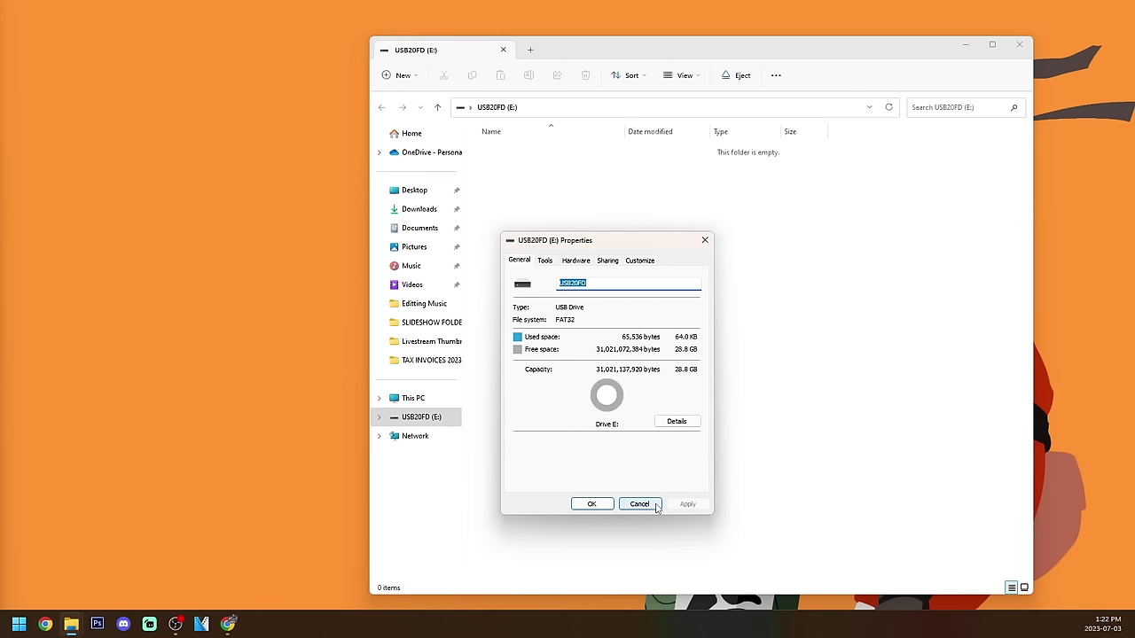
{"action": "left_click", "coordinate": [655, 504]}
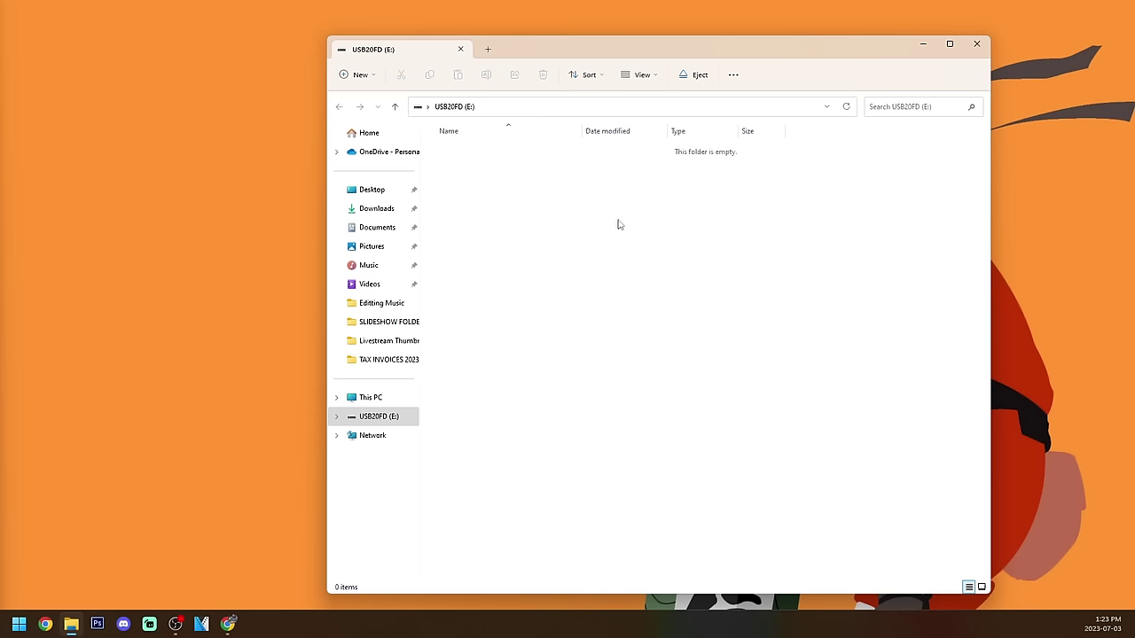
Step: Open the Downloads folder in a second File Explorer window and arrange it side by side with the USB20FD (E:) drive
{"action": "right_click", "coordinate": [71, 624]}
{"action": "left_click", "coordinate": [74, 555]}
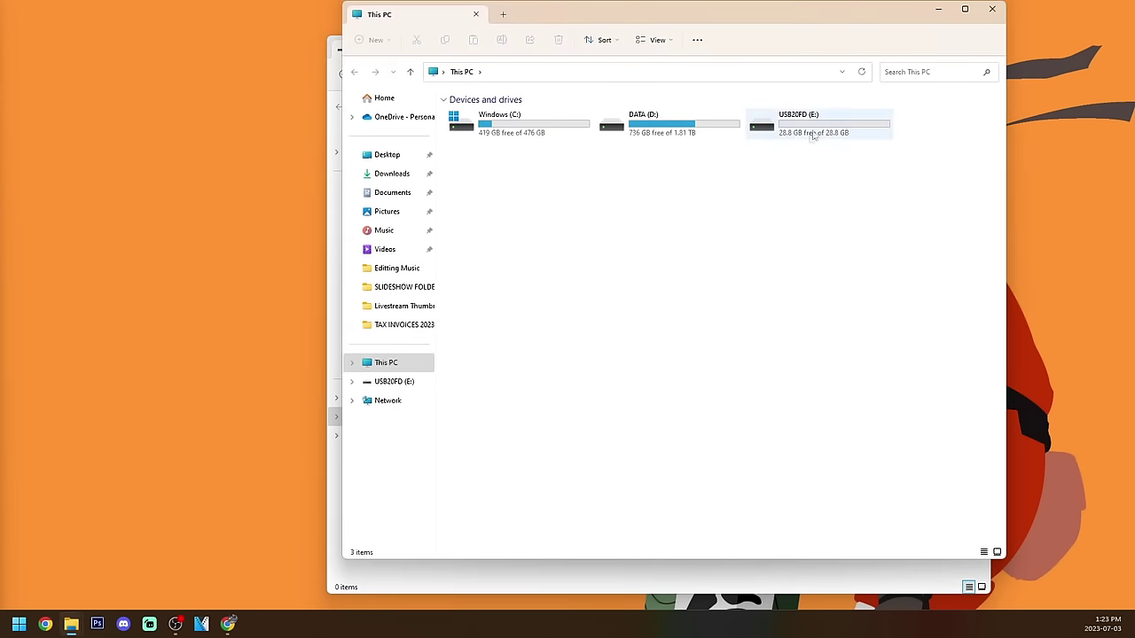
{"action": "left_click", "coordinate": [398, 173]}
{"action": "key", "text": "alt+Tab"}
{"action": "key", "text": "super+Right"}
{"action": "left_click", "coordinate": [170, 210]}
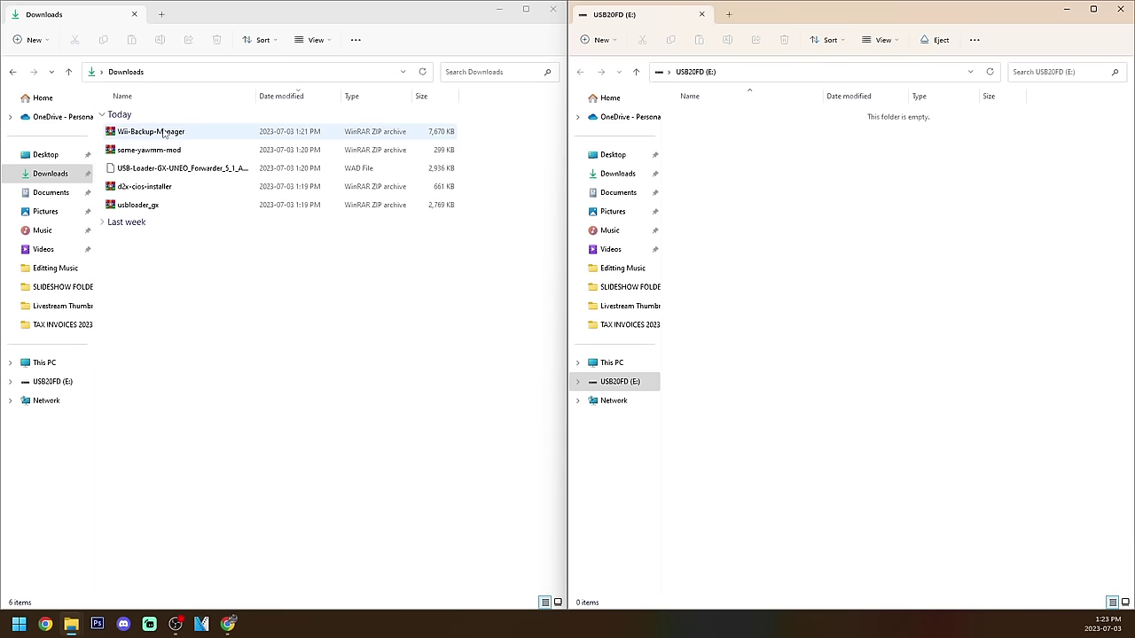
Step: Copy the apps folder from the usbloader_gx archive to the root of the USB20FD (E:) drive and close the archive
{"action": "double_click", "coordinate": [150, 206]}
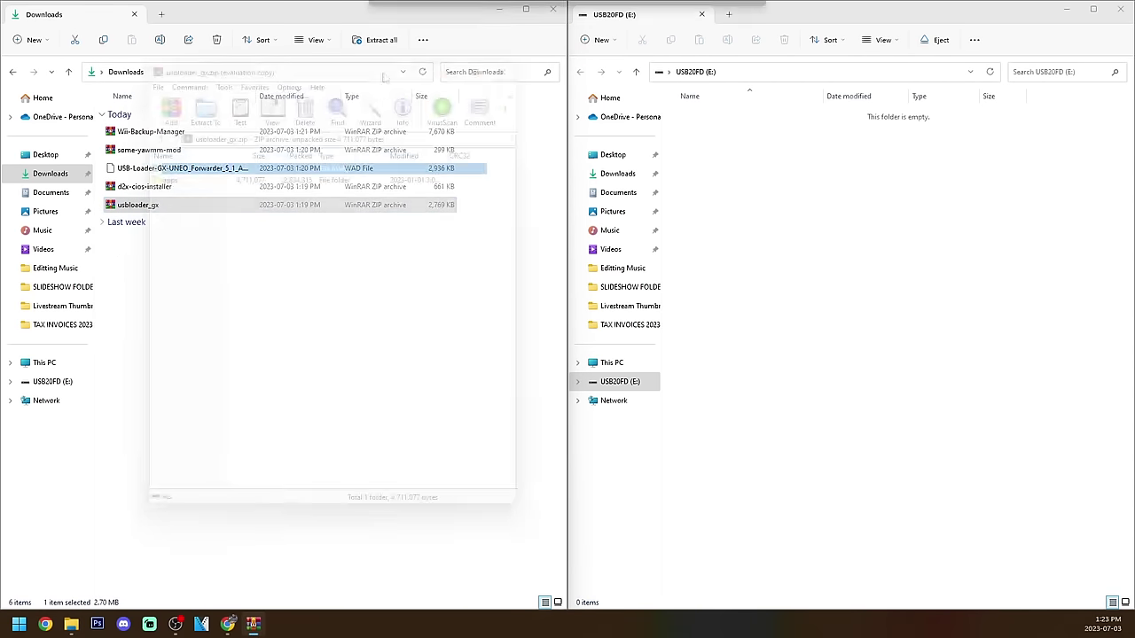
{"action": "left_click", "coordinate": [203, 191]}
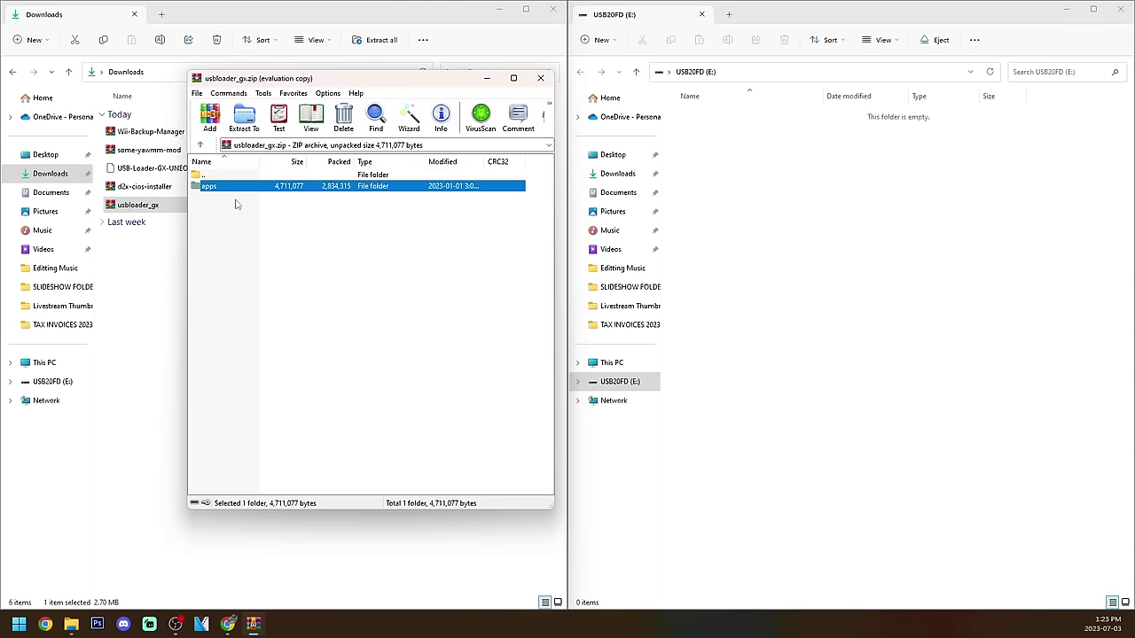
{"action": "left_click", "coordinate": [810, 206]}
{"action": "key", "text": "ctrl+v"}
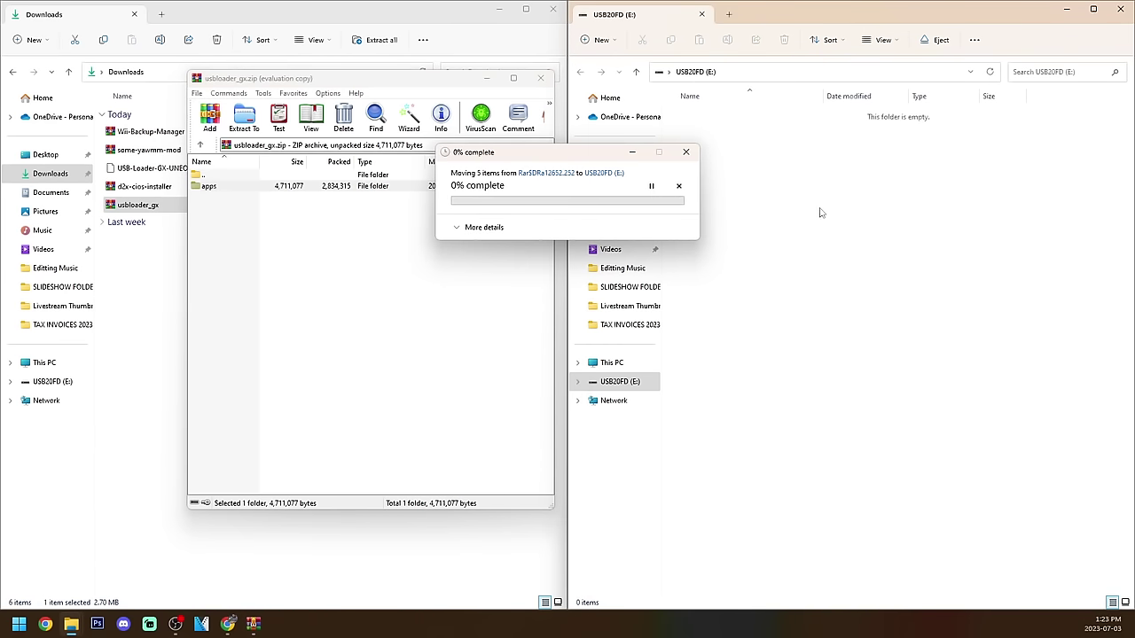
{"action": "left_click", "coordinate": [542, 81]}
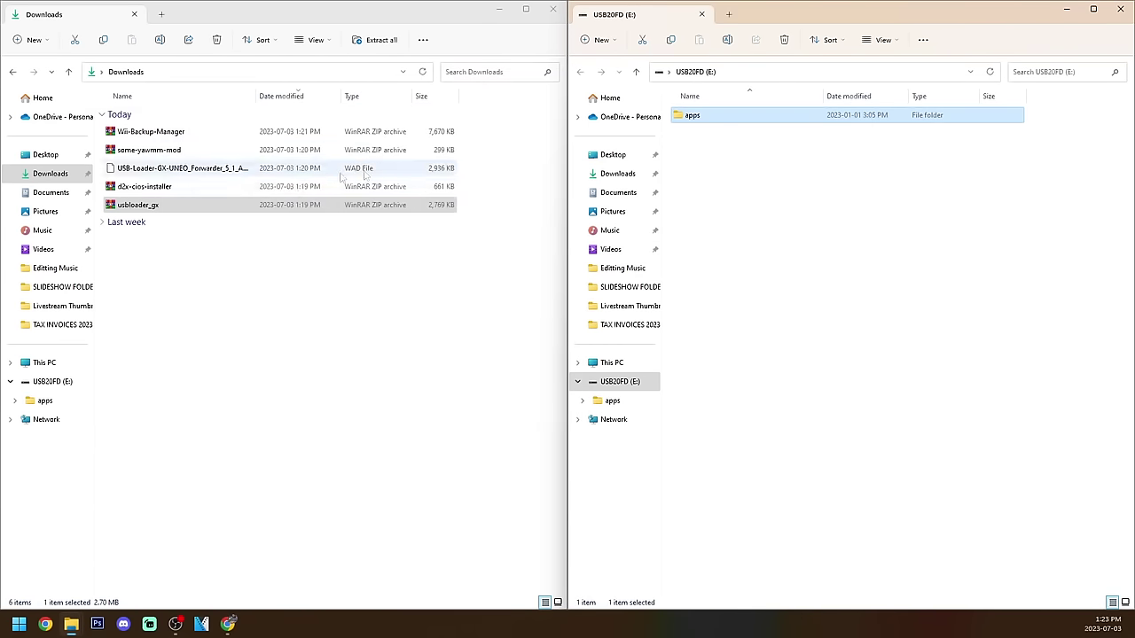
Step: Delete the usbloader_gx archive from the Downloads folder
{"action": "left_click", "coordinate": [157, 211]}
{"action": "right_click", "coordinate": [165, 211]}
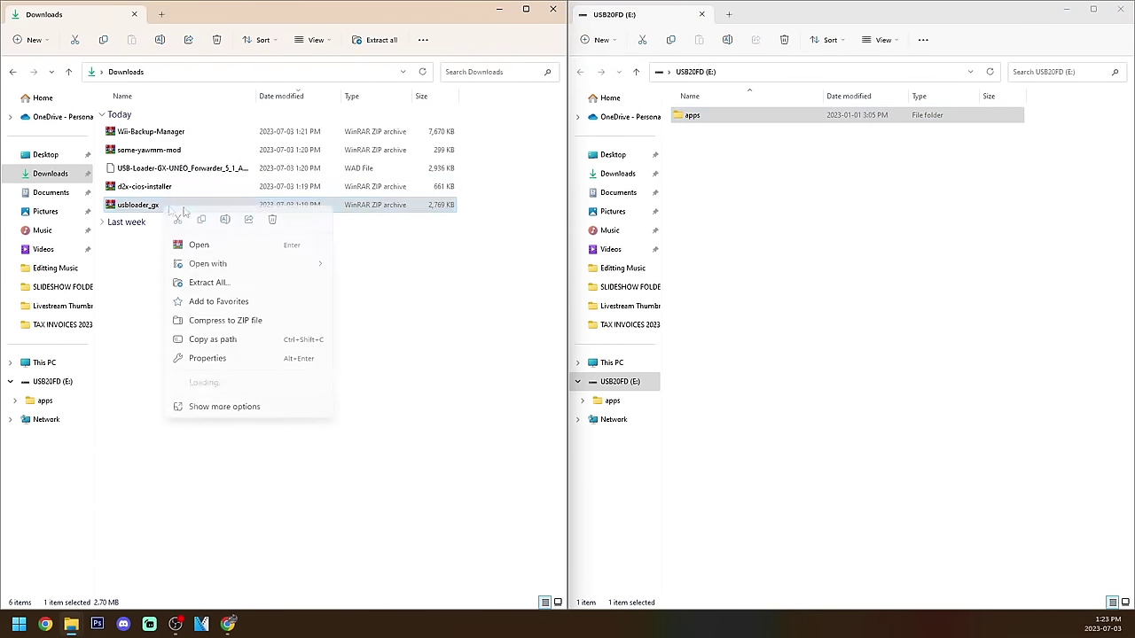
{"action": "left_click", "coordinate": [273, 220]}
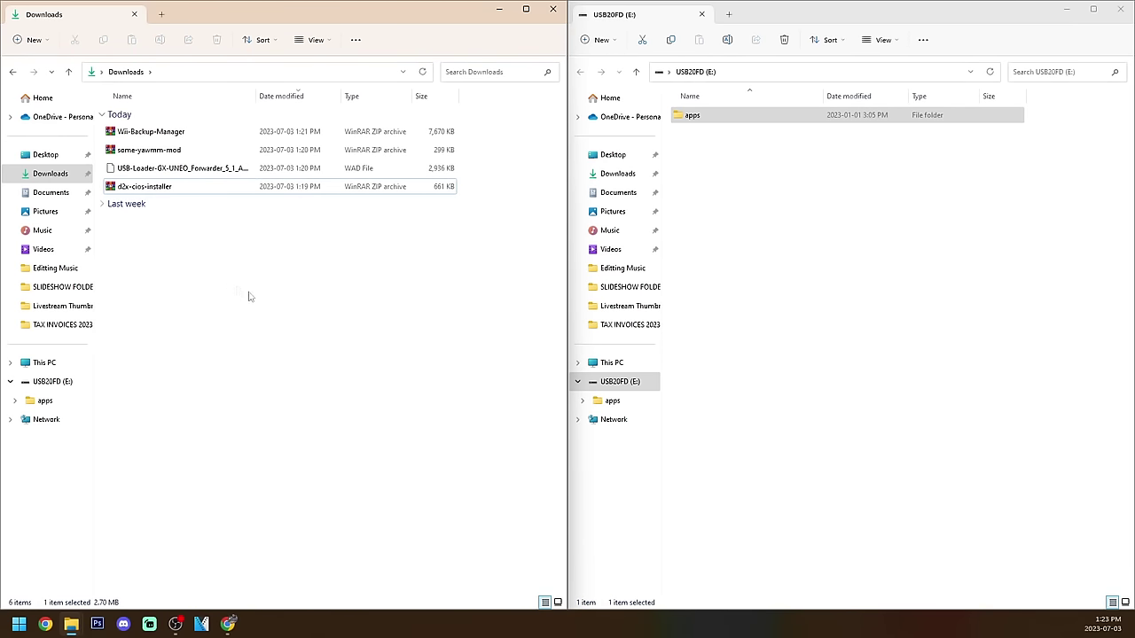
Step: Inspect the usbloader_gx folder inside apps on the USB20FD (E:) drive and return to the drive's root
{"action": "left_click", "coordinate": [709, 315]}
{"action": "double_click", "coordinate": [712, 118]}
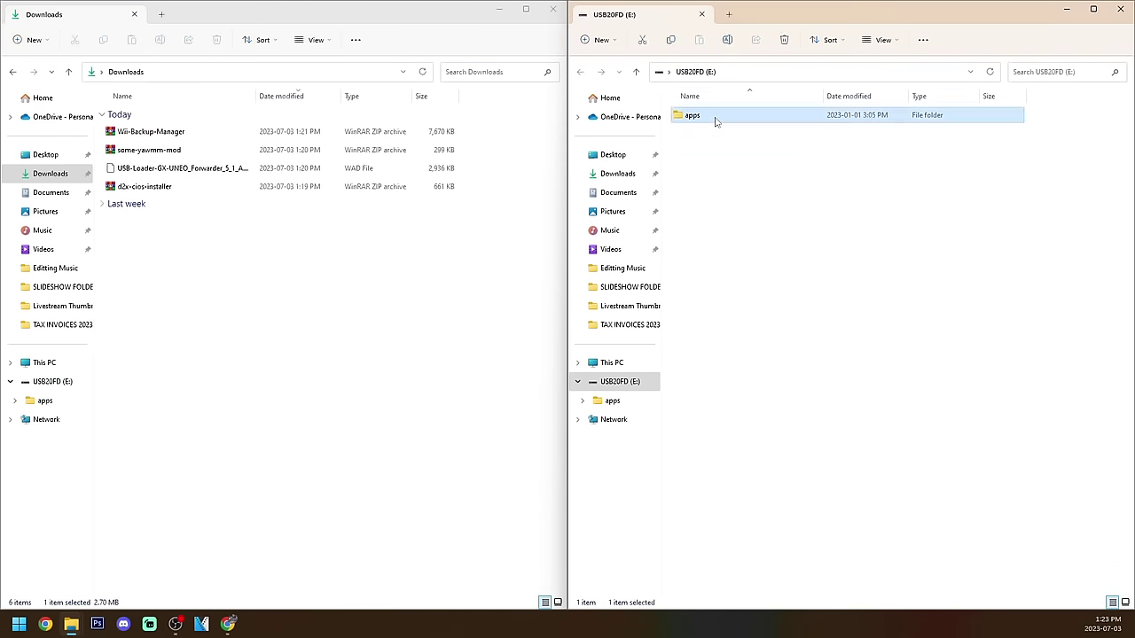
{"action": "double_click", "coordinate": [724, 116]}
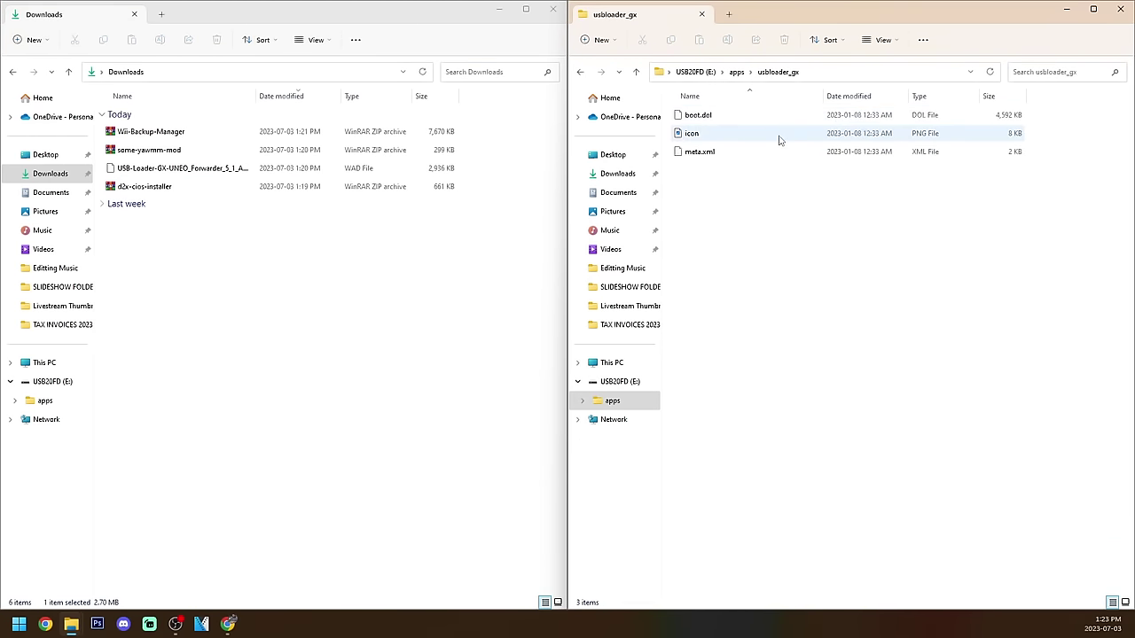
{"action": "left_click", "coordinate": [579, 73]}
{"action": "left_click", "coordinate": [580, 72]}
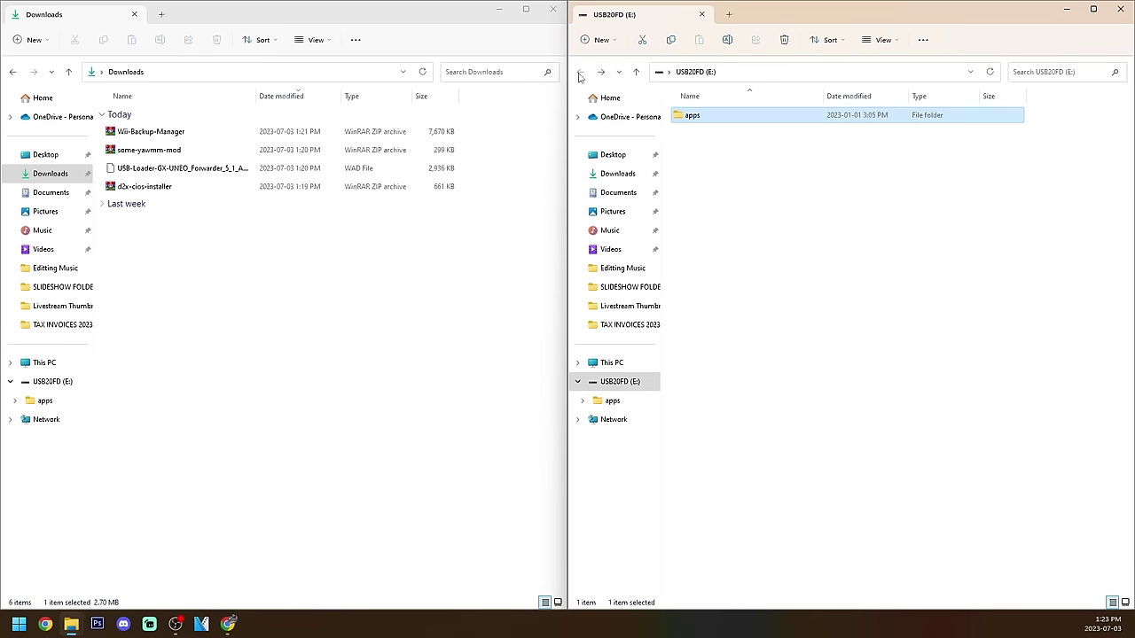
{"action": "left_click", "coordinate": [761, 261]}
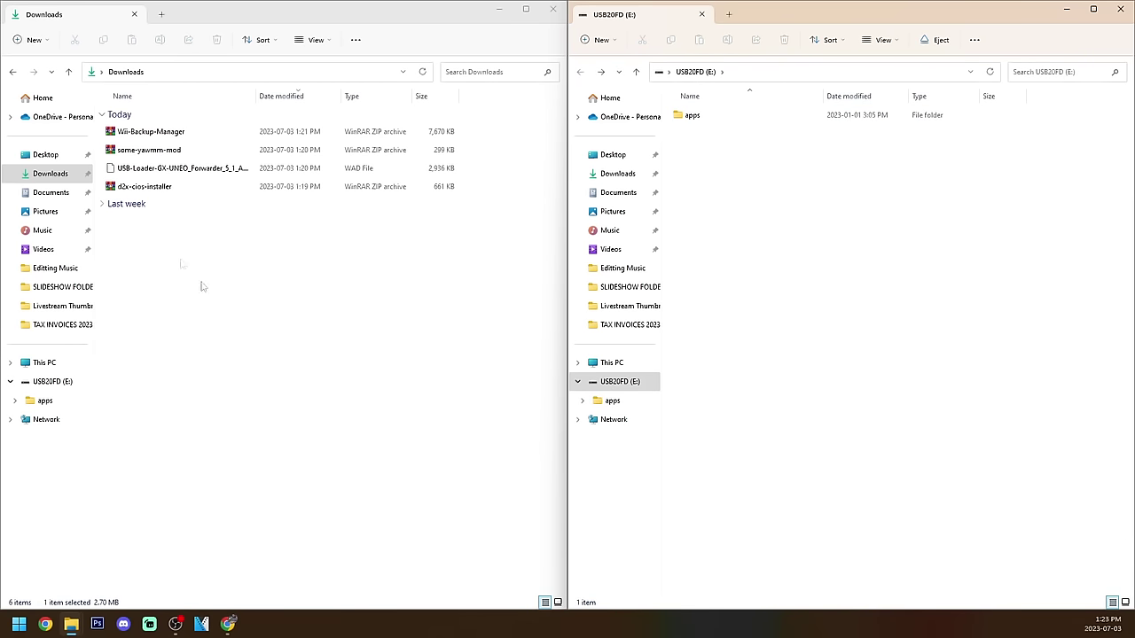
Step: Copy the apps folder from the d2x-cios-installer archive to the USB drive's root and delete the archive from Downloads
{"action": "double_click", "coordinate": [162, 188]}
{"action": "left_click", "coordinate": [240, 188]}
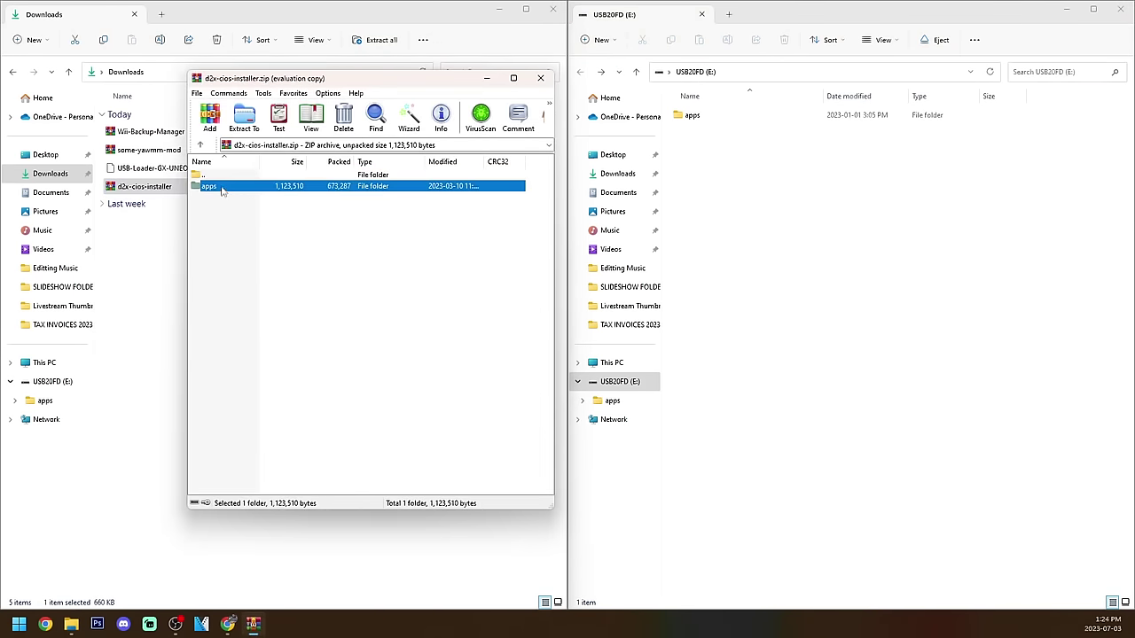
{"action": "left_click", "coordinate": [816, 205]}
{"action": "key", "text": "ctrl+a"}
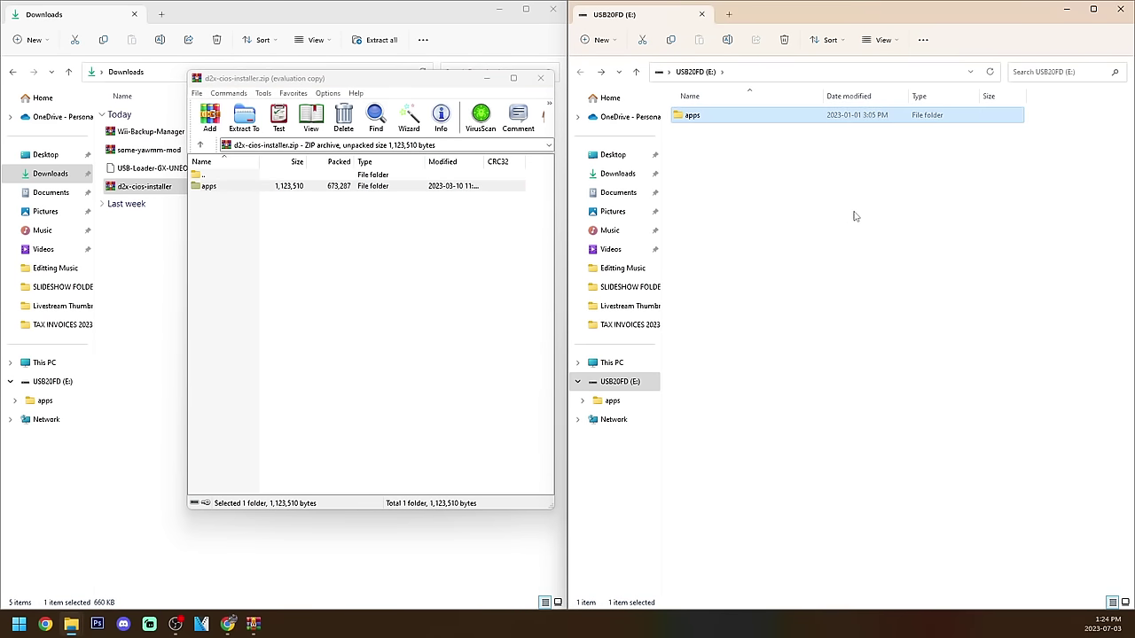
{"action": "left_click", "coordinate": [539, 78]}
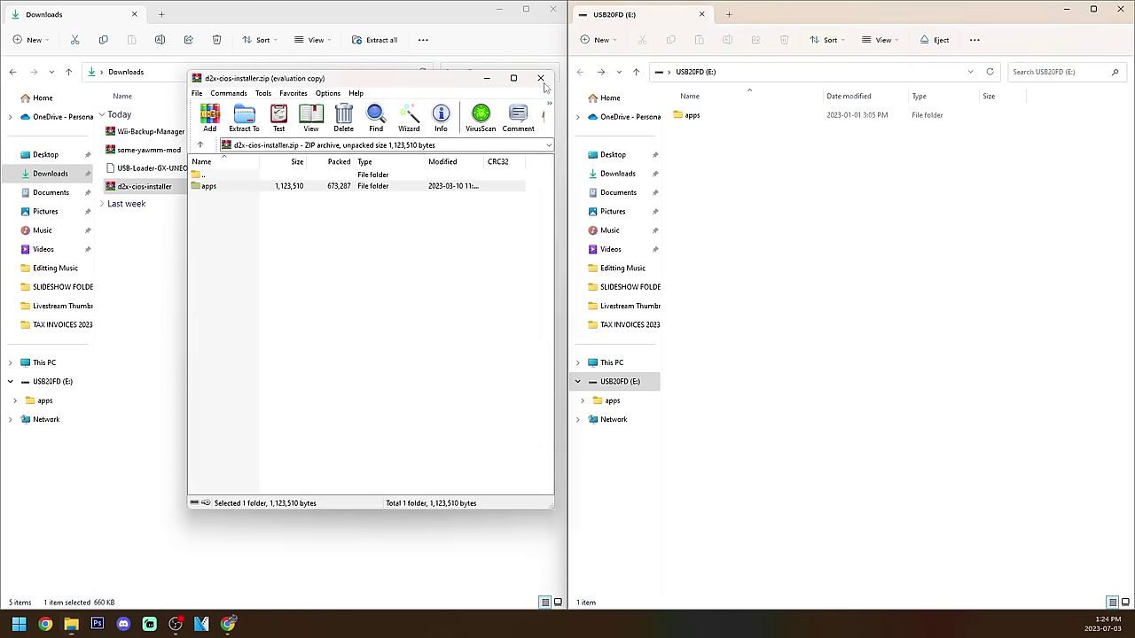
{"action": "right_click", "coordinate": [167, 190]}
{"action": "left_click", "coordinate": [277, 202]}
Step: Open the some-yawmm-mod archive from the Downloads folder
{"action": "left_click", "coordinate": [156, 158]}
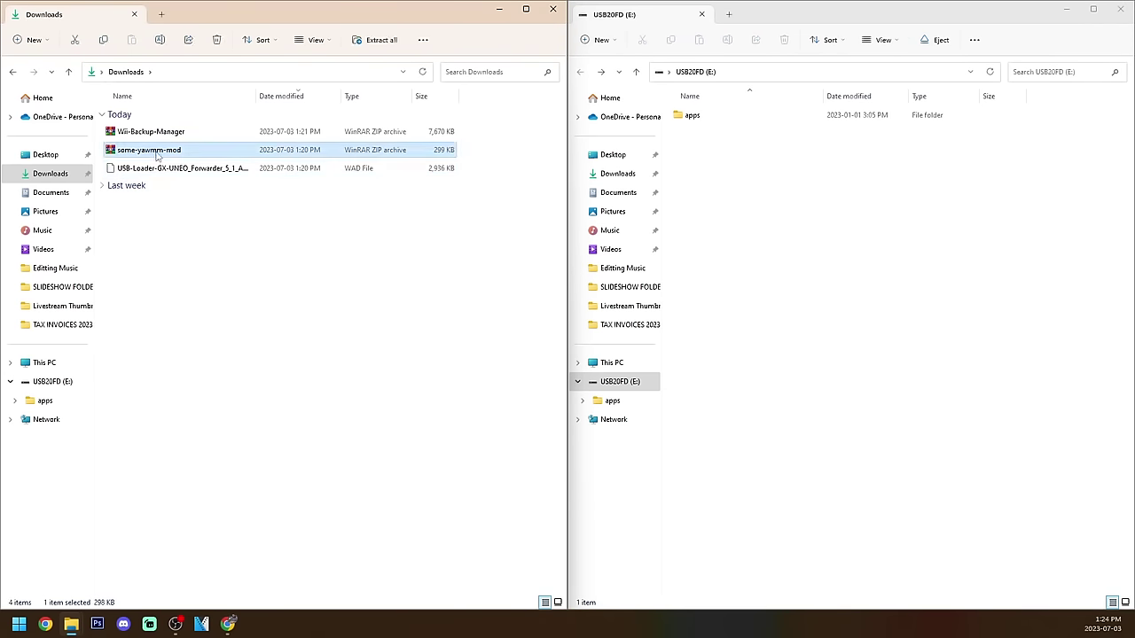
{"action": "double_click", "coordinate": [159, 155]}
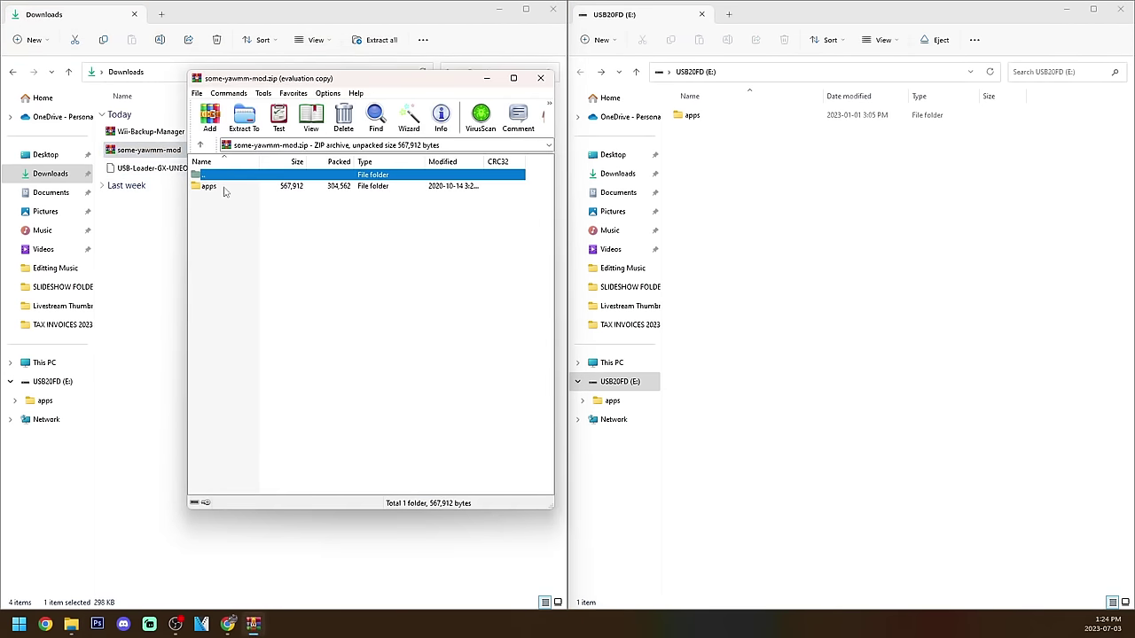
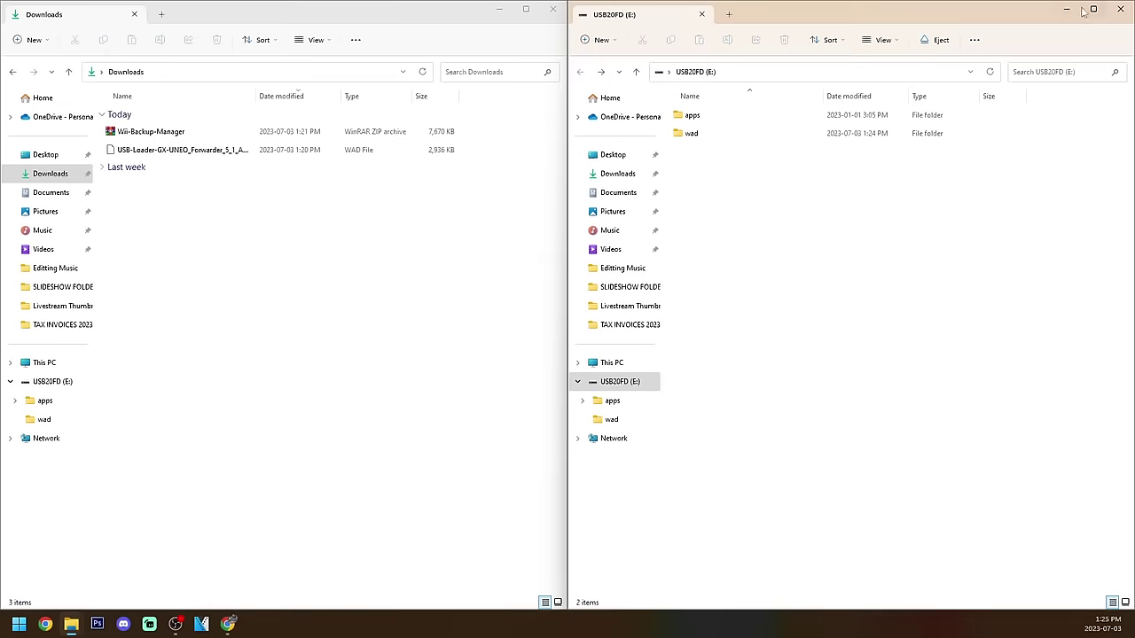
Step: Minimize the USB20FD (E:) drive window, keeping the Downloads folder open
{"action": "left_click", "coordinate": [1068, 10]}
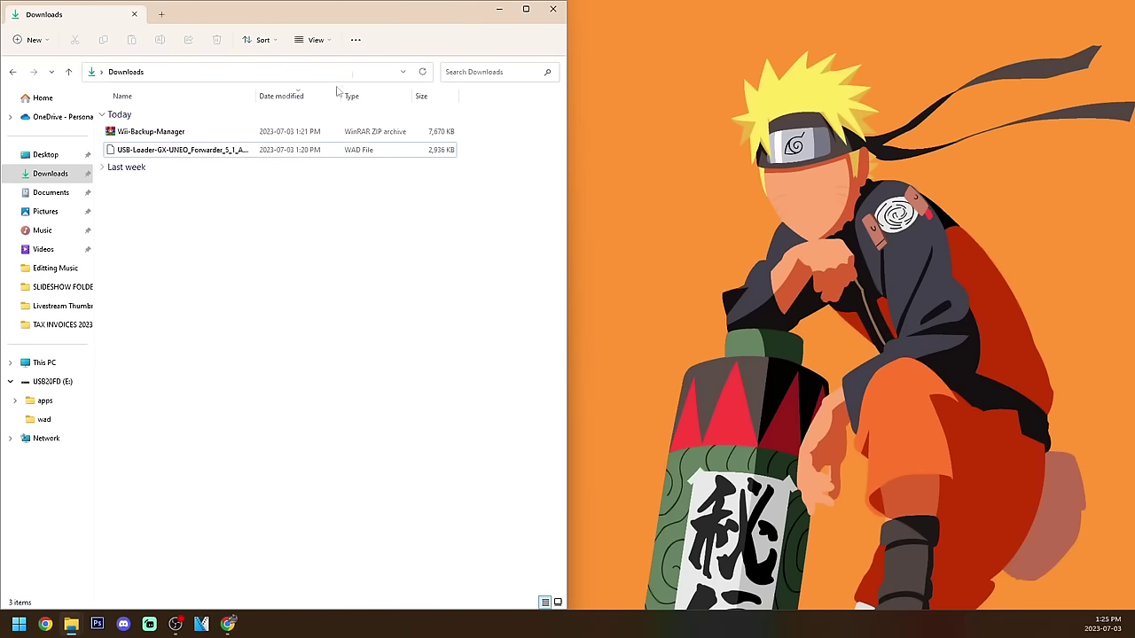
Step: Open the Wii-Backup-Manager archive and create a desktop folder named Wii Backup Manager
{"action": "double_click", "coordinate": [152, 132]}
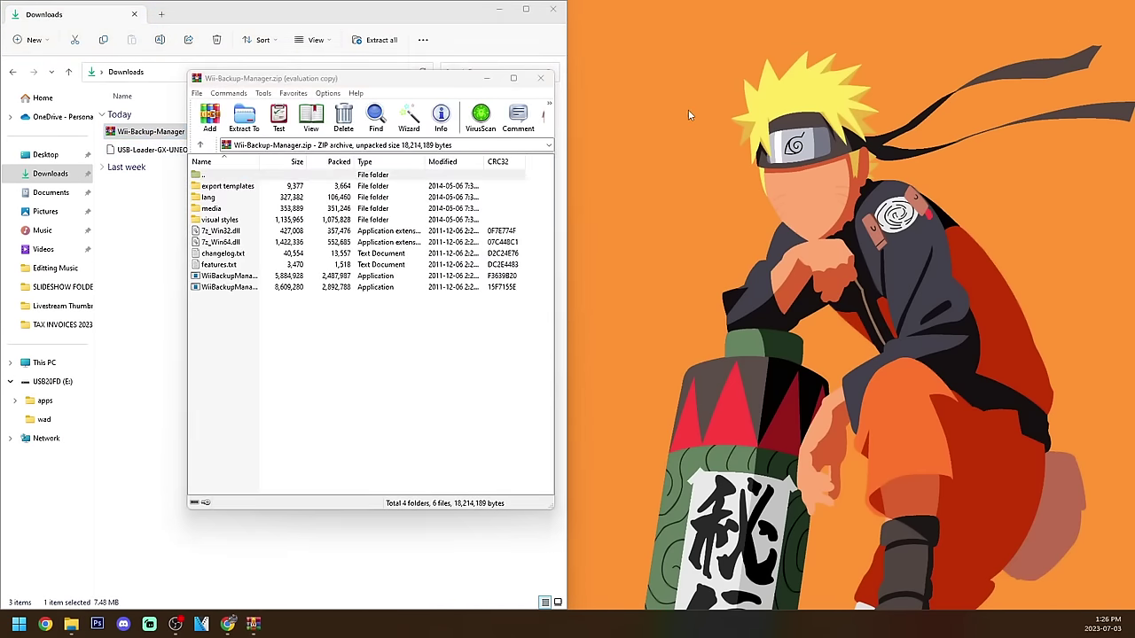
{"action": "right_click", "coordinate": [691, 128]}
{"action": "mouse_move", "coordinate": [729, 236]}
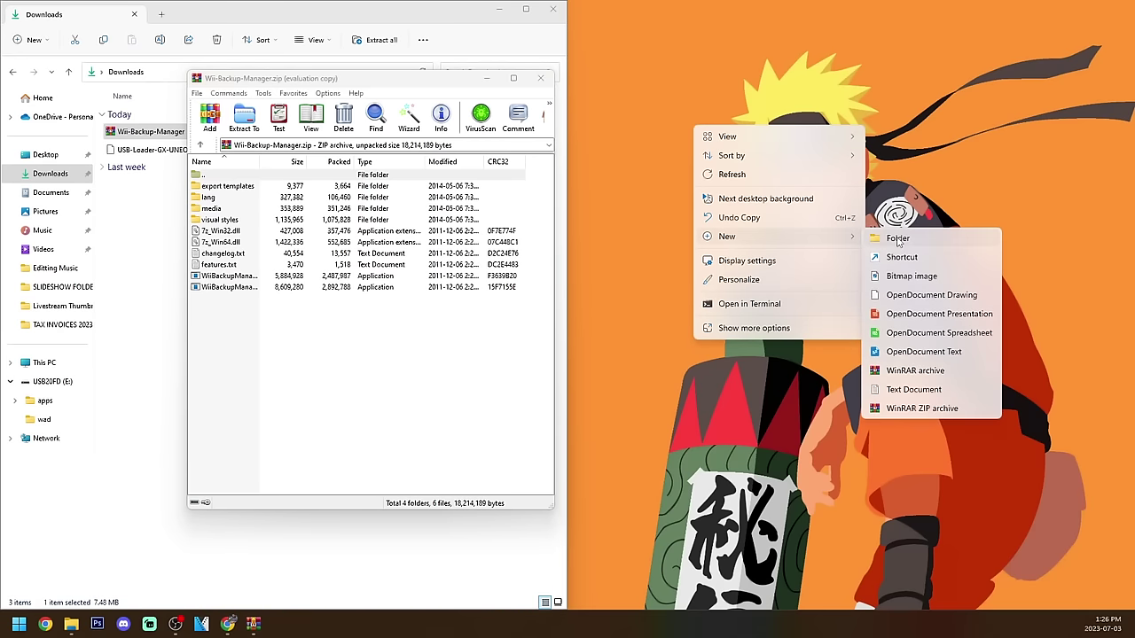
{"action": "left_click", "coordinate": [898, 234]}
{"action": "type", "text": "Wii Backup"}
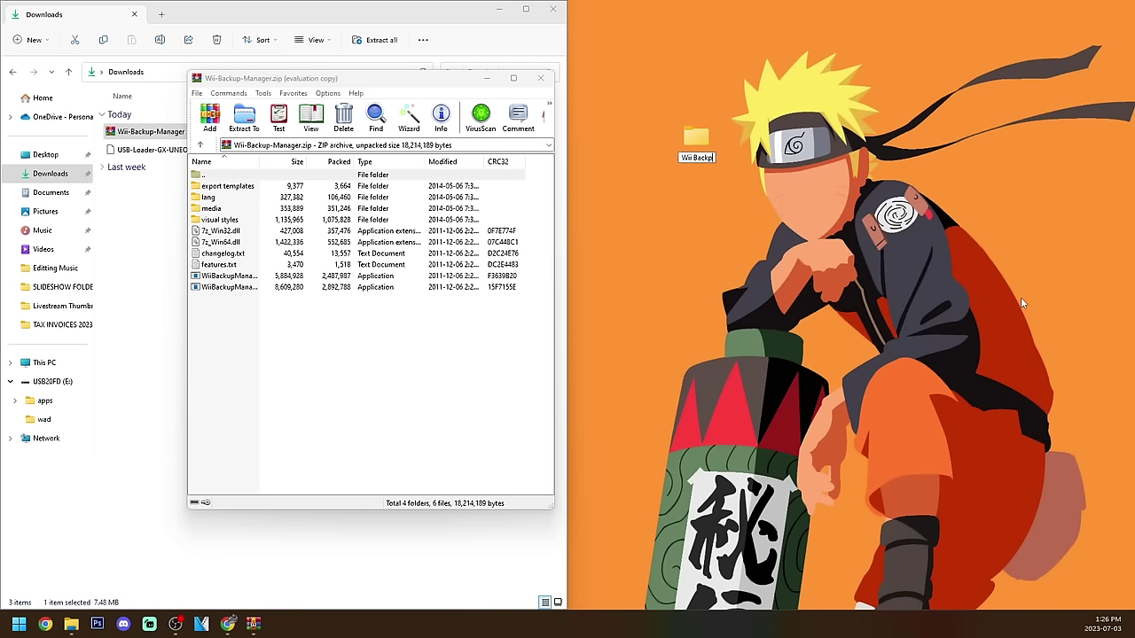
{"action": "type", "text": " Manager"}
{"action": "key", "text": "Return"}
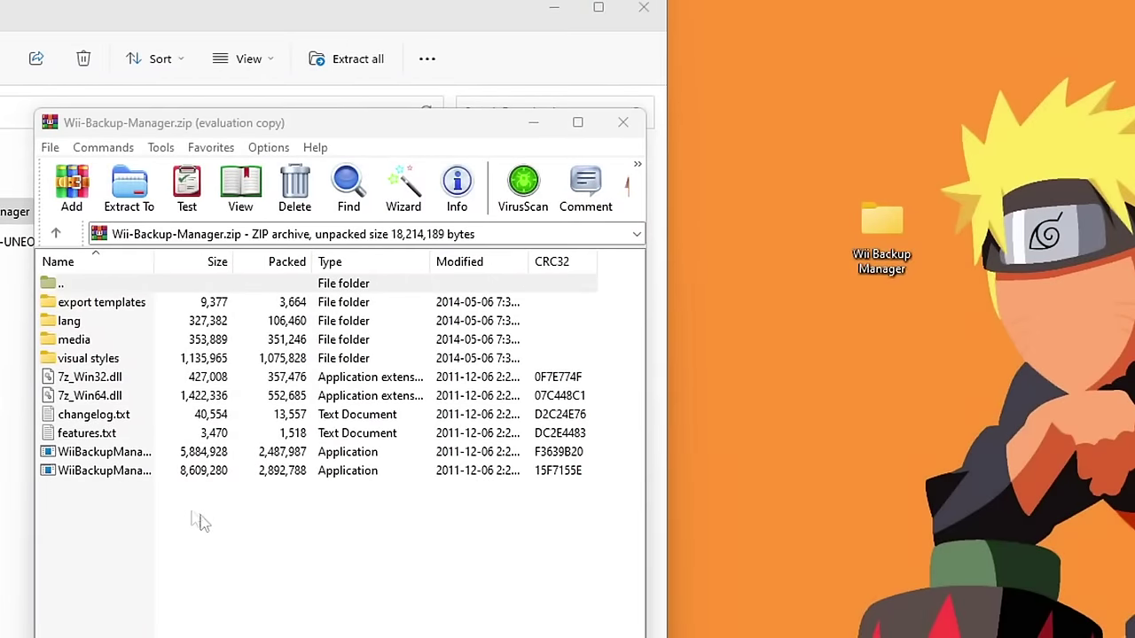
Step: Extract all contents of the Wii-Backup-Manager archive into the Wii Backup Manager desktop folder and close the archive
{"action": "left_click_drag", "start_coordinate": [244, 288], "coordinate": [246, 280]}
{"action": "left_click_drag", "start_coordinate": [131, 458], "coordinate": [920, 298]}
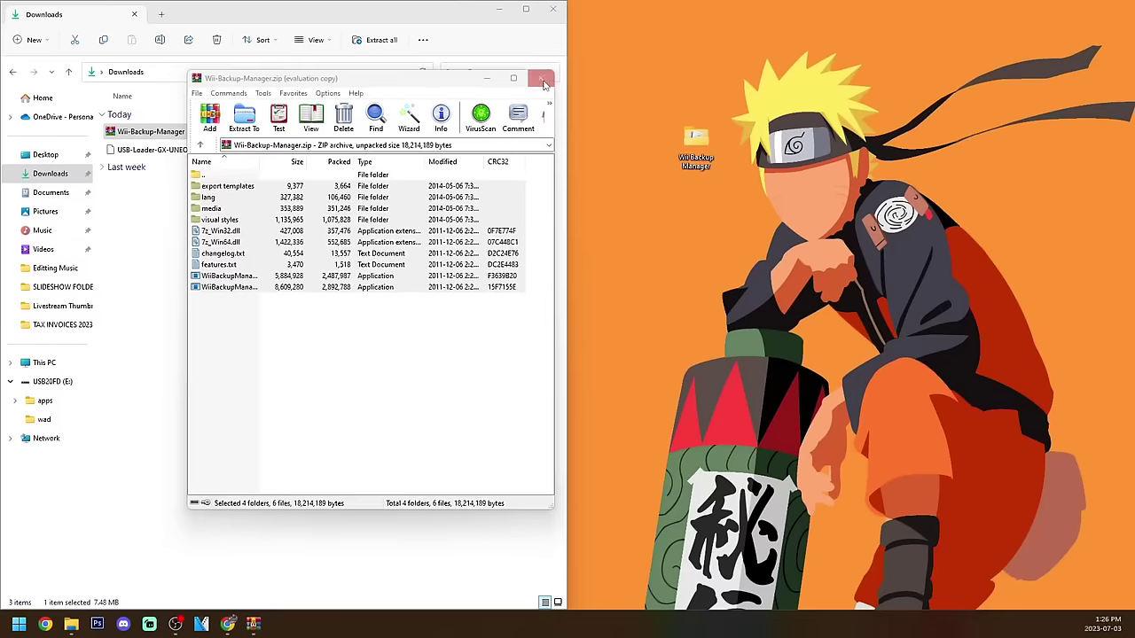
{"action": "left_click", "coordinate": [624, 122]}
Step: Delete the Wii-Backup-Manager archive from Downloads and close the Downloads window, moving the Wii Backup Manager folder higher on the desktop
{"action": "right_click", "coordinate": [213, 136]}
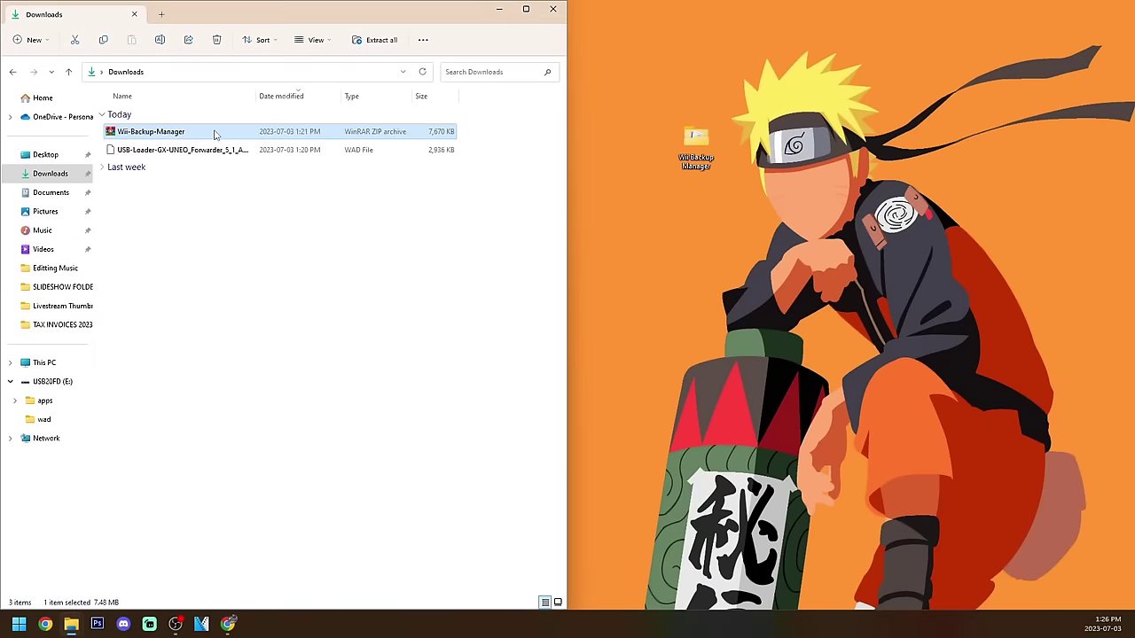
{"action": "left_click", "coordinate": [325, 147]}
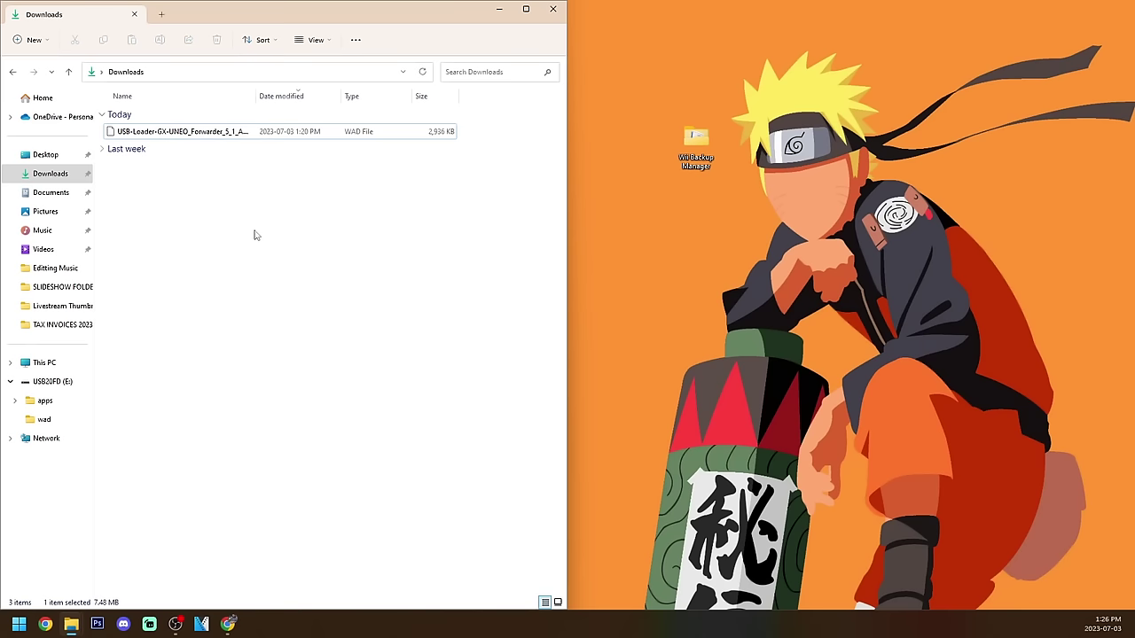
{"action": "left_click_drag", "start_coordinate": [705, 155], "coordinate": [717, 99]}
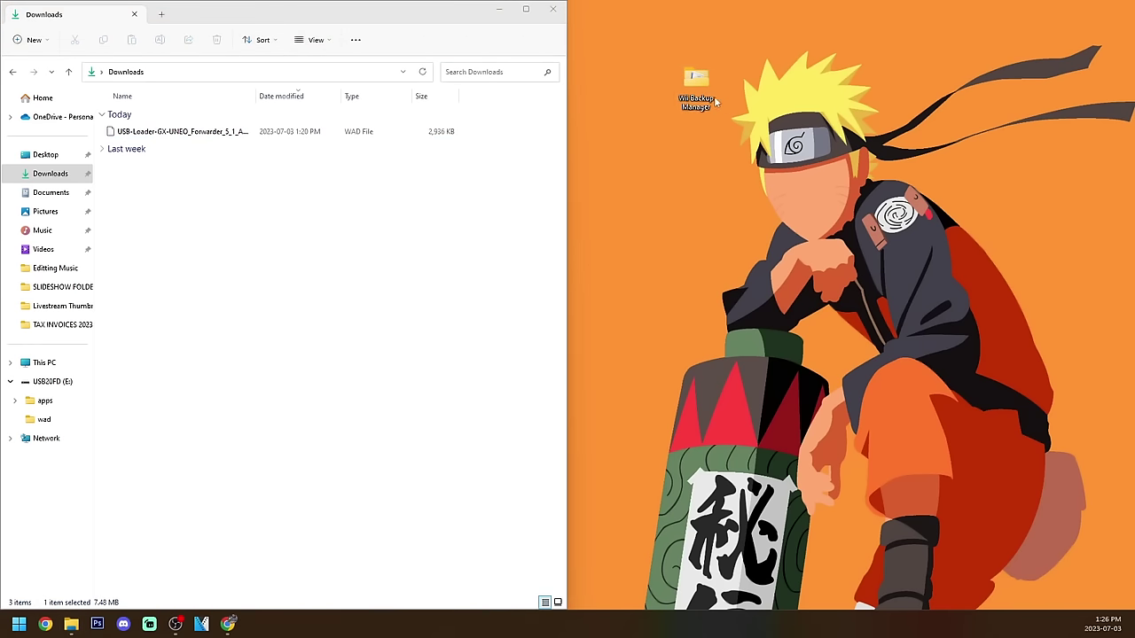
{"action": "left_click", "coordinate": [552, 11]}
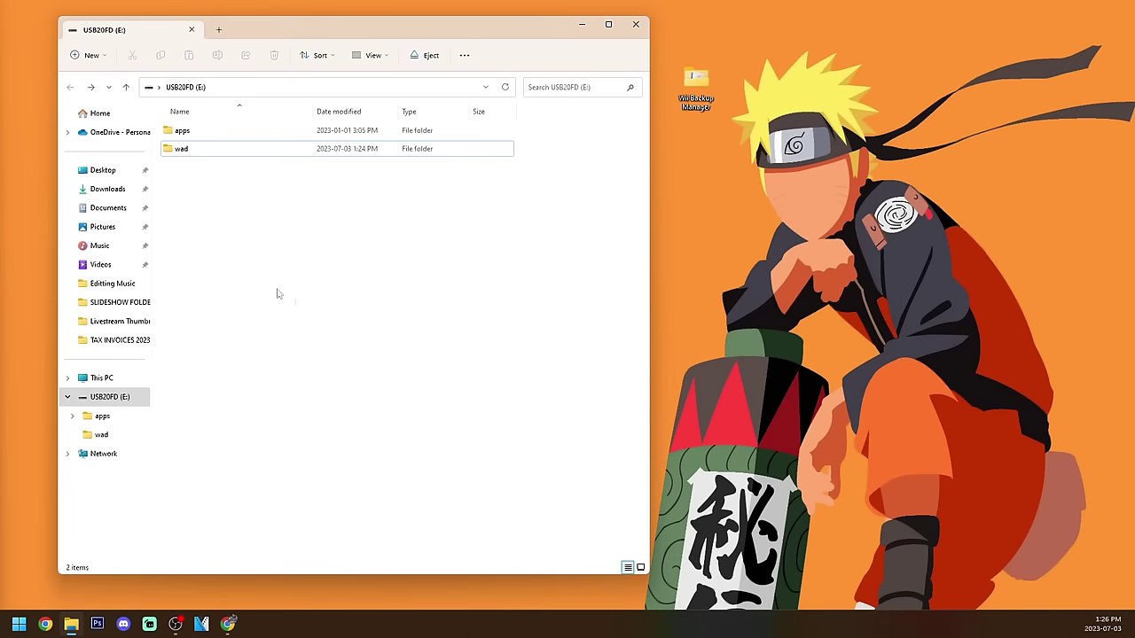
Step: Inspect the game folders inside wbfs on the DATA (D:) drive, then minimize the file window
{"action": "key", "text": "alt+Up"}
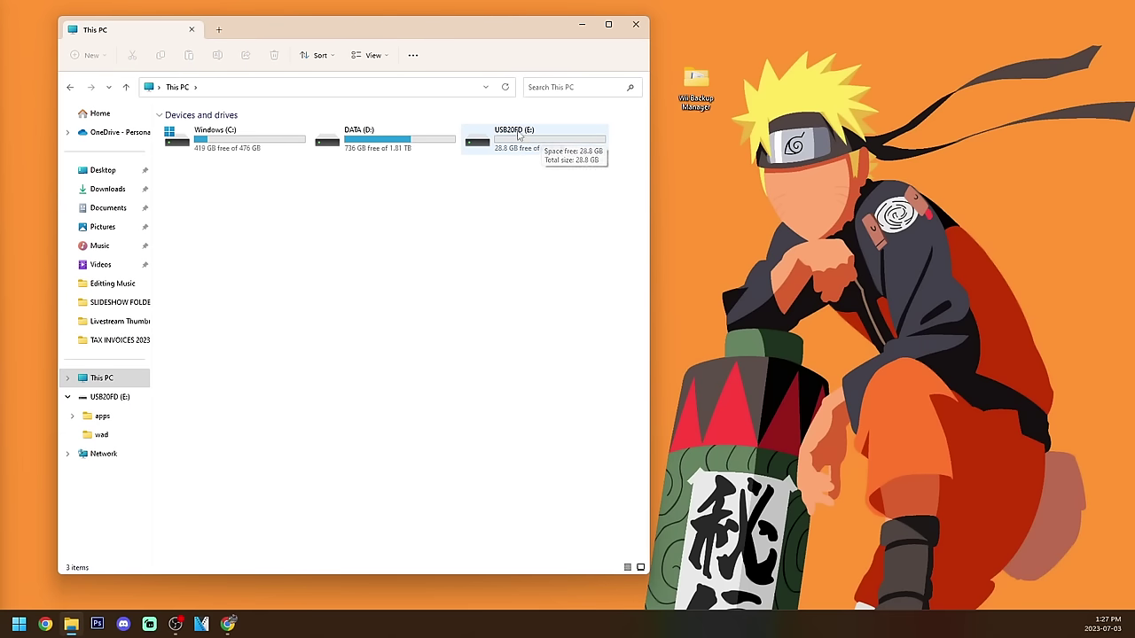
{"action": "double_click", "coordinate": [369, 133]}
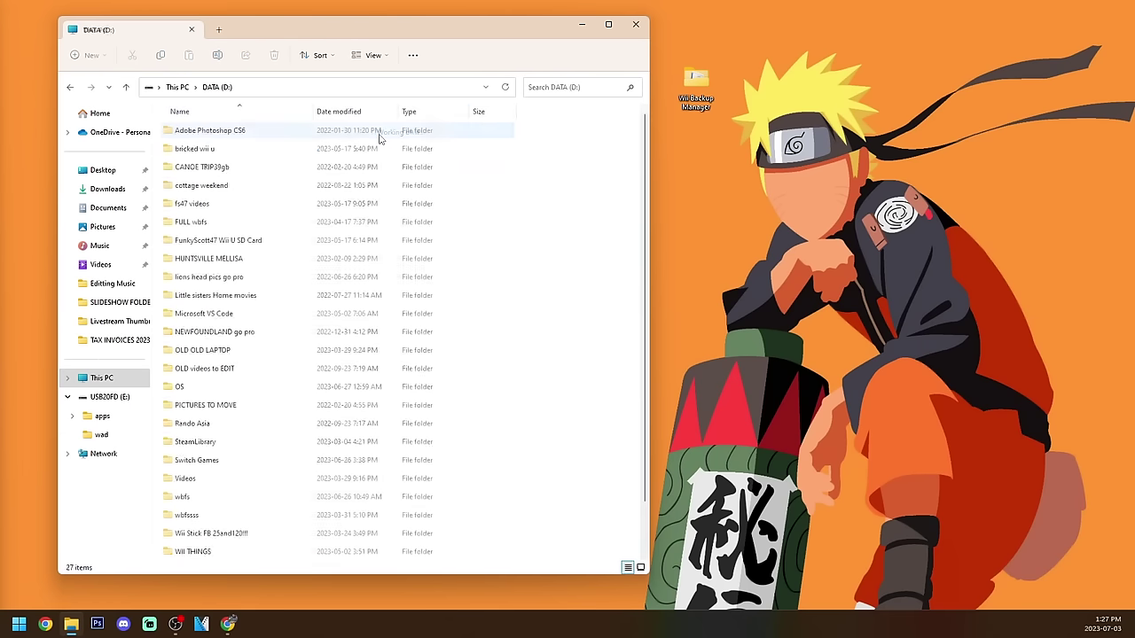
{"action": "scroll", "coordinate": [476, 299], "scroll_direction": "down", "scroll_amount": 2}
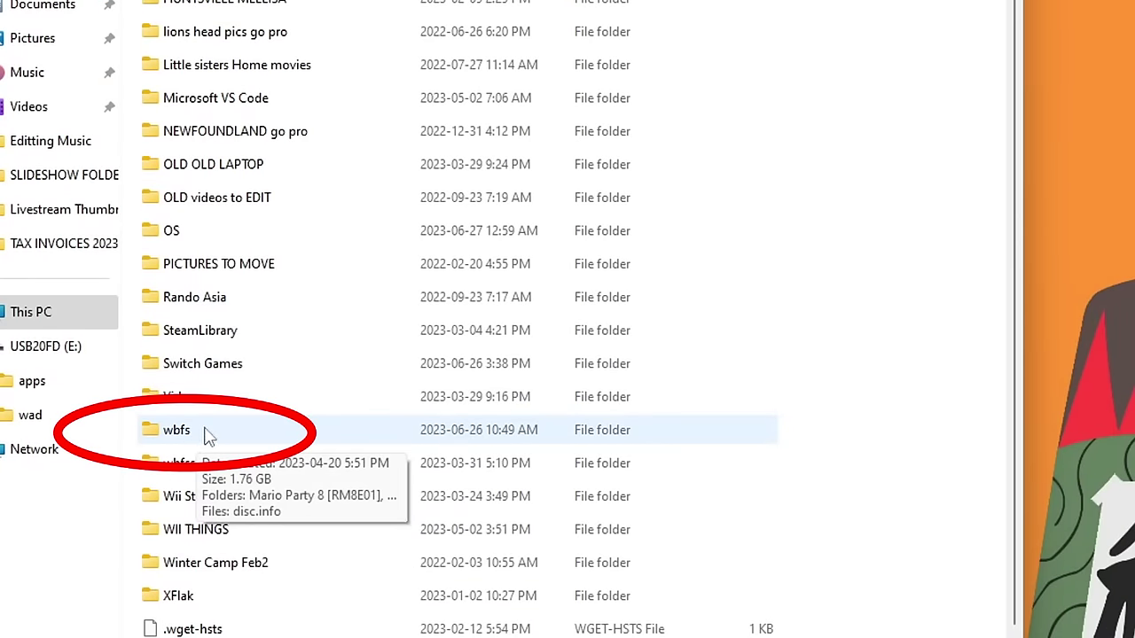
{"action": "double_click", "coordinate": [206, 435]}
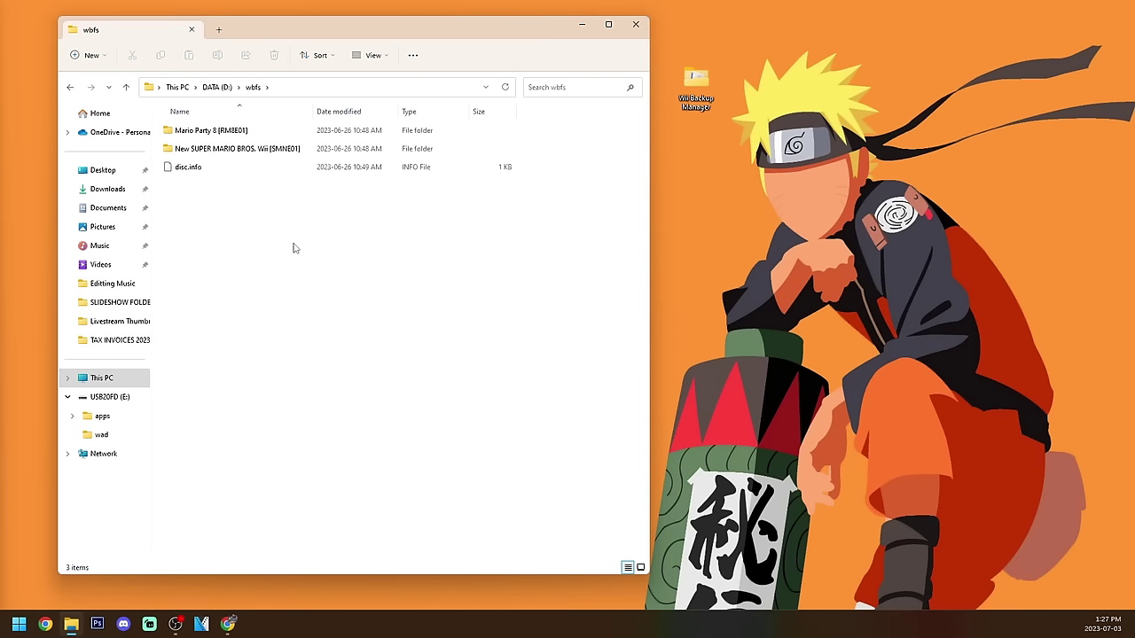
{"action": "left_click", "coordinate": [71, 87]}
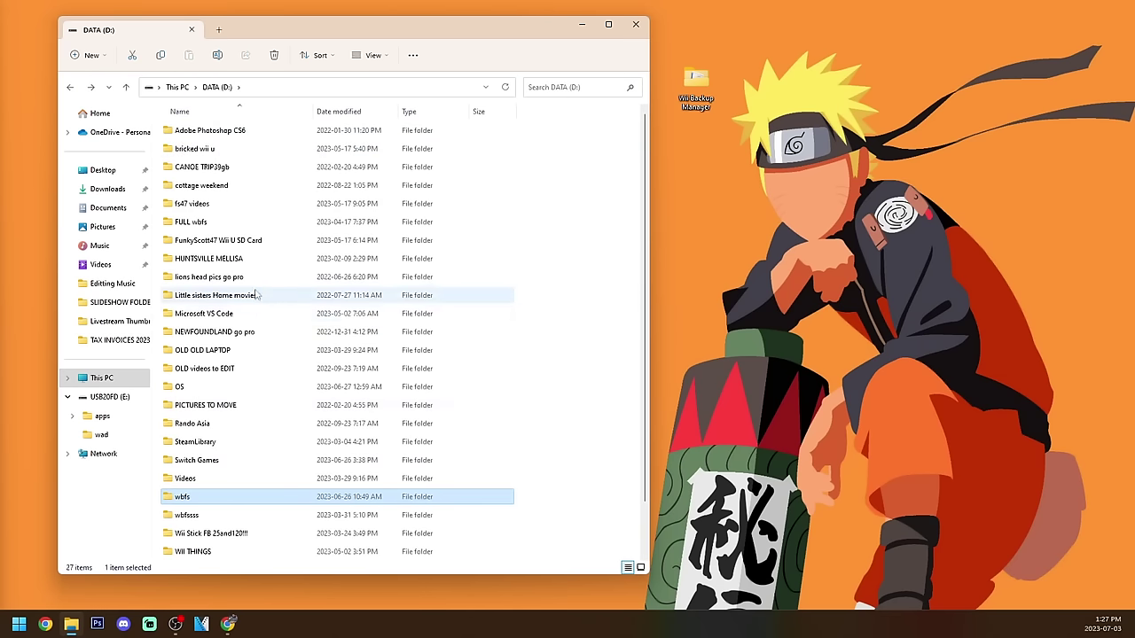
{"action": "left_click", "coordinate": [581, 25]}
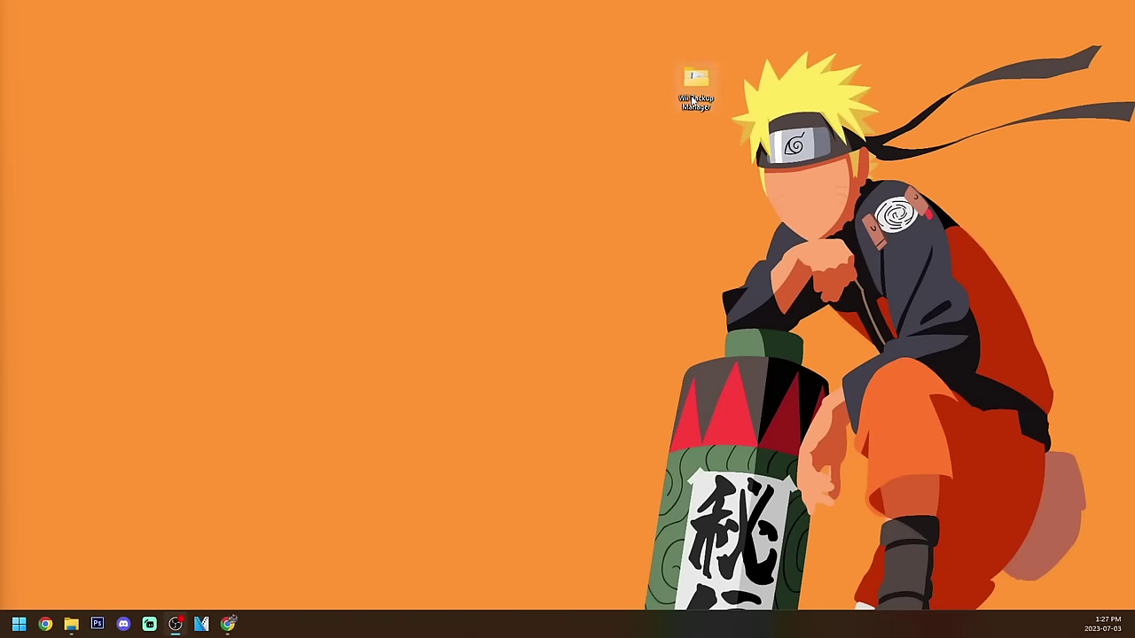
Step: Launch WiiBackupManager_Win64 from the Wii Backup Manager desktop folder and close the folder window
{"action": "double_click", "coordinate": [694, 88]}
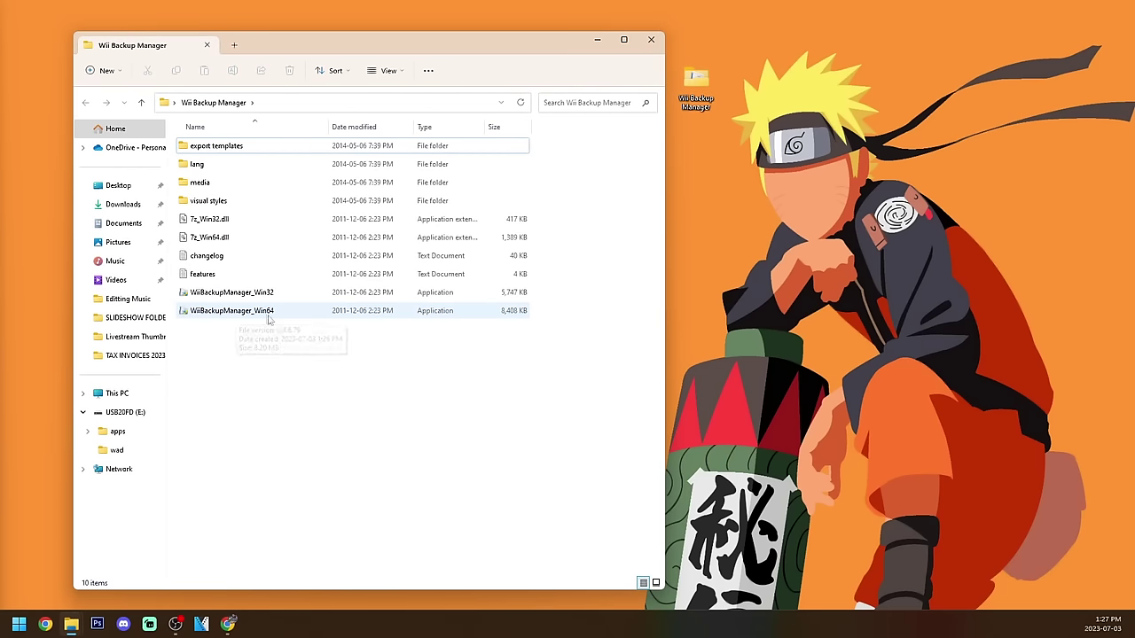
{"action": "left_click", "coordinate": [260, 317]}
{"action": "double_click", "coordinate": [260, 317]}
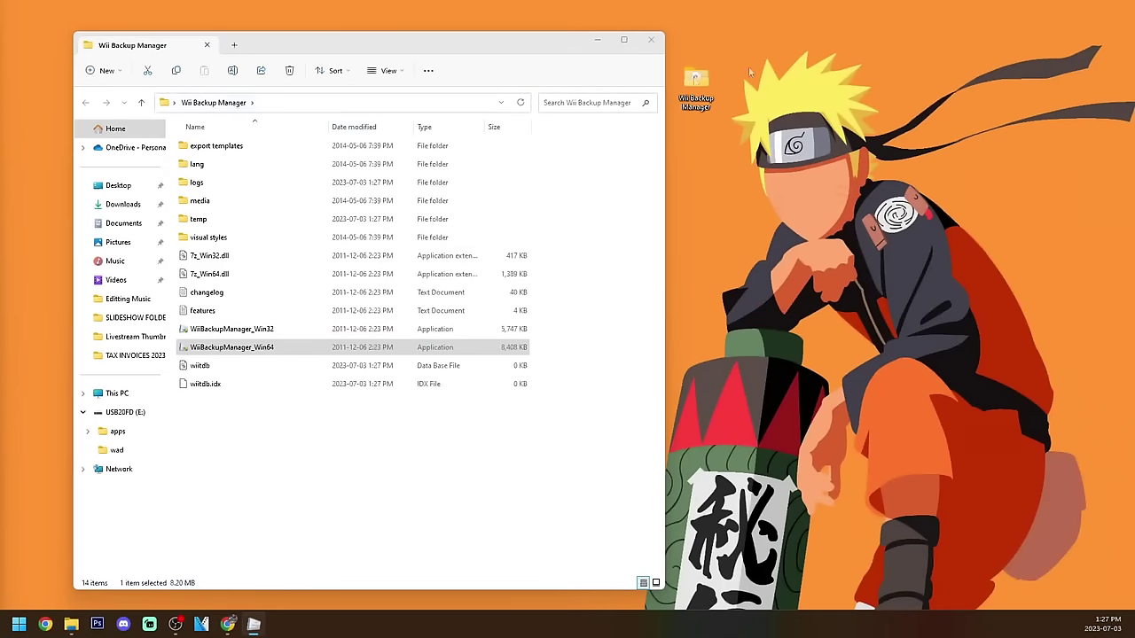
{"action": "left_click", "coordinate": [651, 39]}
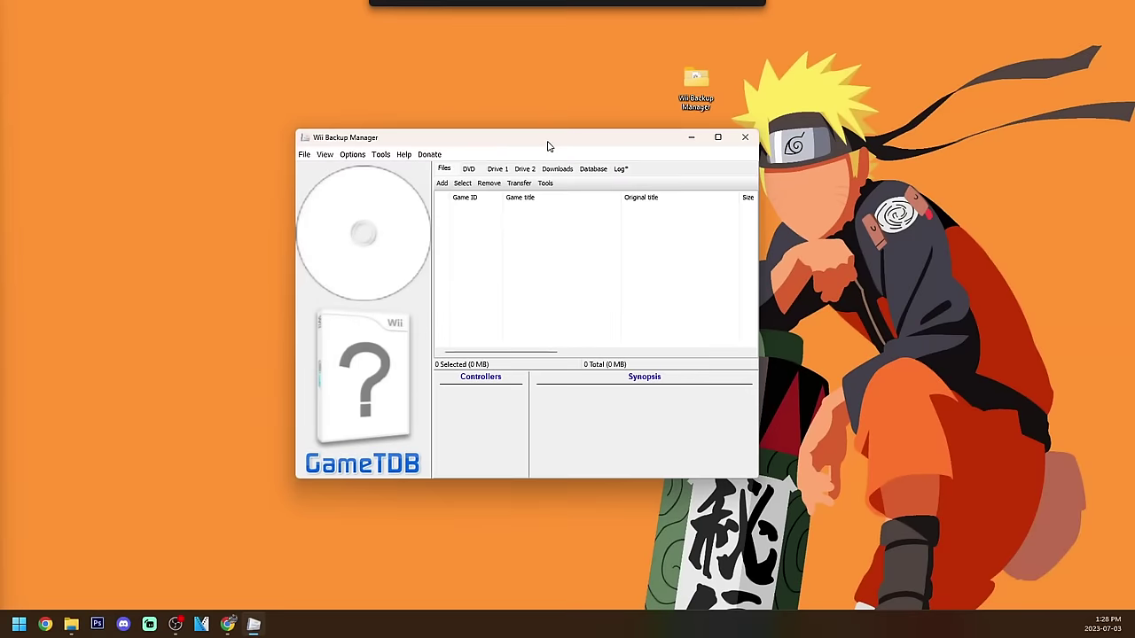
{"action": "mouse_move", "coordinate": [553, 145]}
{"action": "left_mouse_down"}
{"action": "mouse_move", "coordinate": [535, 145]}
{"action": "mouse_move", "coordinate": [564, 145]}
{"action": "left_mouse_up"}
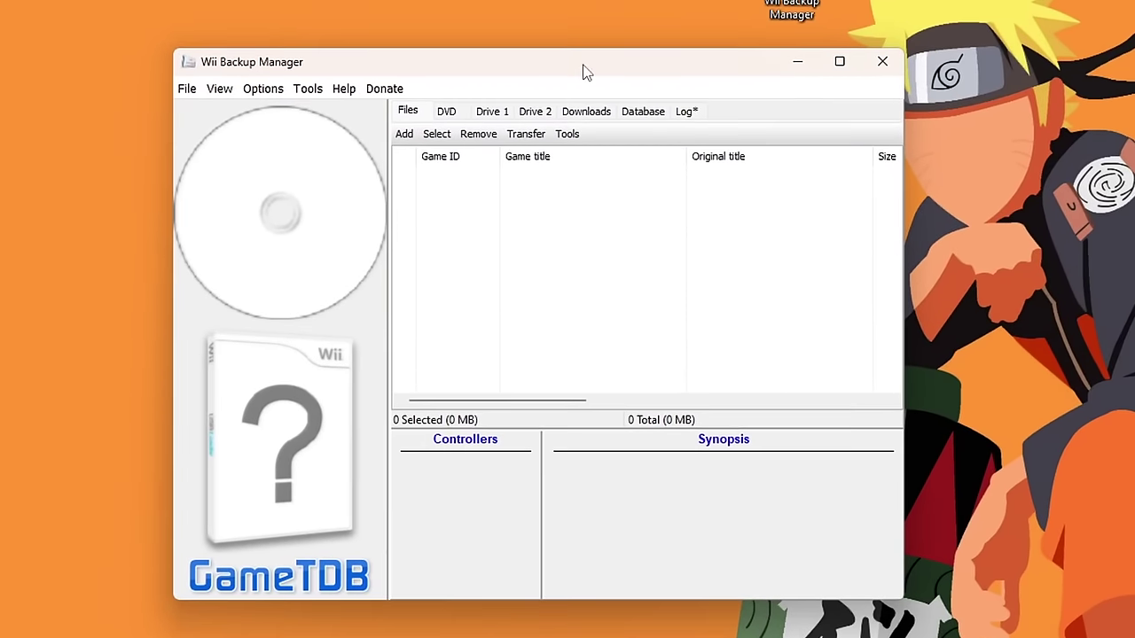
Step: Assign Drive (D:) as Drive 1 to load its Wii games
{"action": "left_click", "coordinate": [492, 110]}
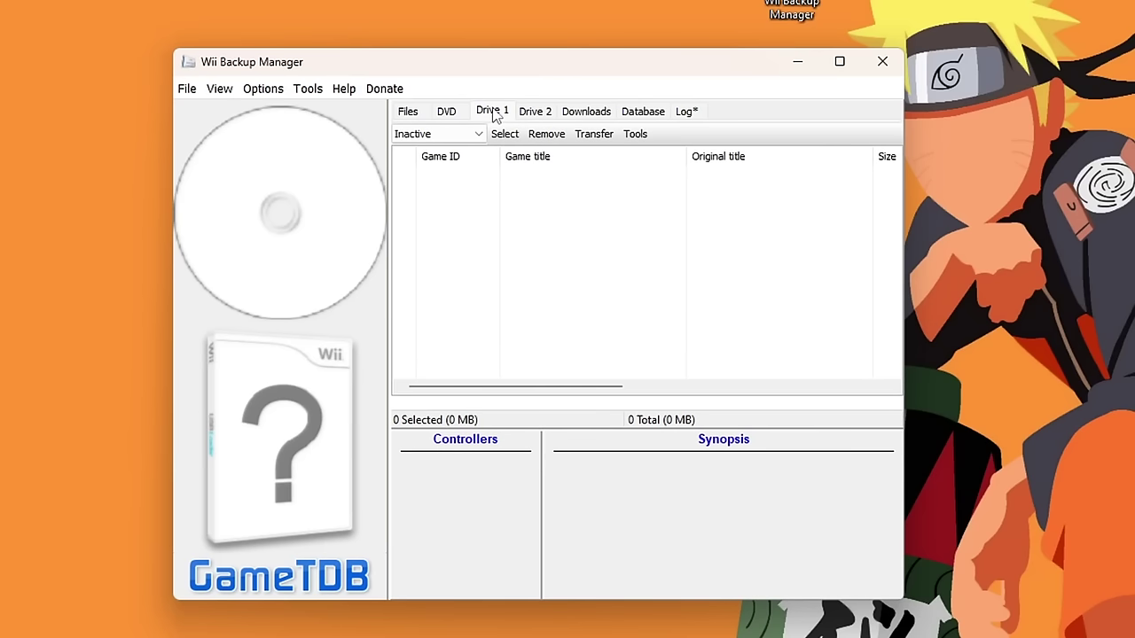
{"action": "left_click", "coordinate": [476, 134]}
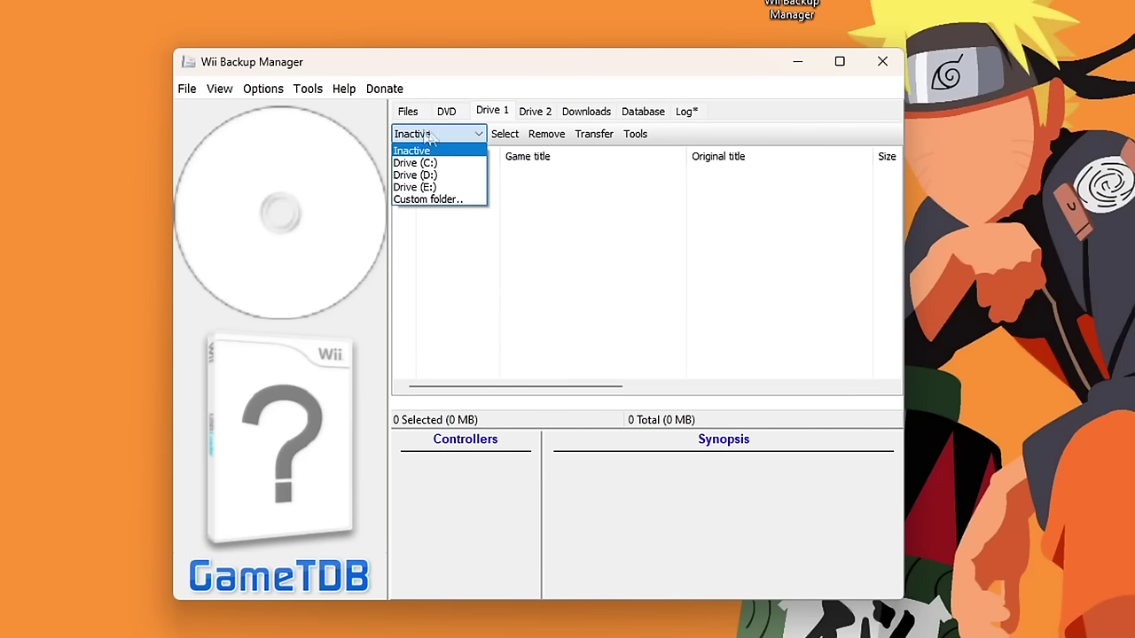
{"action": "left_click", "coordinate": [438, 176]}
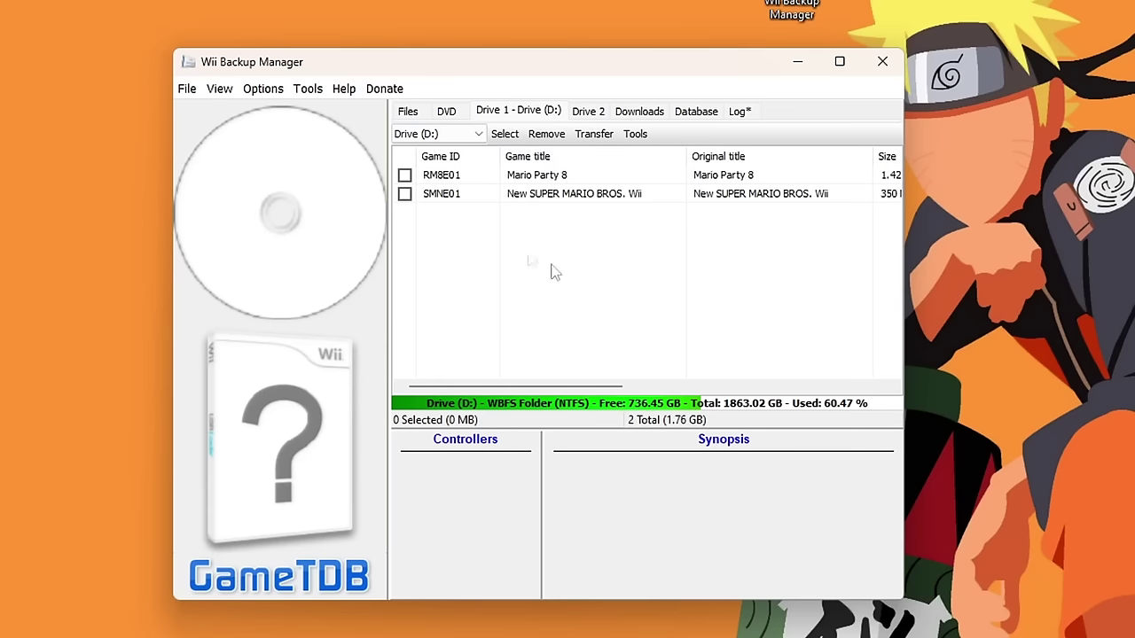
Step: Assign Drive (E:) as Drive 2 and create the WBFS folder on it
{"action": "left_click", "coordinate": [590, 113]}
{"action": "left_click", "coordinate": [470, 135]}
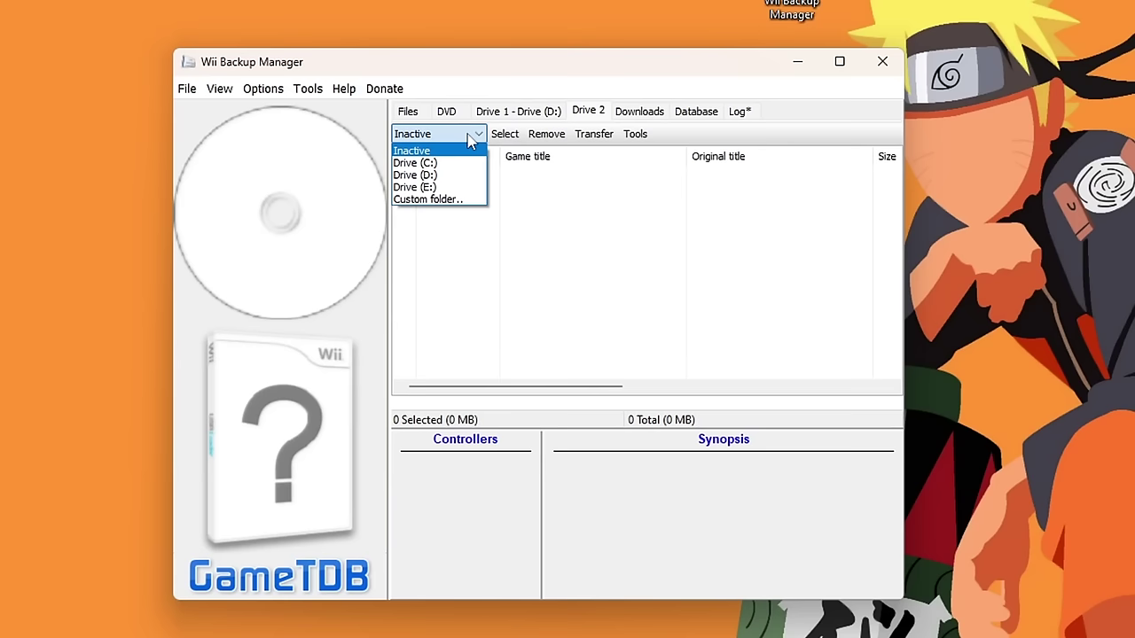
{"action": "left_click", "coordinate": [437, 188]}
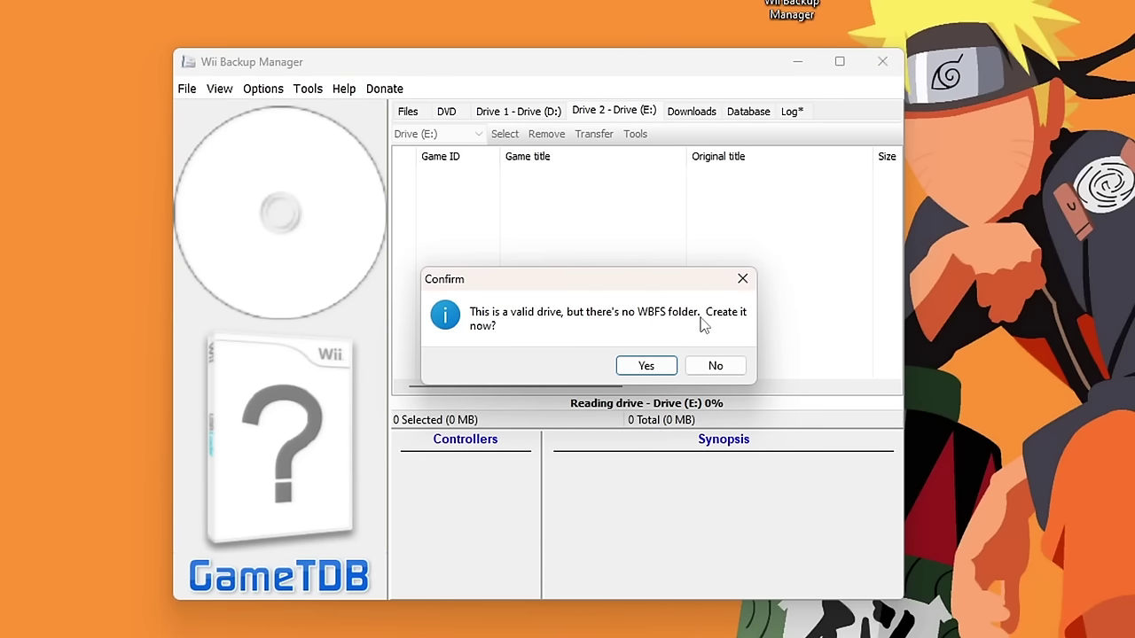
{"action": "left_click", "coordinate": [646, 366]}
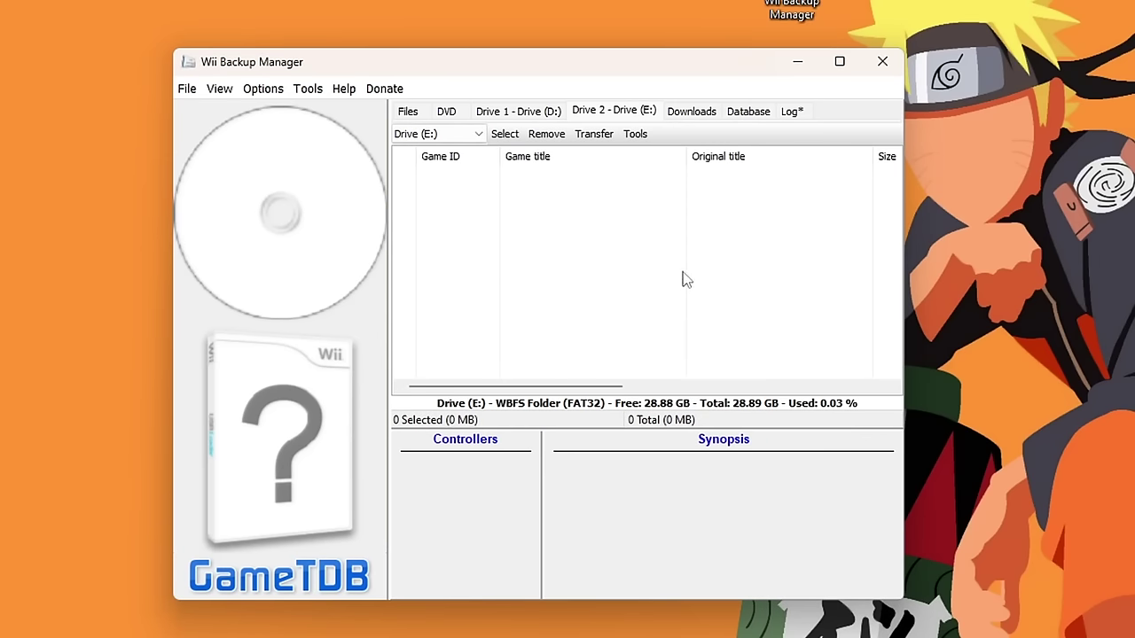
Step: Transfer Mario Party 8 and New SUPER MARIO BROS. Wii from Drive 1 to Drive 2 and view Drive 2's game list
{"action": "left_click", "coordinate": [526, 112]}
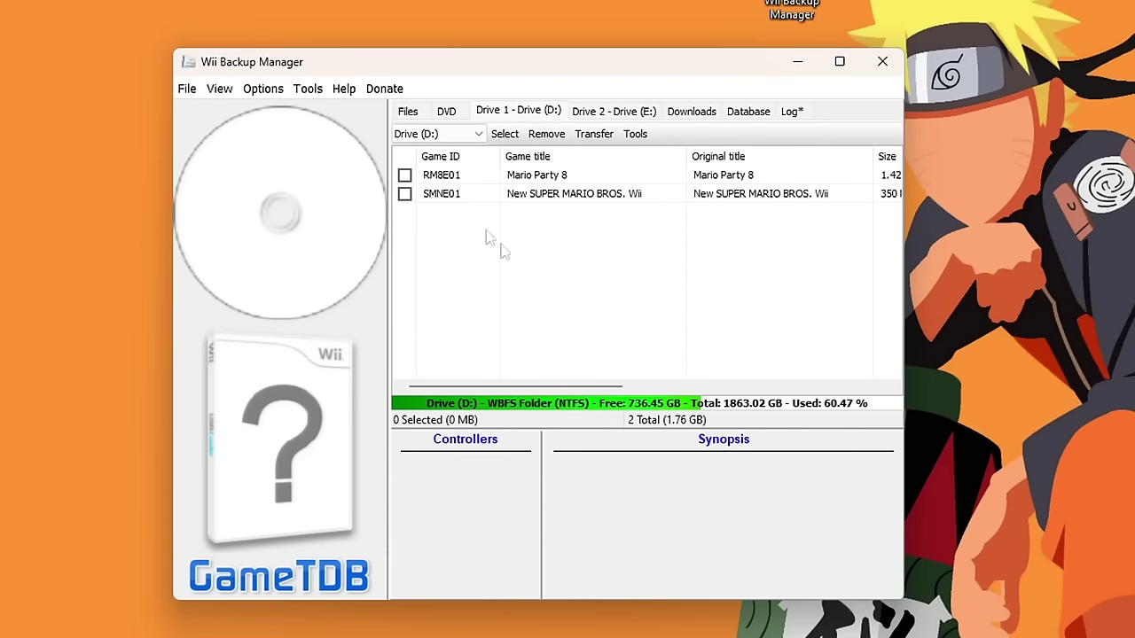
{"action": "left_click", "coordinate": [405, 174]}
{"action": "left_click", "coordinate": [404, 194]}
{"action": "left_click", "coordinate": [609, 140]}
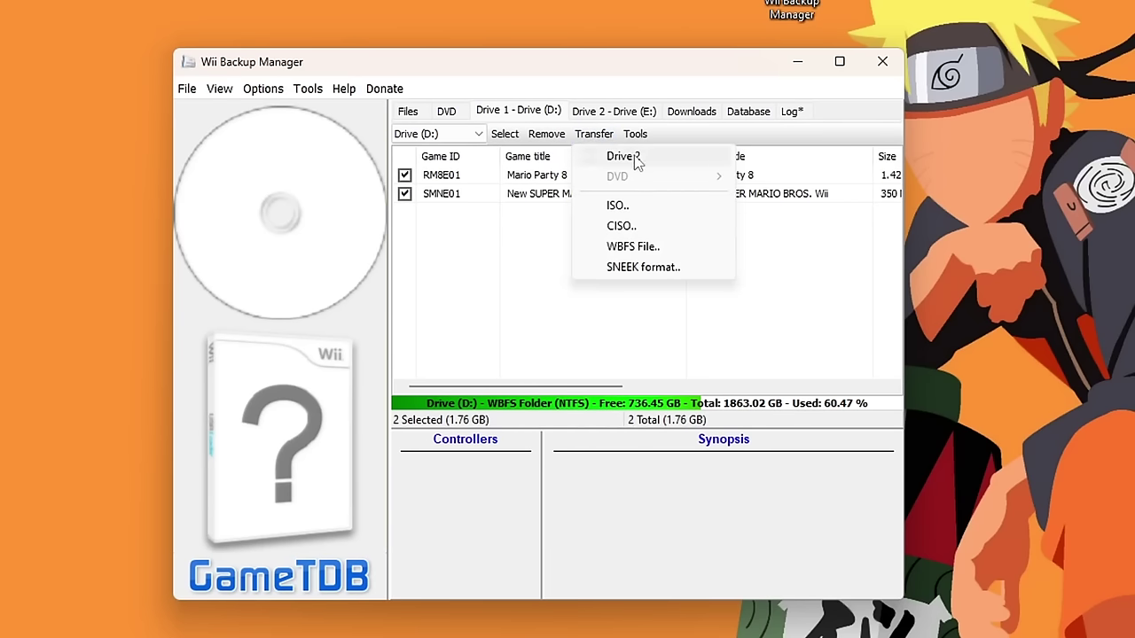
{"action": "left_click", "coordinate": [635, 162]}
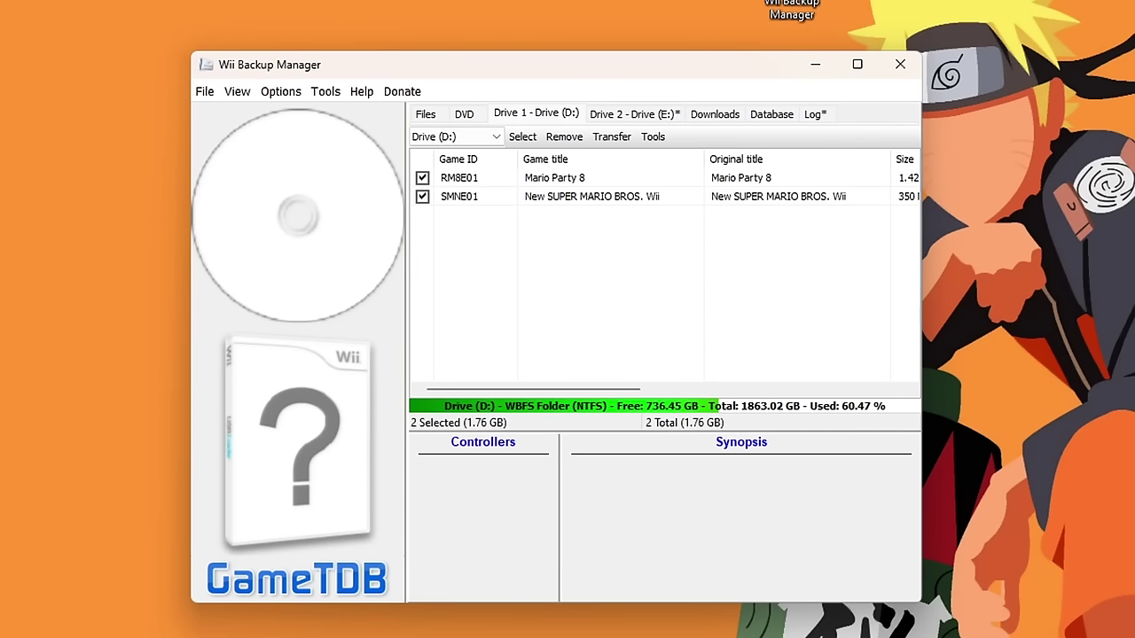
{"action": "left_click", "coordinate": [629, 116]}
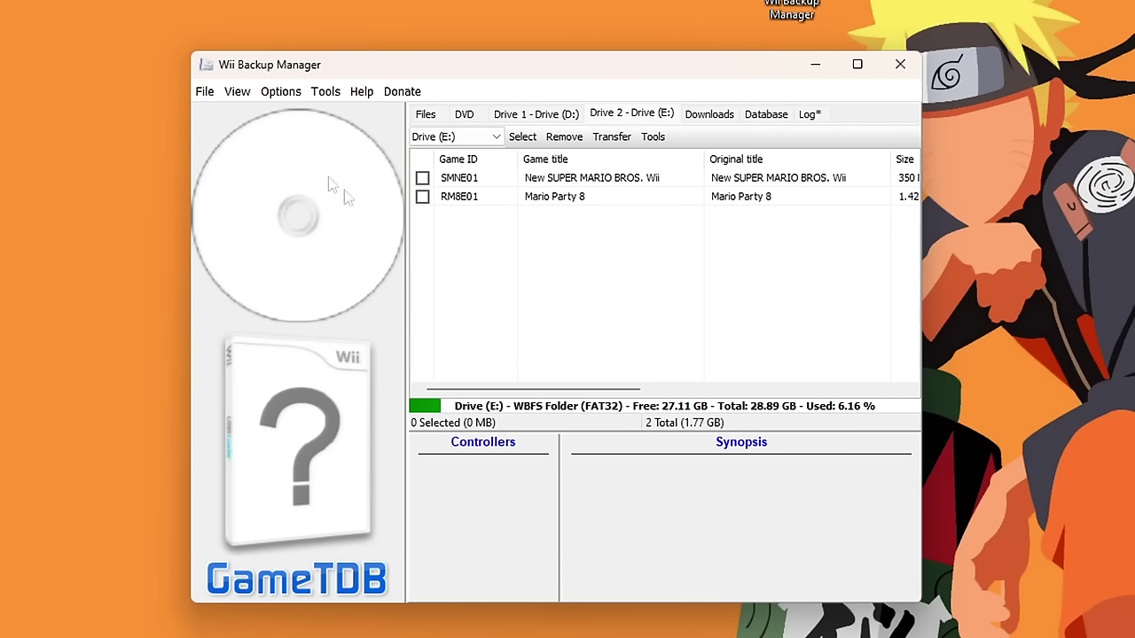
Step: Set the USB loader configuration for covers to USB Loader GX in the settings
{"action": "left_click", "coordinate": [282, 94]}
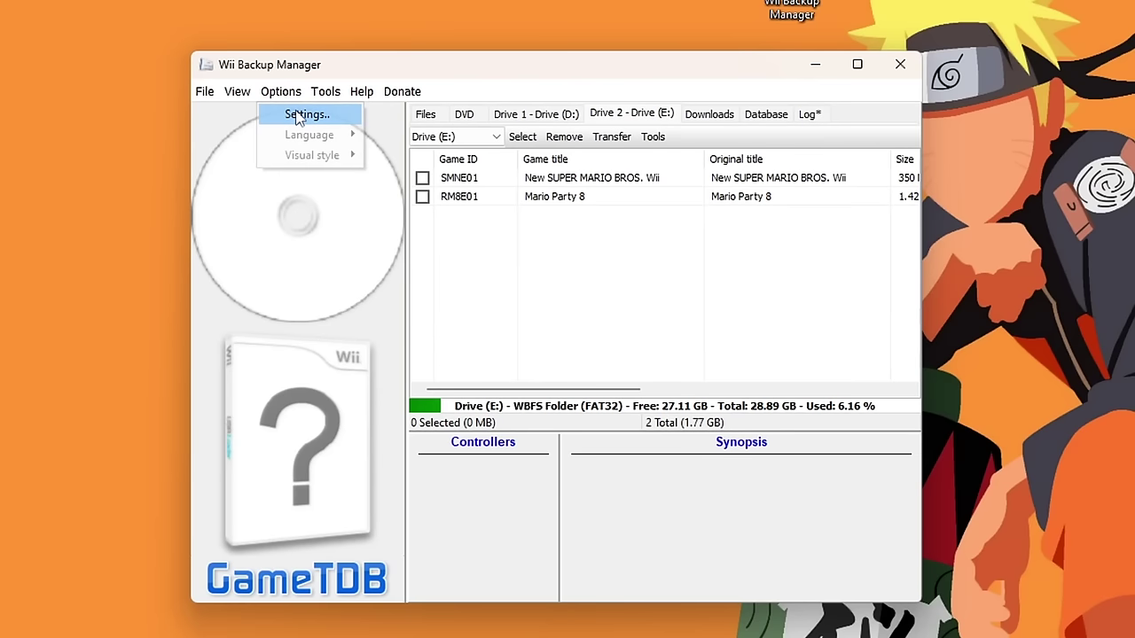
{"action": "left_click", "coordinate": [298, 115]}
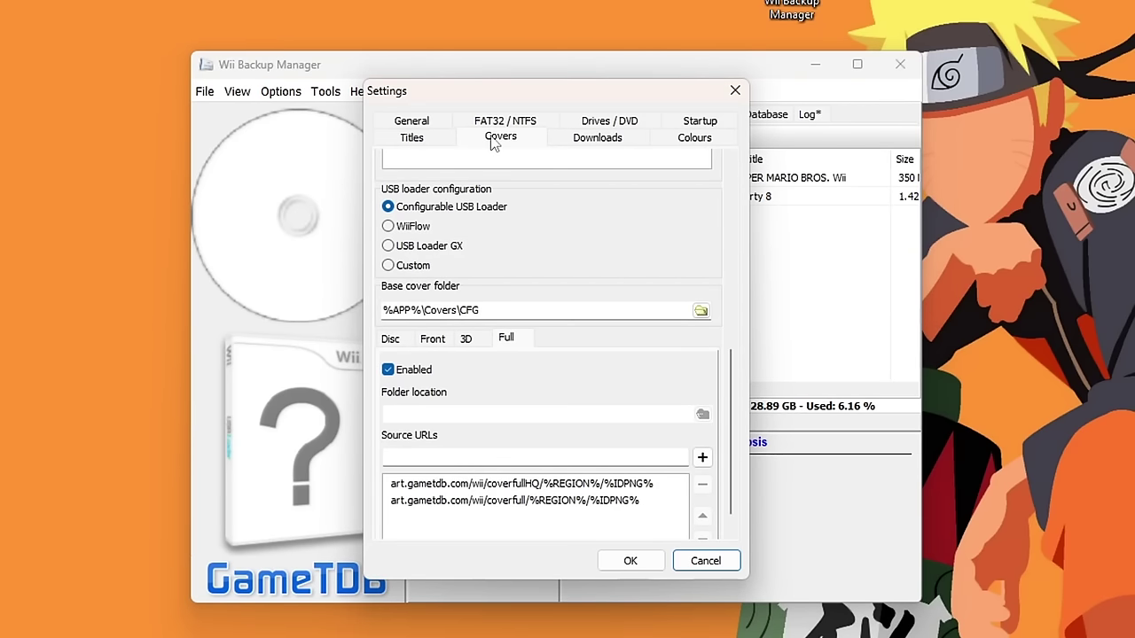
{"action": "left_click", "coordinate": [389, 246]}
{"action": "left_click", "coordinate": [647, 560]}
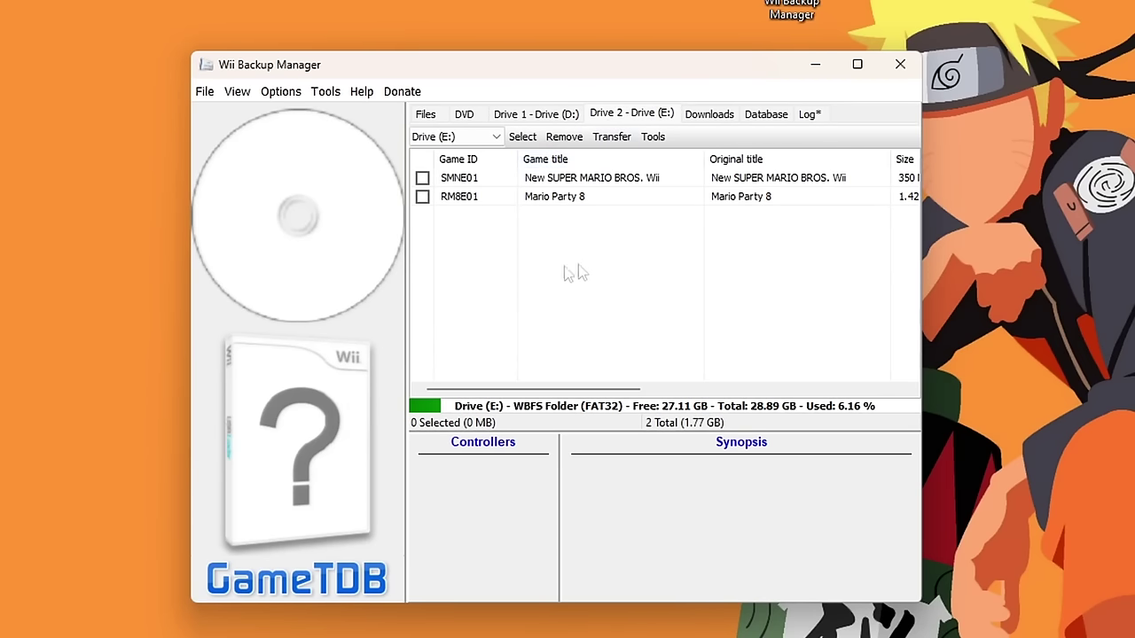
Step: Sync and download all covers for both games on Drive (E:) and view the download progress
{"action": "left_click", "coordinate": [422, 177]}
{"action": "left_click", "coordinate": [422, 196]}
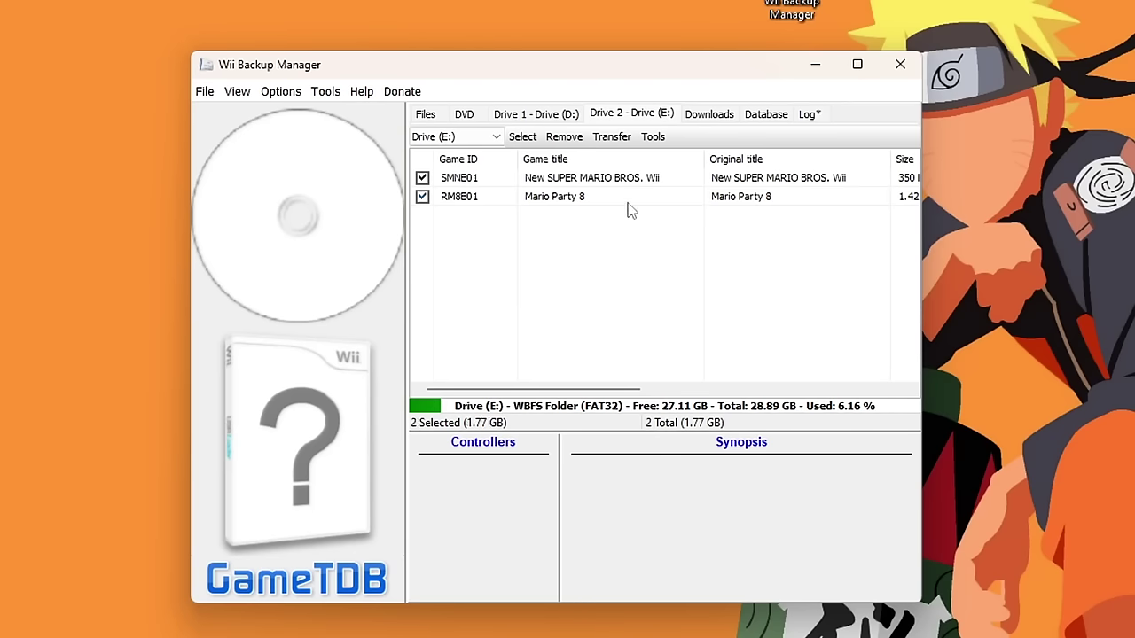
{"action": "left_click", "coordinate": [655, 137]}
{"action": "mouse_move", "coordinate": [770, 180]}
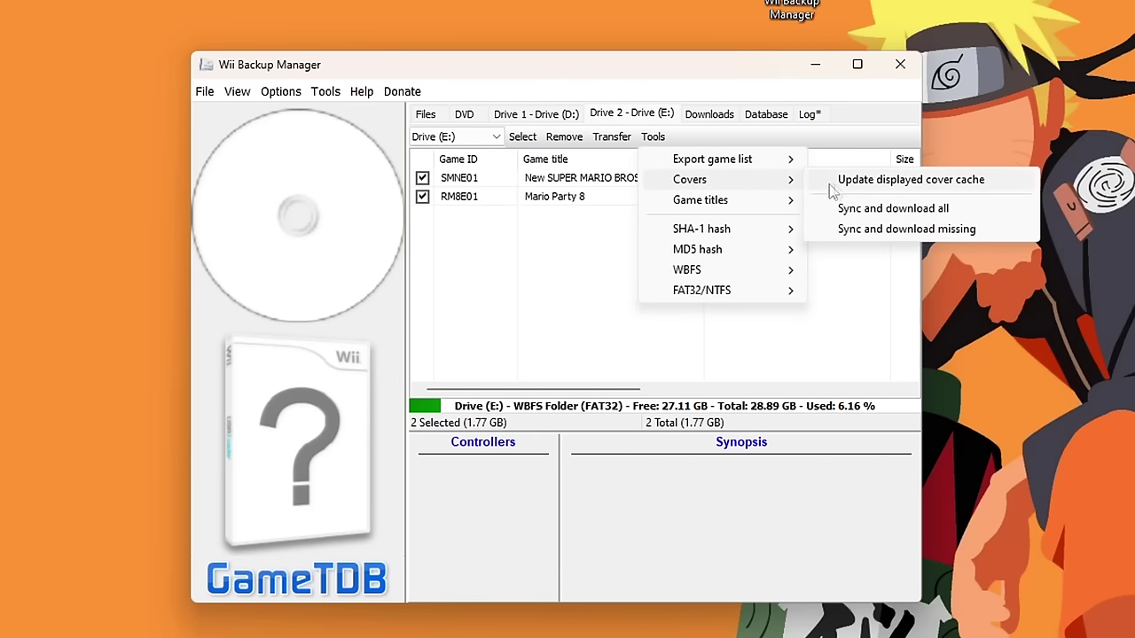
{"action": "left_click", "coordinate": [909, 215]}
{"action": "left_click", "coordinate": [714, 117]}
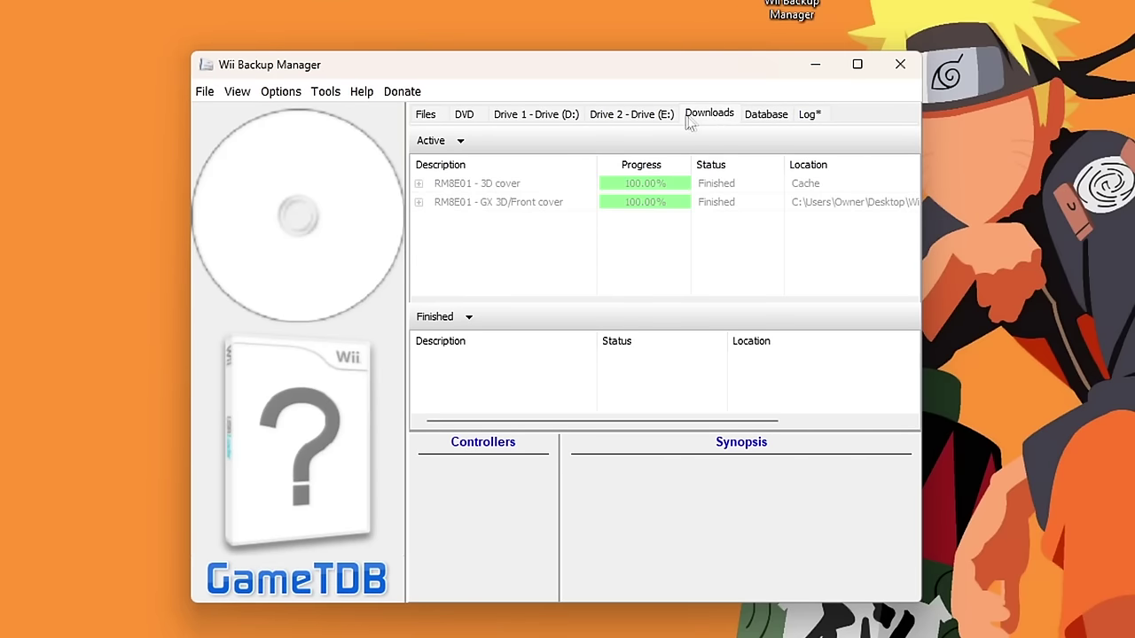
Step: Open the GX folder under covers in the Wii Backup Manager folder and place the USB20FD (E:) window beside it
{"action": "left_click", "coordinate": [652, 121]}
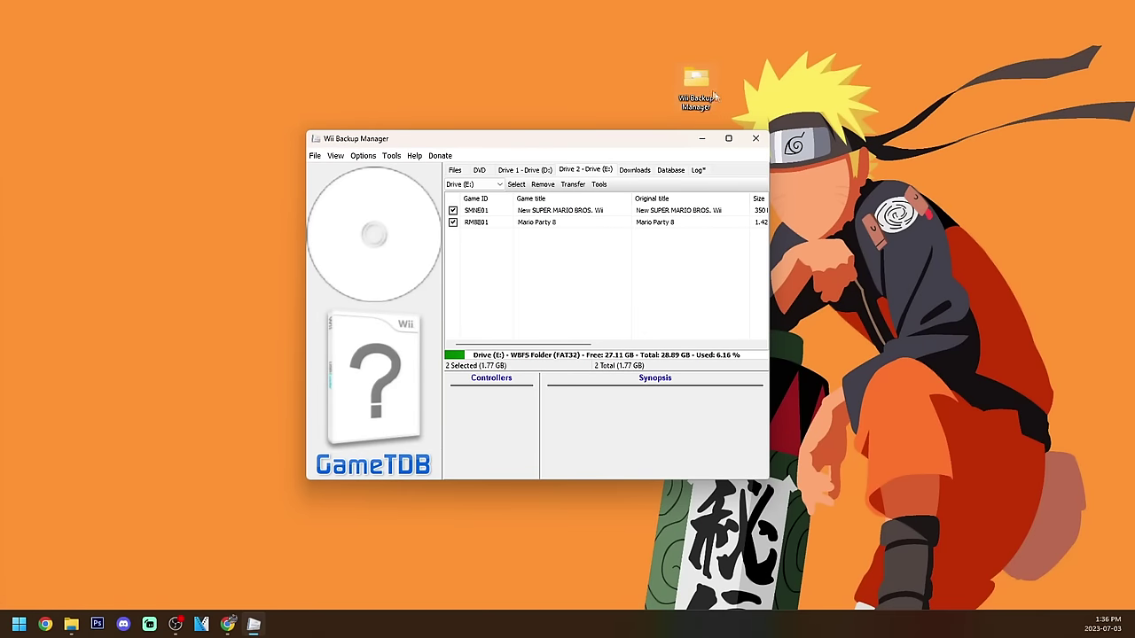
{"action": "double_click", "coordinate": [696, 87]}
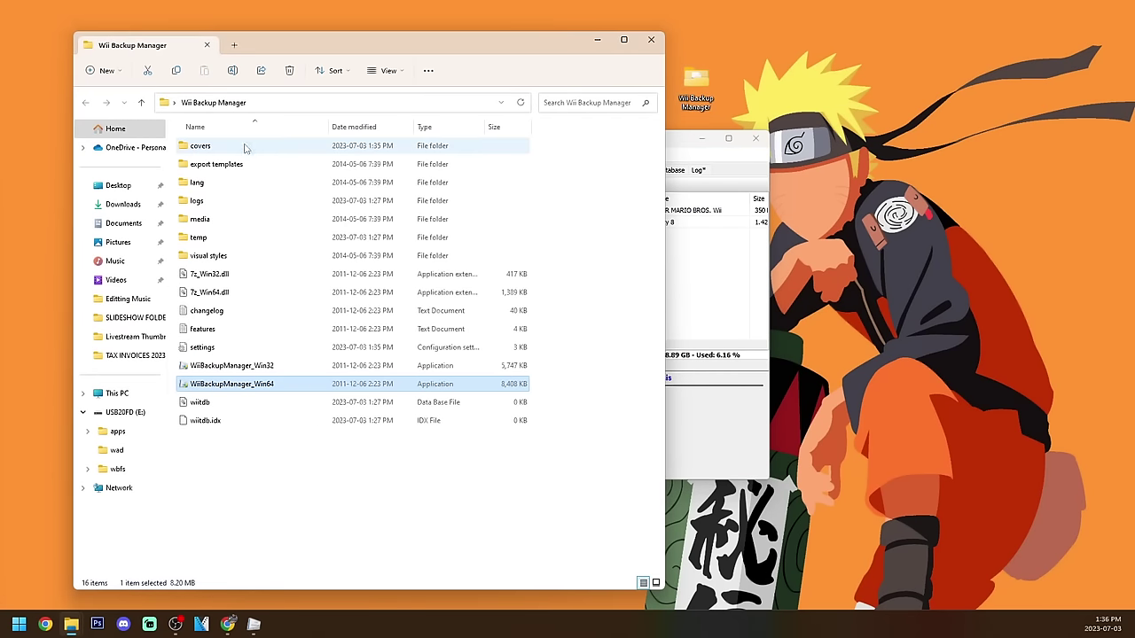
{"action": "left_click", "coordinate": [200, 147]}
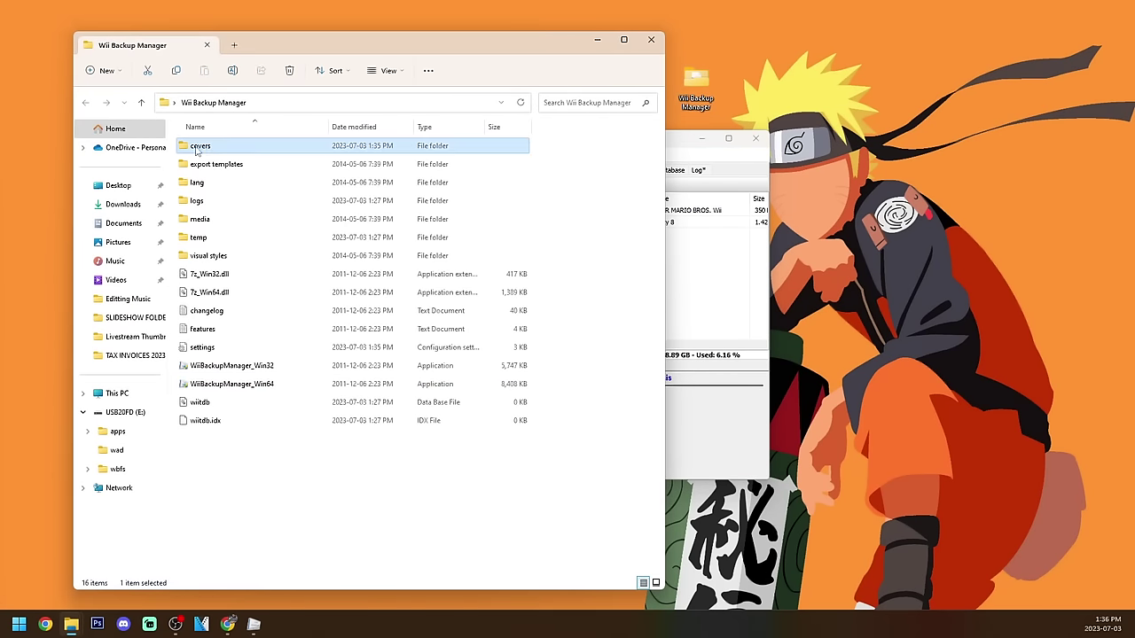
{"action": "double_click", "coordinate": [233, 148]}
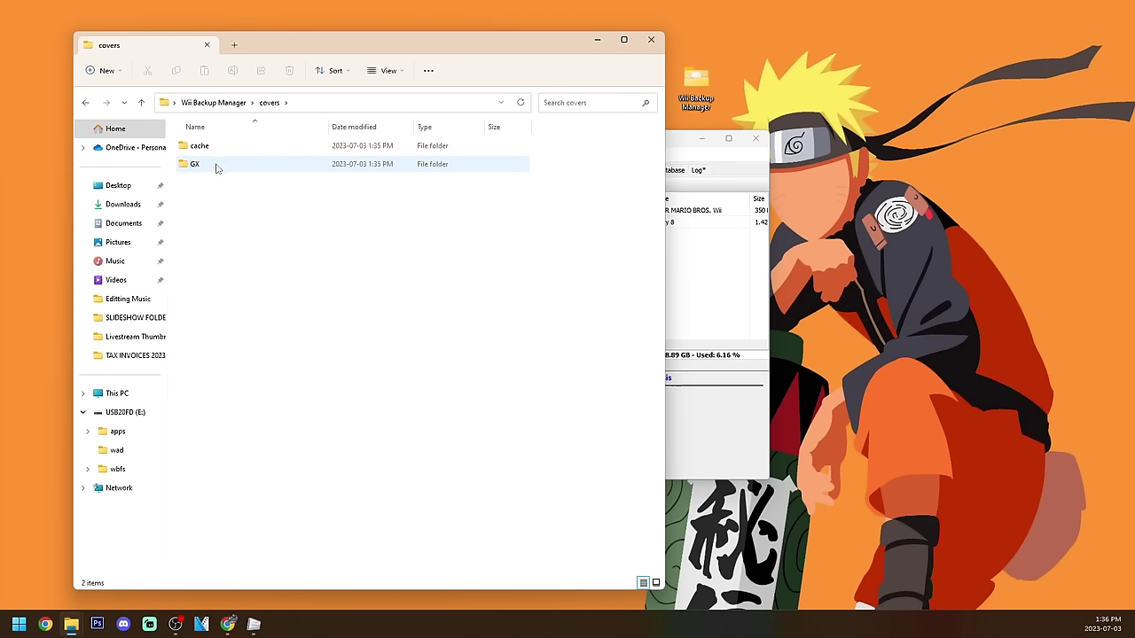
{"action": "double_click", "coordinate": [217, 169]}
{"action": "left_click_drag", "start_coordinate": [391, 161], "coordinate": [282, 176]}
{"action": "left_click", "coordinate": [417, 174]}
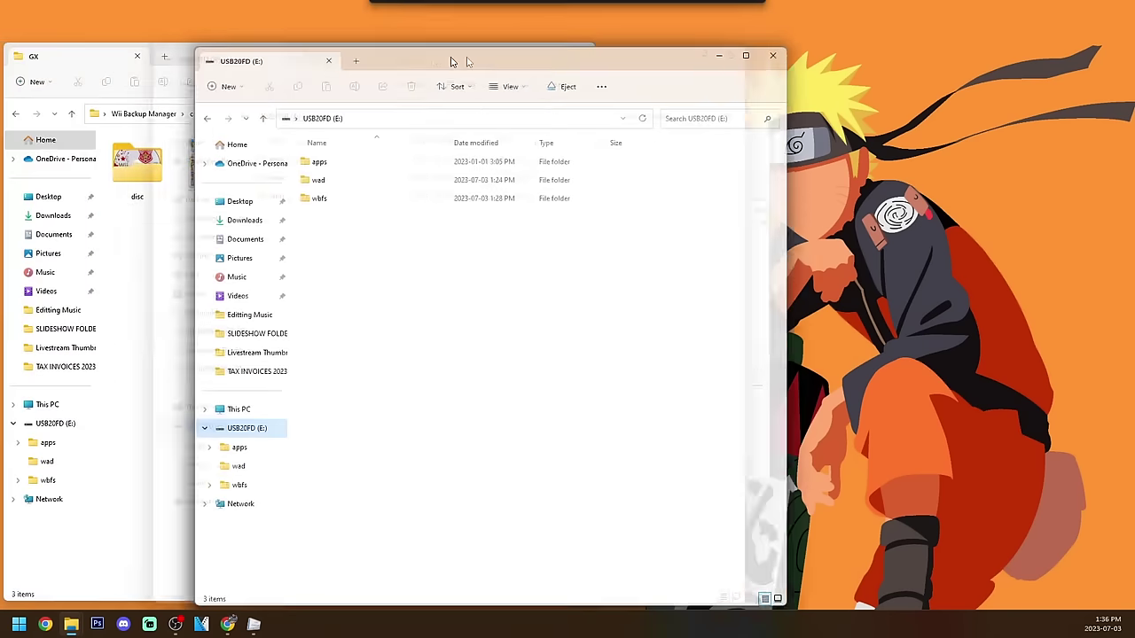
{"action": "left_click_drag", "start_coordinate": [455, 51], "coordinate": [809, 58]}
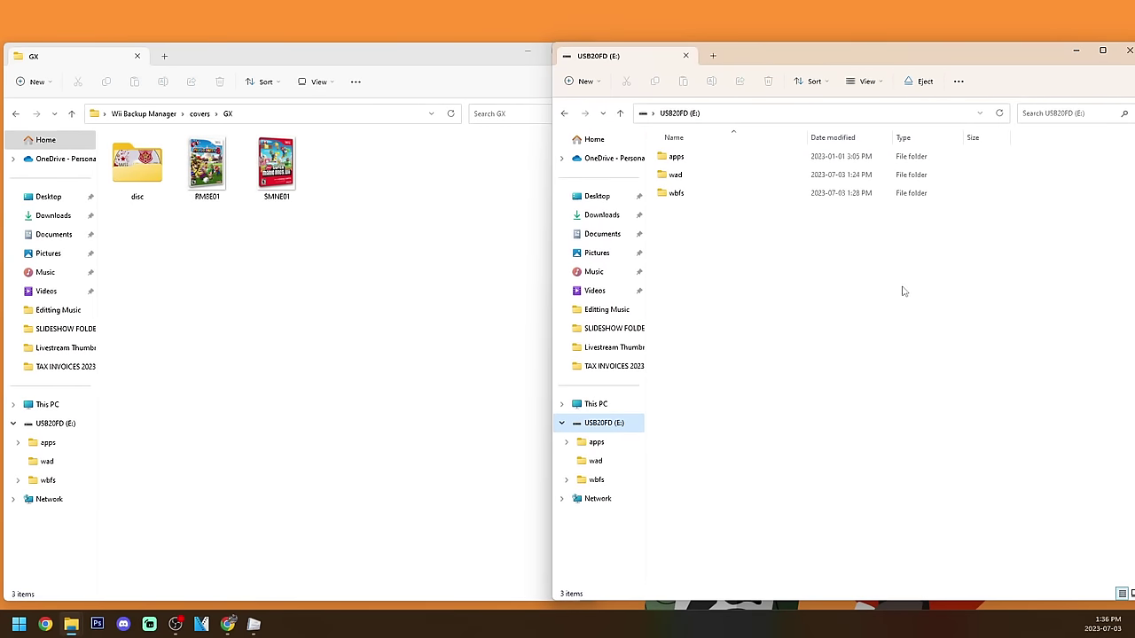
Step: Create a folder named covers in apps\usbloader_gx on the USB20FD (E:) drive
{"action": "double_click", "coordinate": [704, 160]}
{"action": "double_click", "coordinate": [708, 195]}
{"action": "right_click", "coordinate": [801, 325]}
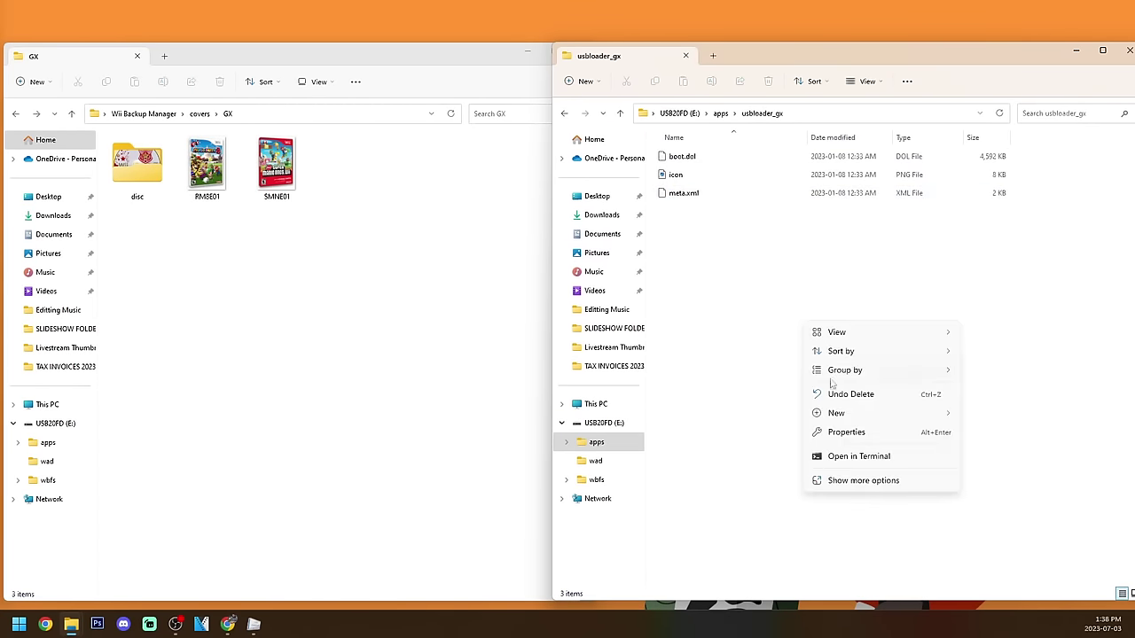
{"action": "mouse_move", "coordinate": [845, 414]}
{"action": "left_click", "coordinate": [1010, 413]}
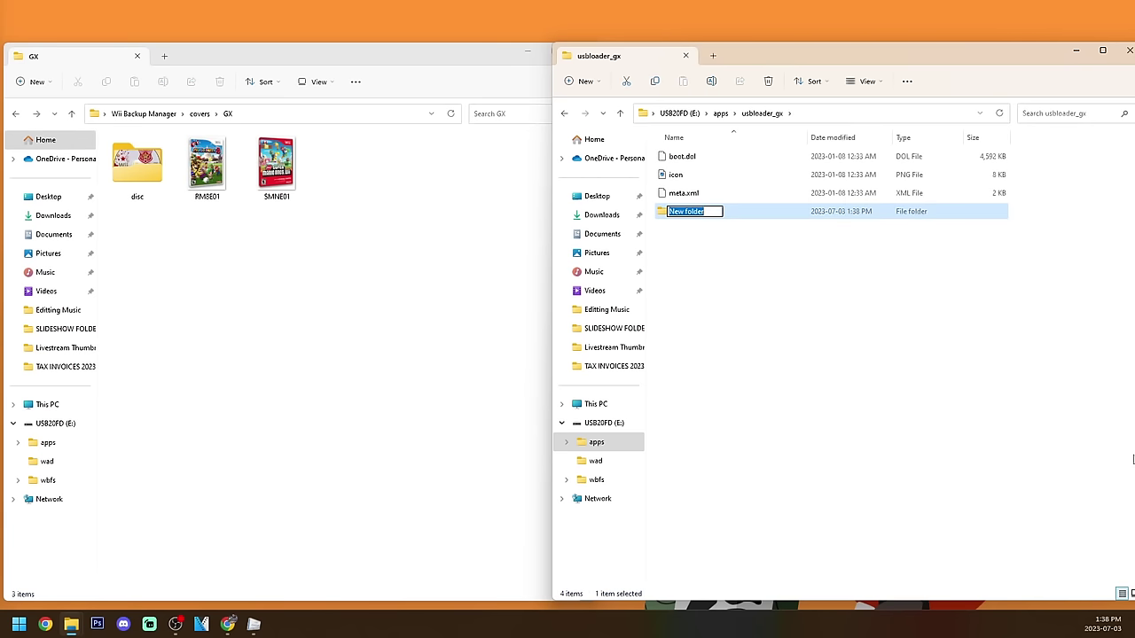
{"action": "type", "text": "covers"}
{"action": "left_click", "coordinate": [1134, 460]}
Step: Copy the RM8E01 and SMNE01 cover images into the covers folder on the USB drive and check them there
{"action": "left_click_drag", "start_coordinate": [359, 199], "coordinate": [177, 134]}
{"action": "left_click_drag", "start_coordinate": [208, 175], "coordinate": [715, 218]}
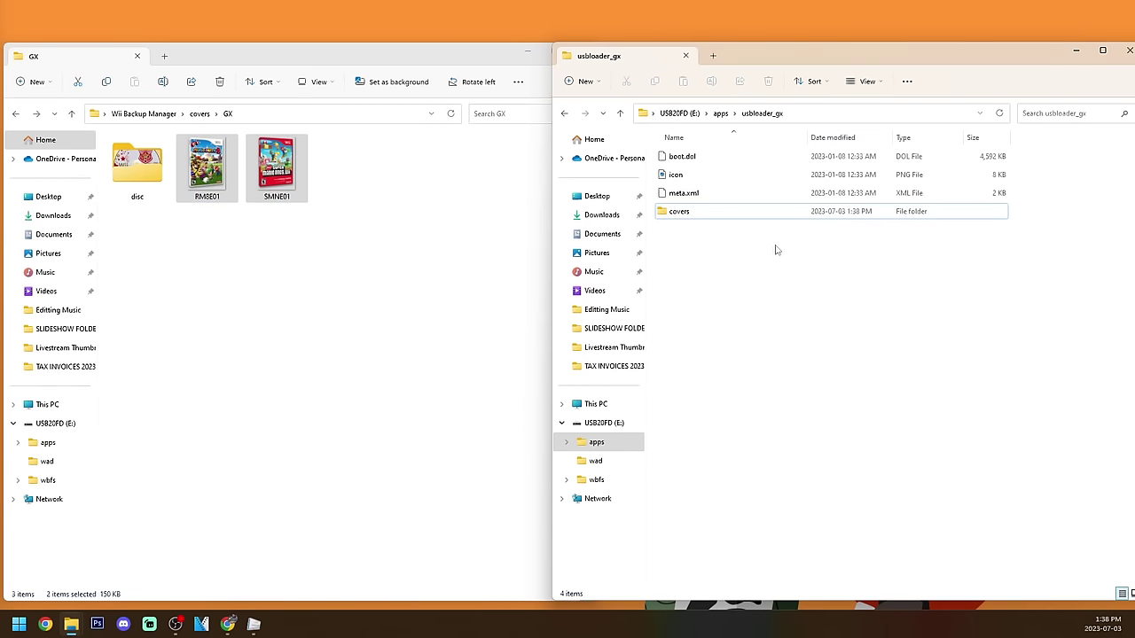
{"action": "double_click", "coordinate": [712, 214]}
{"action": "left_click_drag", "start_coordinate": [722, 196], "coordinate": [727, 156]}
{"action": "left_click", "coordinate": [790, 255]}
{"action": "left_click", "coordinate": [565, 113]}
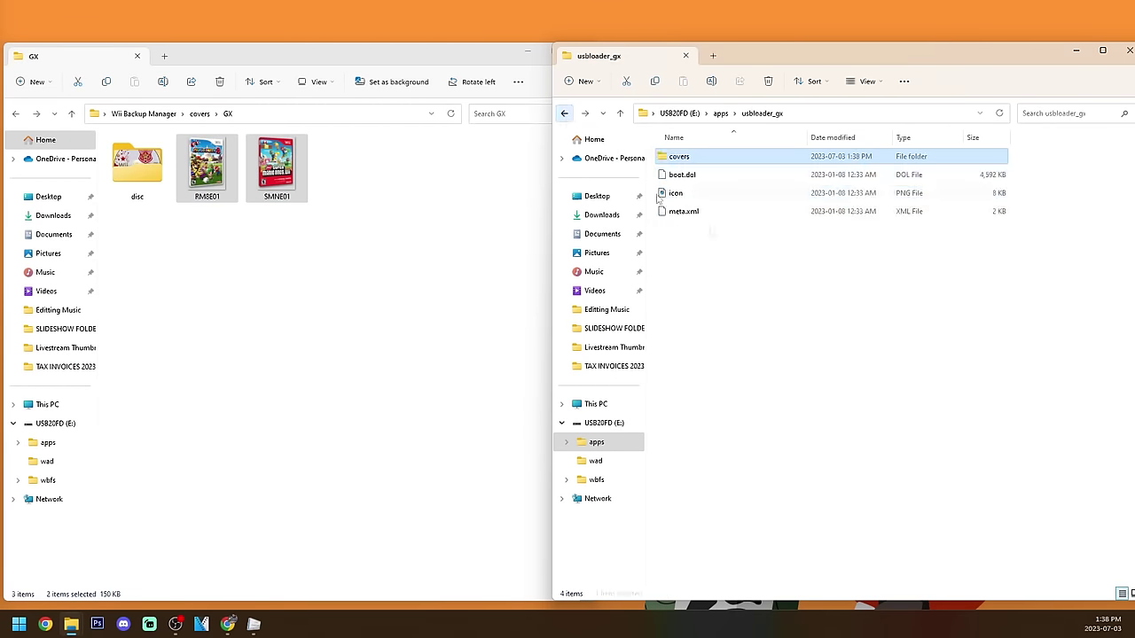
Step: Return to the root of the USB drive and close the GX folder window and Wii Backup Manager
{"action": "left_click", "coordinate": [565, 113]}
{"action": "left_click", "coordinate": [506, 101]}
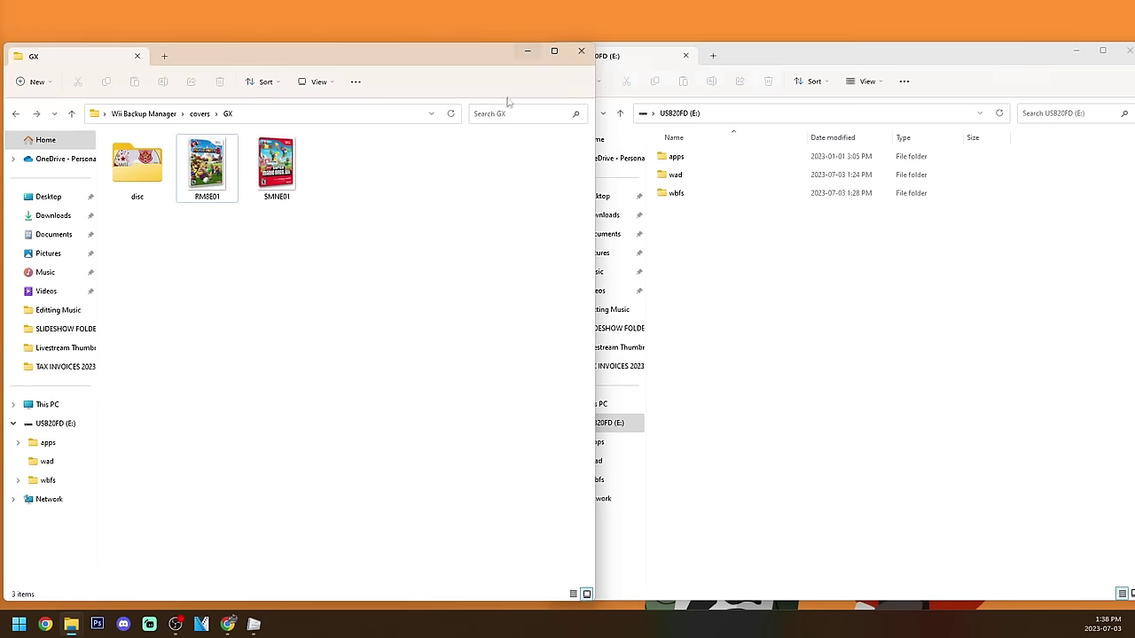
{"action": "left_click", "coordinate": [578, 47]}
{"action": "left_click", "coordinate": [454, 142]}
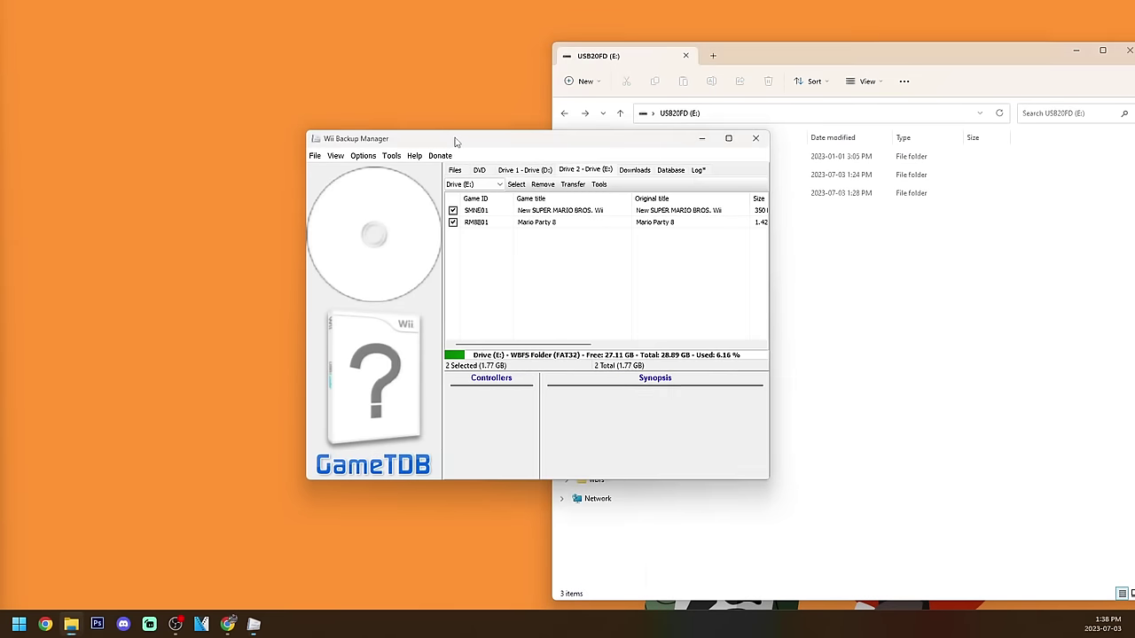
{"action": "left_click", "coordinate": [755, 141]}
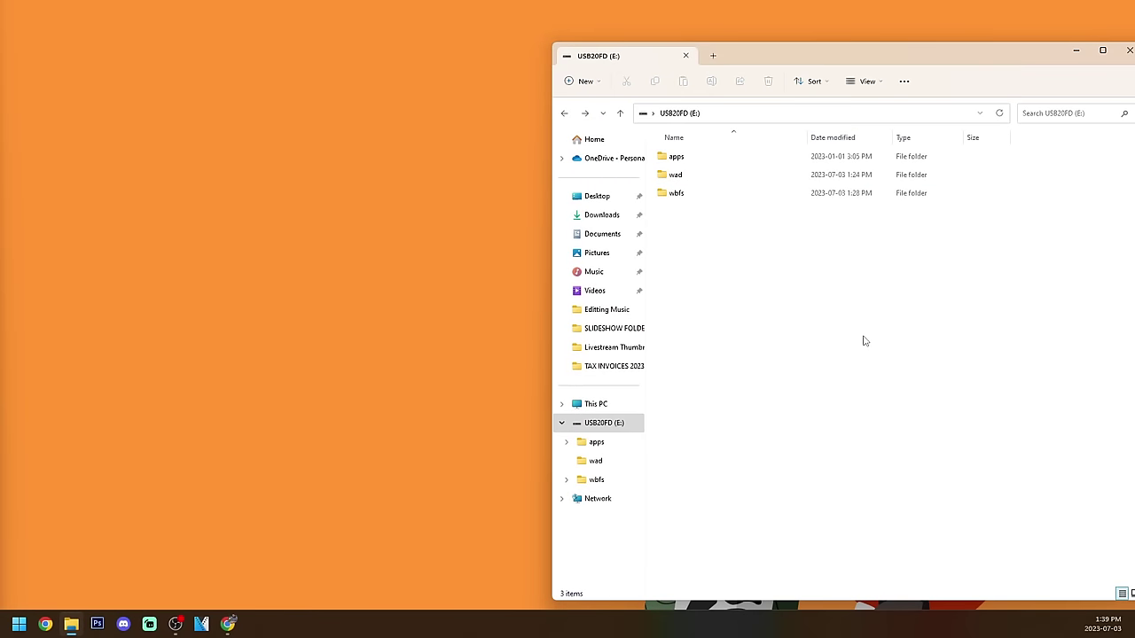
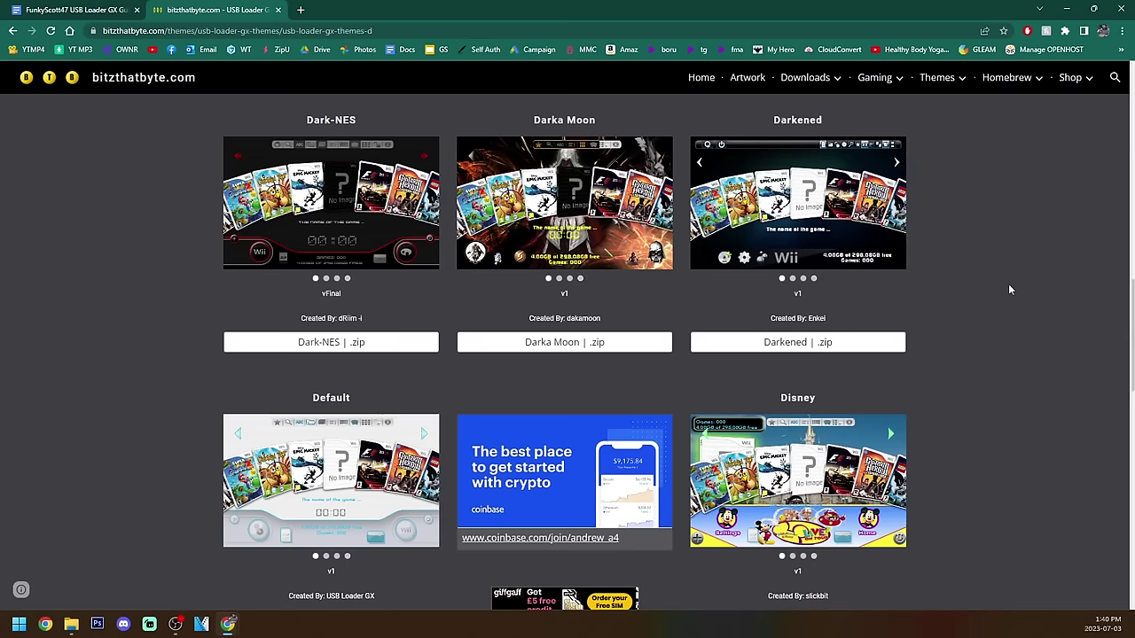
Step: Download the Default theme zip from the USB Loader GX themes page and close its Google Drive page
{"action": "scroll", "coordinate": [1009, 283], "scroll_direction": "down", "scroll_amount": 2}
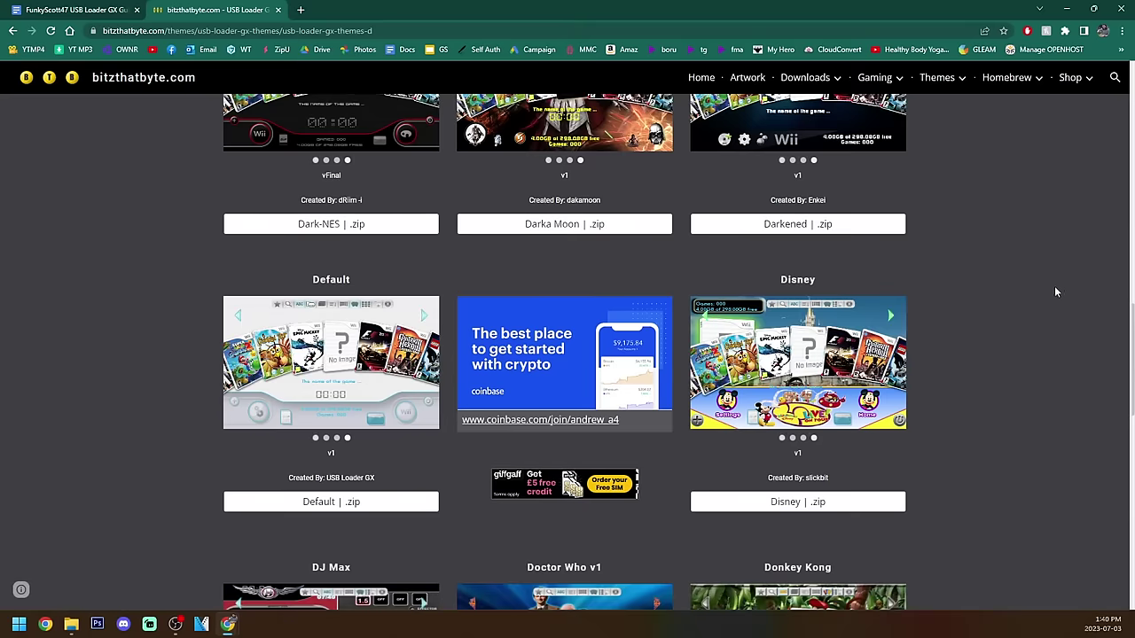
{"action": "scroll", "coordinate": [992, 290], "scroll_direction": "down", "scroll_amount": 1}
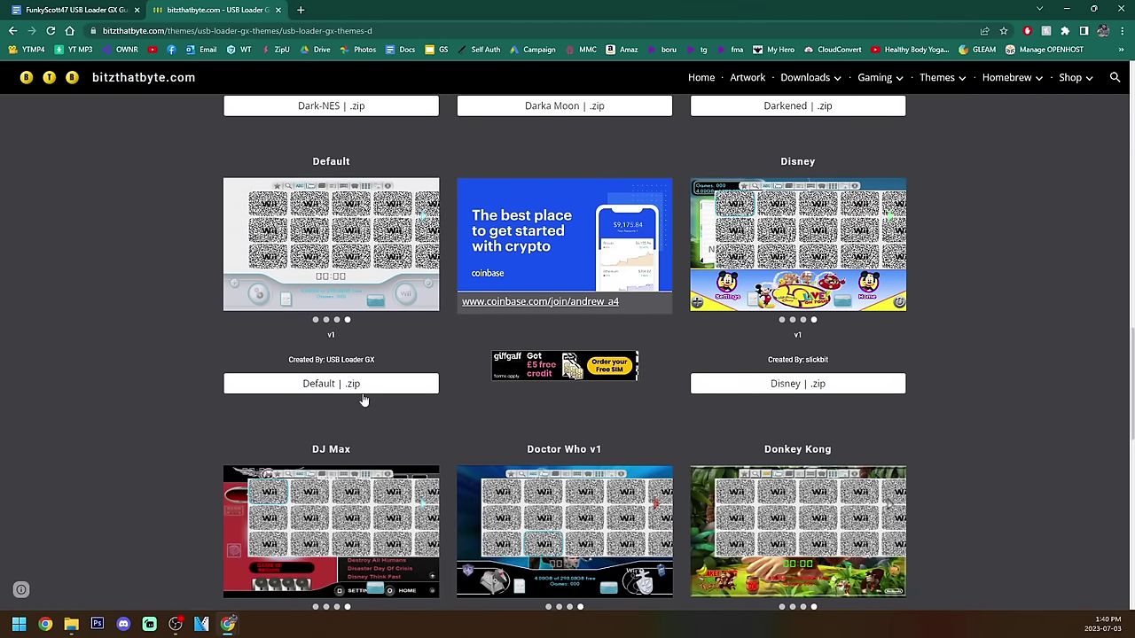
{"action": "scroll", "coordinate": [365, 398], "scroll_direction": "up", "scroll_amount": 1}
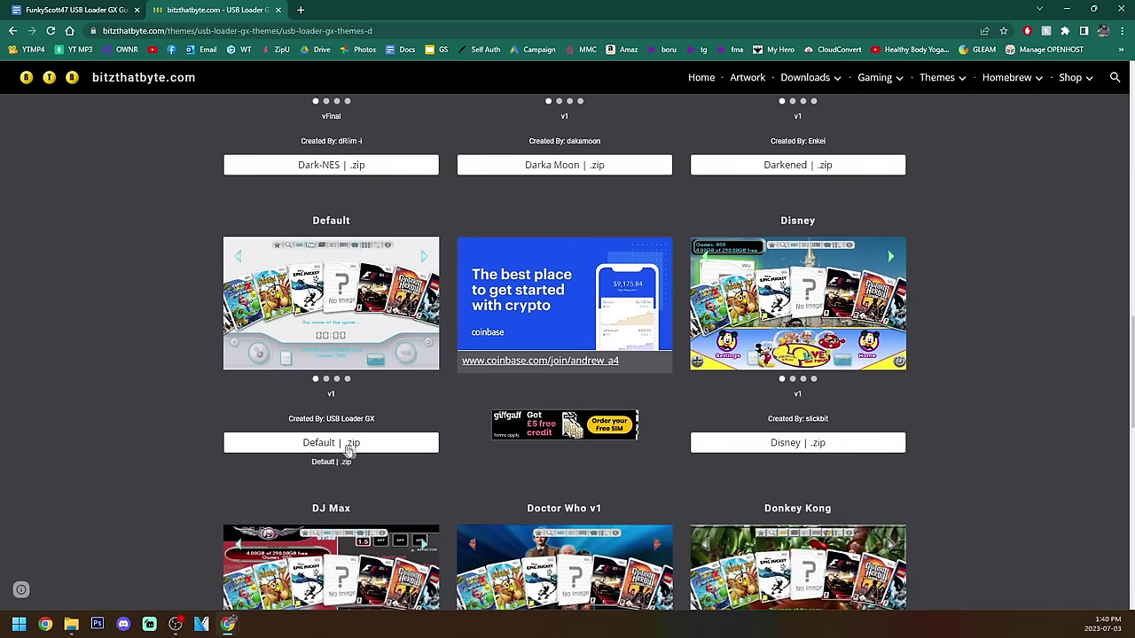
{"action": "left_click", "coordinate": [323, 443]}
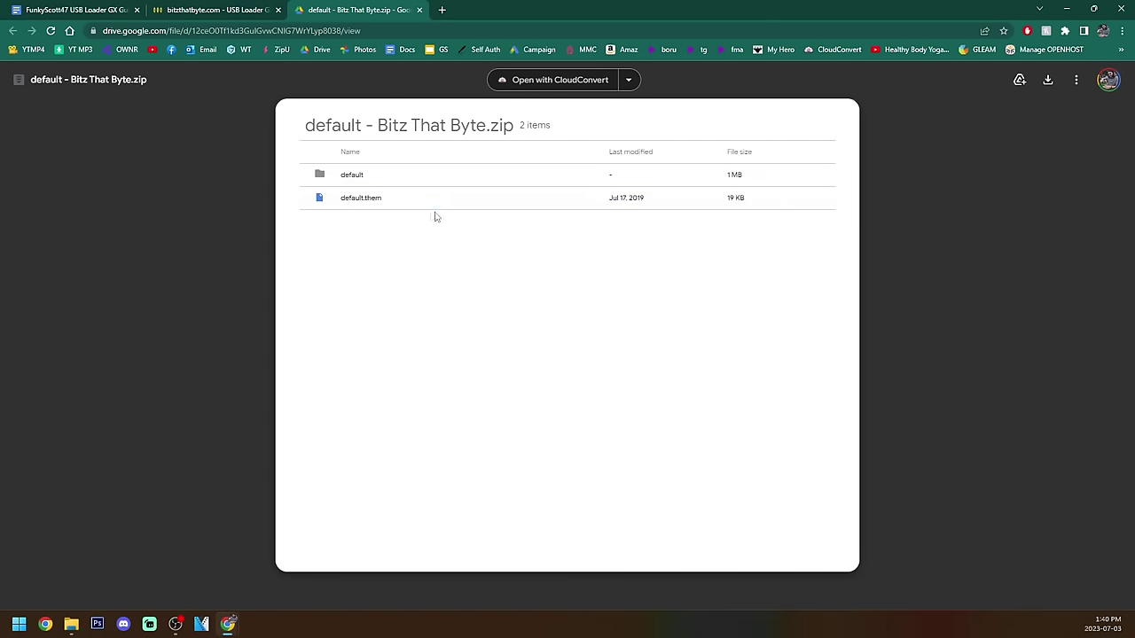
{"action": "left_click", "coordinate": [1048, 81]}
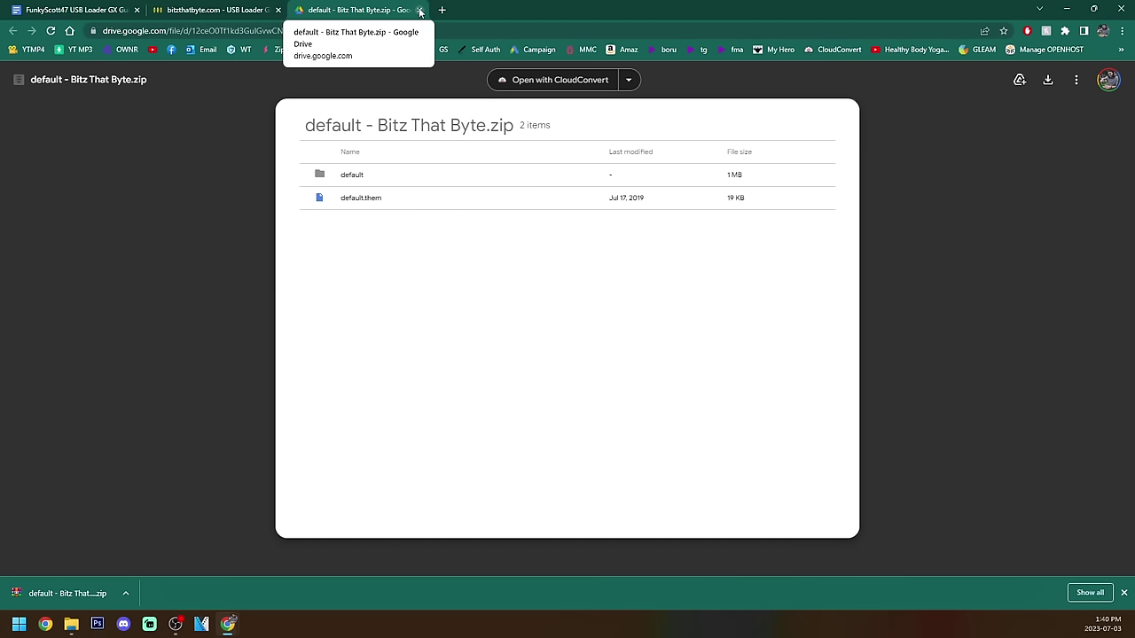
{"action": "left_click", "coordinate": [420, 11]}
Step: Close the themes site, minimise the browser and open the Downloads folder alongside the USB drive window
{"action": "scroll", "coordinate": [947, 395], "scroll_direction": "up", "scroll_amount": 6}
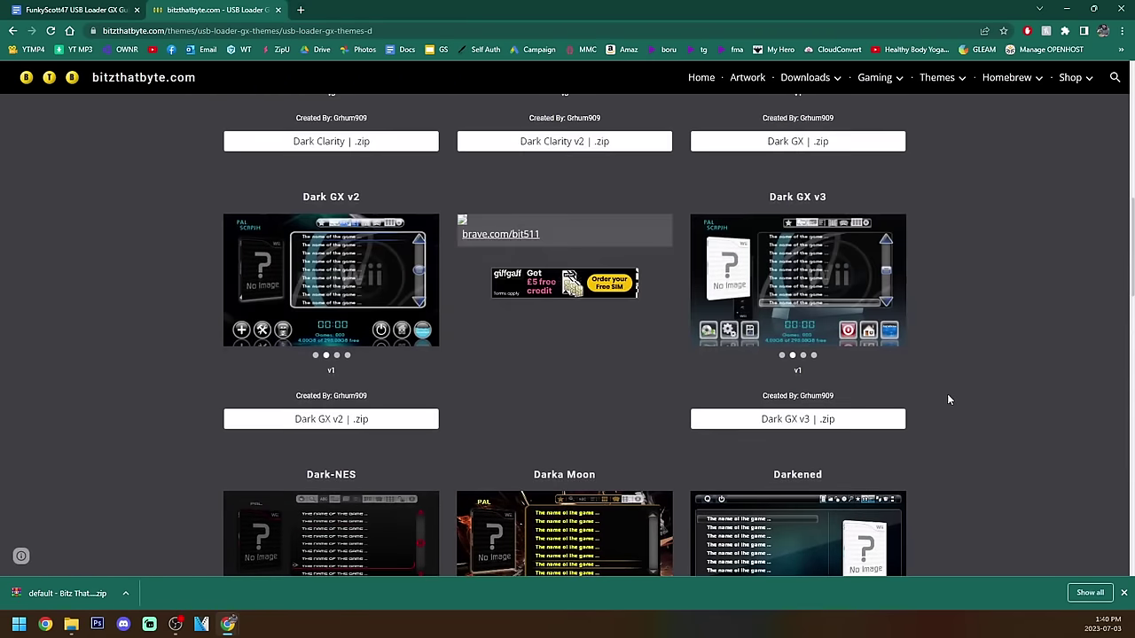
{"action": "scroll", "coordinate": [947, 399], "scroll_direction": "up", "scroll_amount": 5}
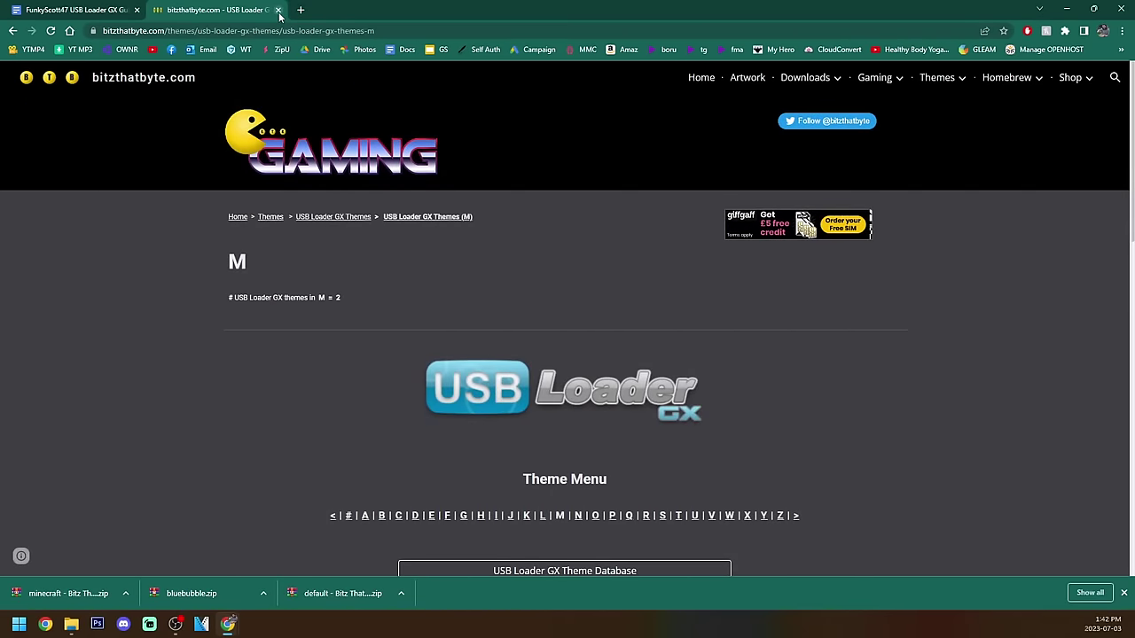
{"action": "left_click", "coordinate": [278, 10]}
{"action": "left_click", "coordinate": [1067, 9]}
{"action": "mouse_move", "coordinate": [931, 67]}
{"action": "left_mouse_down"}
{"action": "mouse_move", "coordinate": [712, 40]}
{"action": "mouse_move", "coordinate": [923, 54]}
{"action": "left_mouse_up"}
{"action": "right_click", "coordinate": [71, 624]}
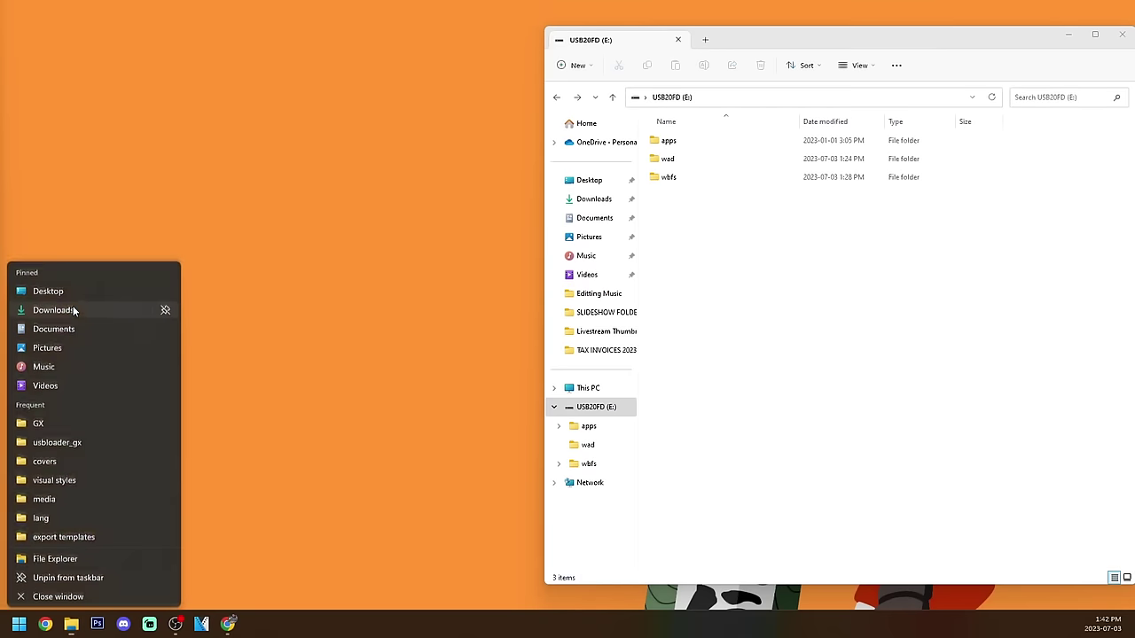
{"action": "left_click", "coordinate": [73, 306]}
Step: Create a folder named theme in apps\usbloader_gx on the USB drive
{"action": "left_click", "coordinate": [839, 235]}
{"action": "left_click", "coordinate": [702, 142]}
{"action": "double_click", "coordinate": [702, 142]}
{"action": "double_click", "coordinate": [701, 178]}
{"action": "right_click", "coordinate": [741, 292]}
{"action": "mouse_move", "coordinate": [786, 378]}
{"action": "left_click", "coordinate": [913, 347]}
{"action": "type", "text": "the"}
{"action": "key", "text": "Return"}
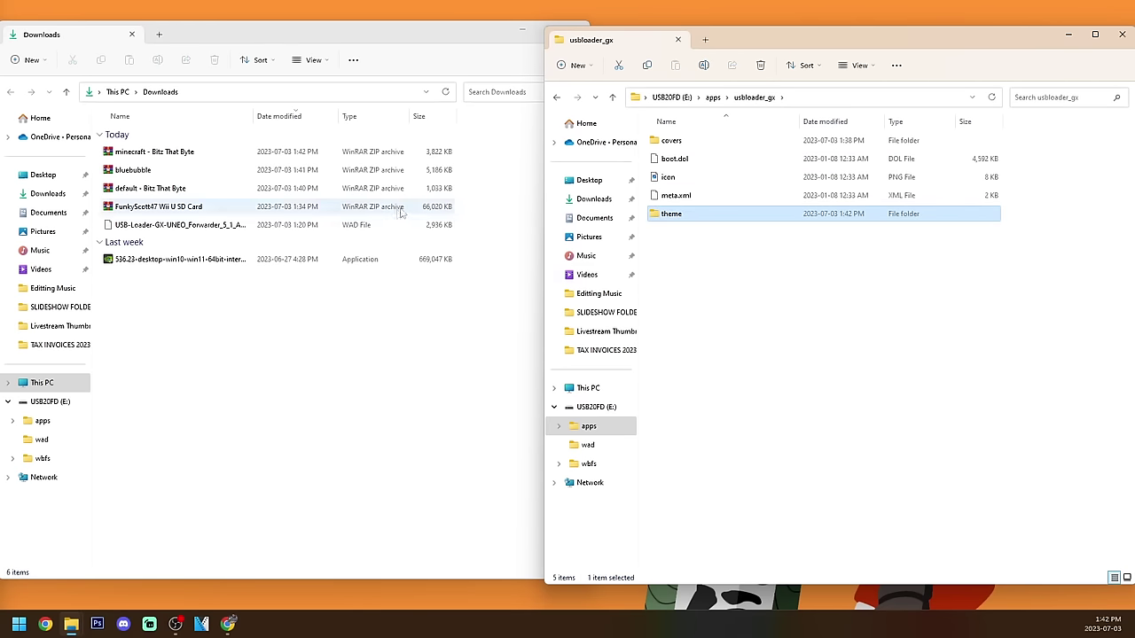
Step: Extract the Minecraft folder and Minecraft.them from the minecraft - Bitz That Byte archive into the theme folder
{"action": "double_click", "coordinate": [712, 216]}
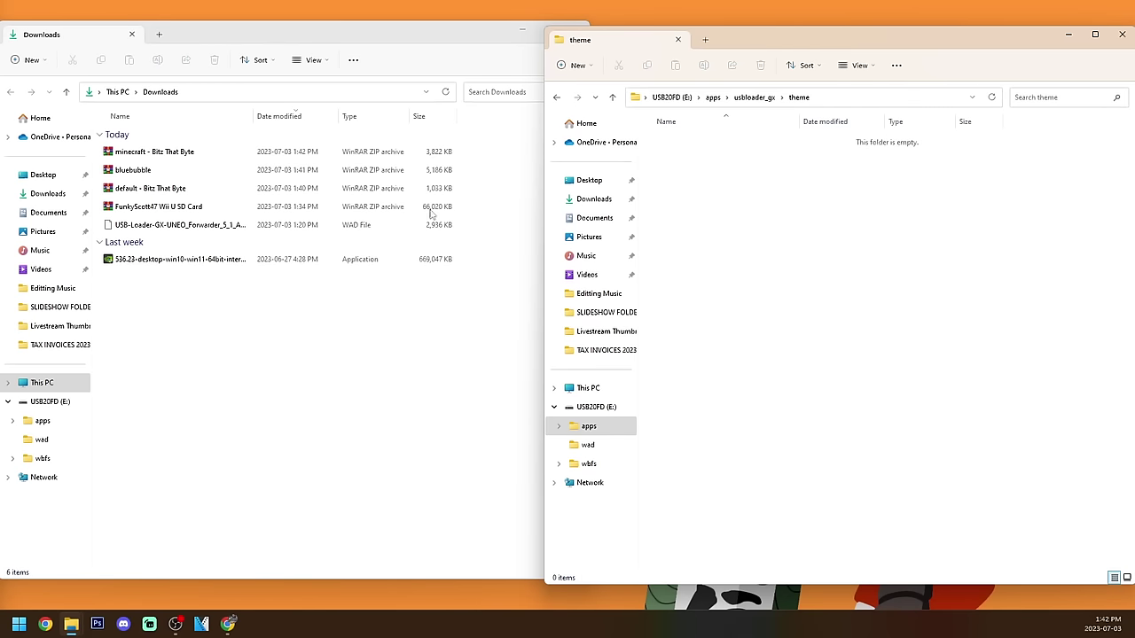
{"action": "double_click", "coordinate": [162, 154]}
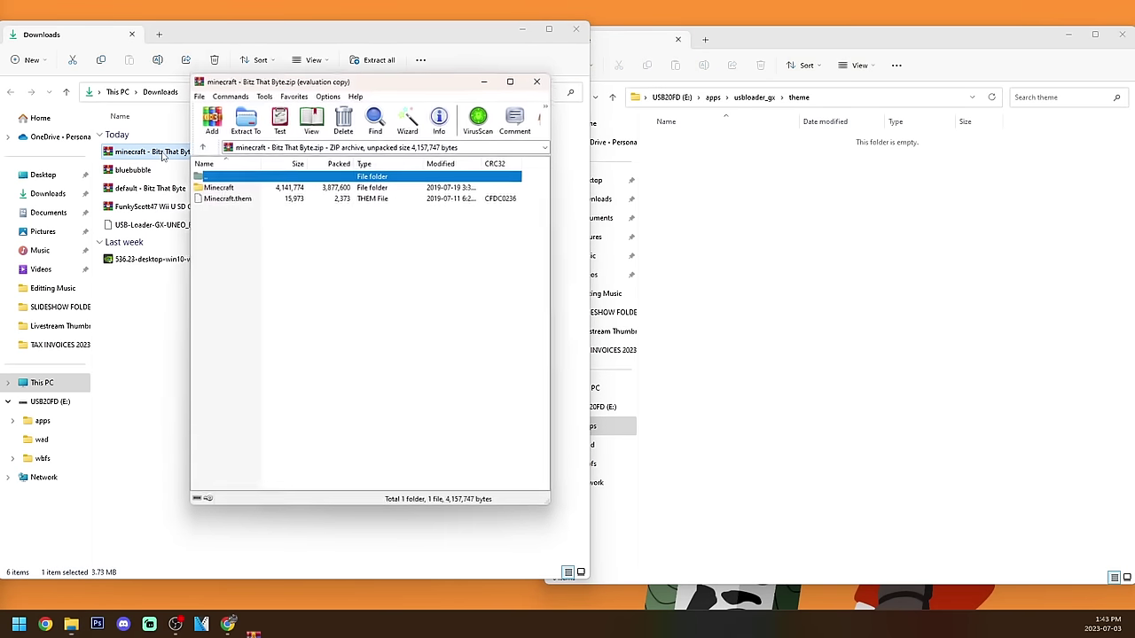
{"action": "key", "text": "ctrl+a"}
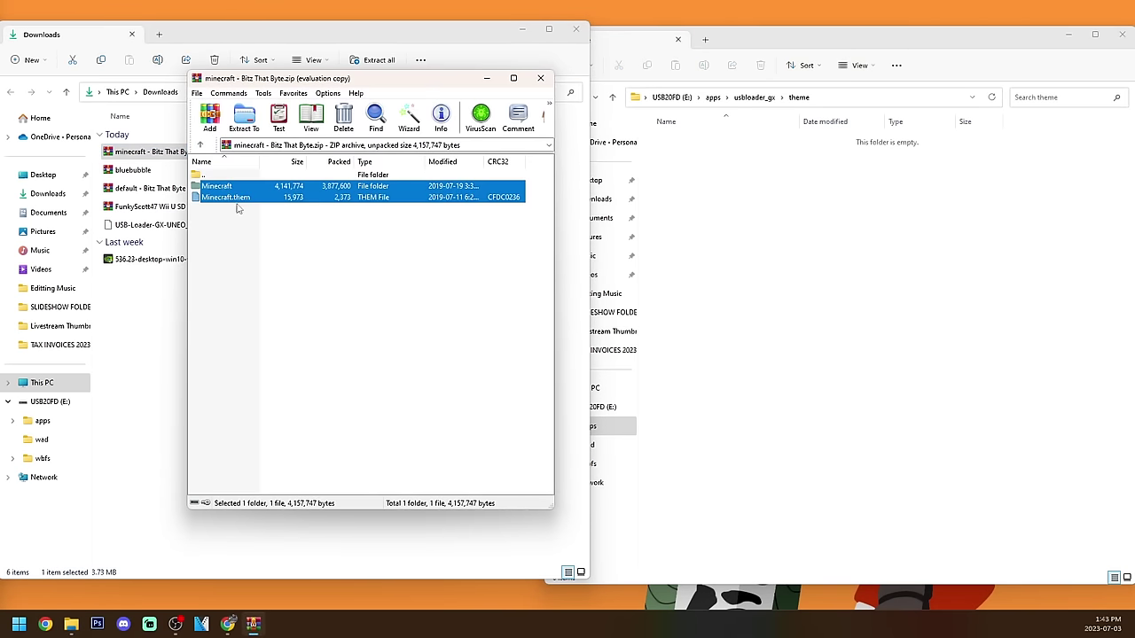
{"action": "left_click_drag", "start_coordinate": [229, 189], "coordinate": [754, 208]}
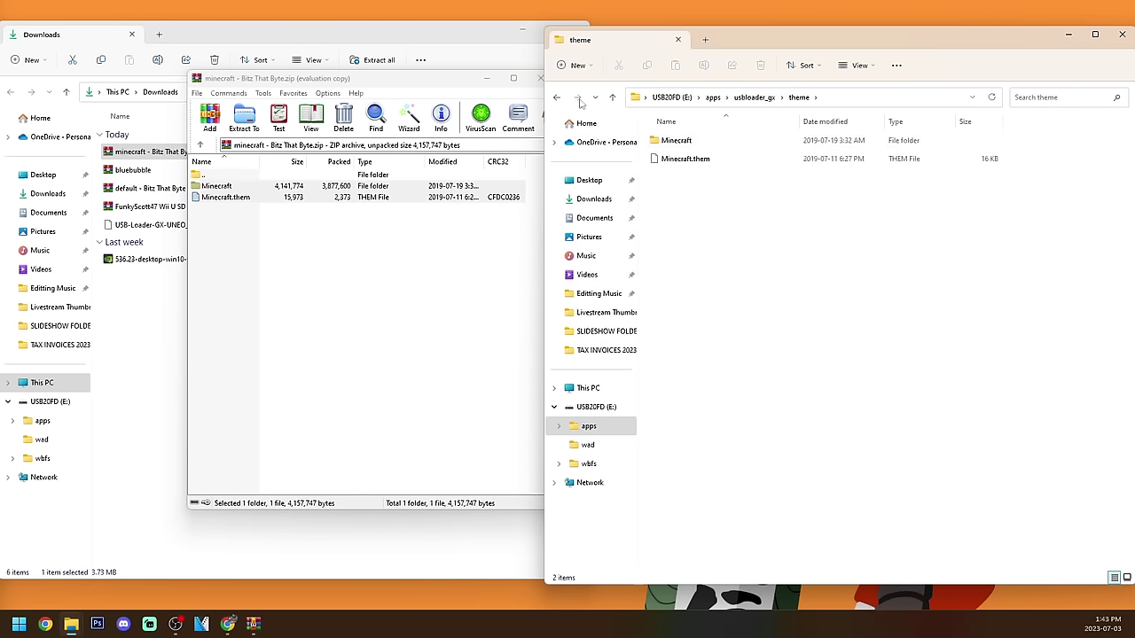
{"action": "left_click", "coordinate": [540, 78]}
{"action": "left_click", "coordinate": [245, 345]}
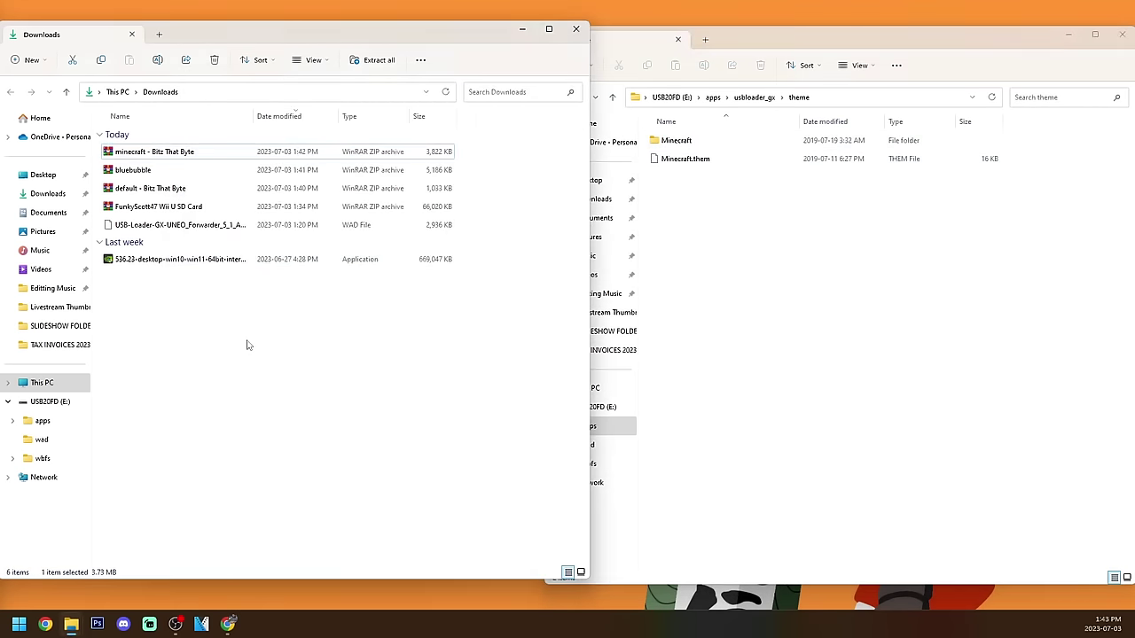
Step: Extract the contents of the bluebubble and default theme archives into the theme folder on the USB drive
{"action": "double_click", "coordinate": [166, 176]}
{"action": "left_click_drag", "start_coordinate": [243, 228], "coordinate": [709, 236]}
{"action": "key", "text": "Escape"}
Step: Delete the minecraft, bluebubble and default theme archives from Downloads and close that window
{"action": "left_click_drag", "start_coordinate": [93, 195], "coordinate": [168, 153]}
{"action": "right_click", "coordinate": [171, 154]}
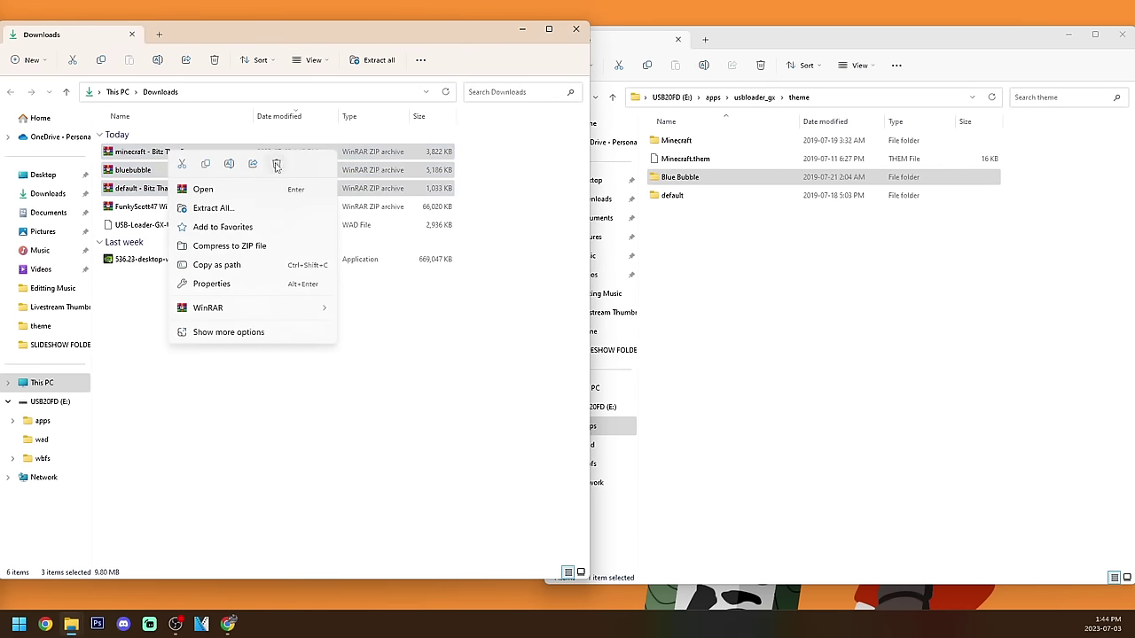
{"action": "left_click", "coordinate": [277, 167]}
{"action": "left_click", "coordinate": [575, 29]}
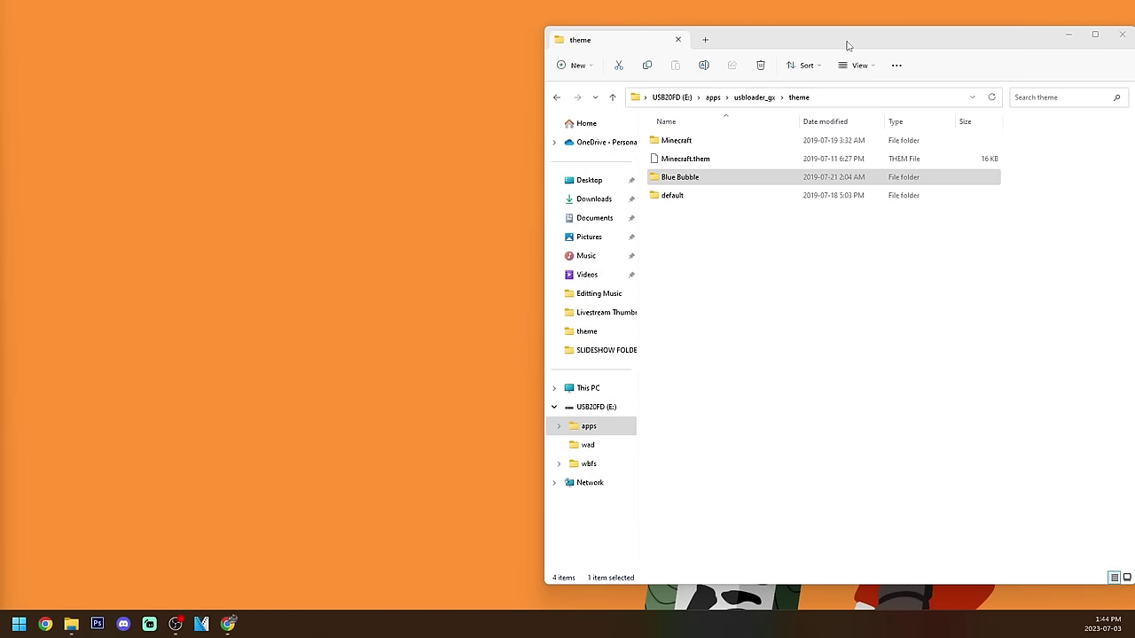
Step: Centre the theme folder window and review the theme folders and .them files in it
{"action": "left_click_drag", "start_coordinate": [846, 45], "coordinate": [590, 65]}
{"action": "left_click", "coordinate": [300, 117]}
{"action": "left_click", "coordinate": [321, 122]}
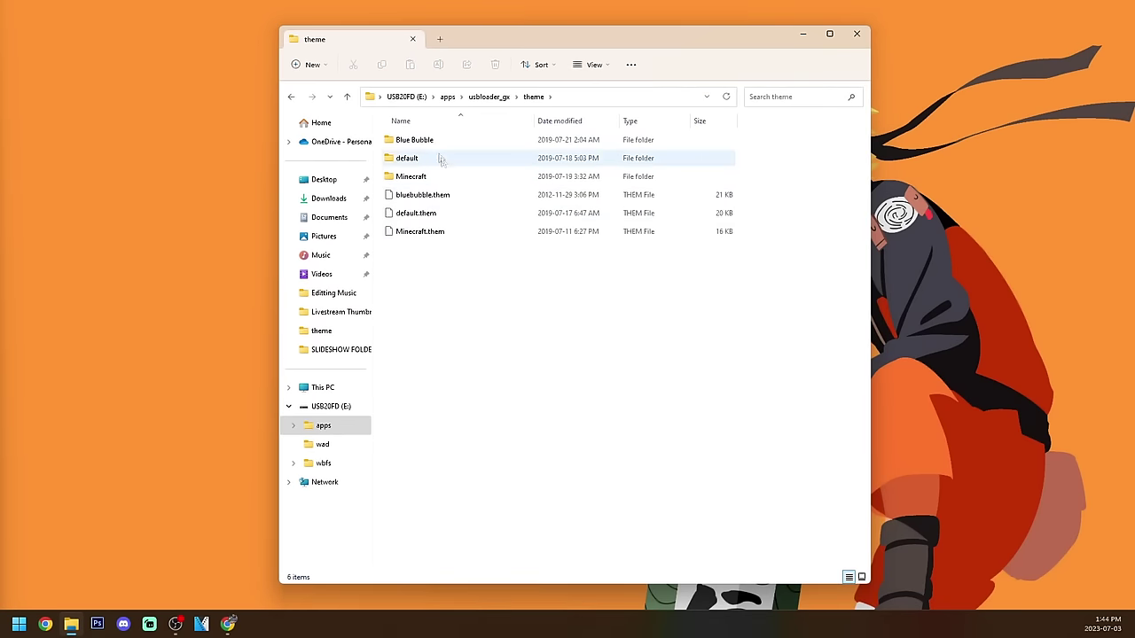
{"action": "left_click", "coordinate": [431, 144]}
{"action": "left_click", "coordinate": [430, 161]}
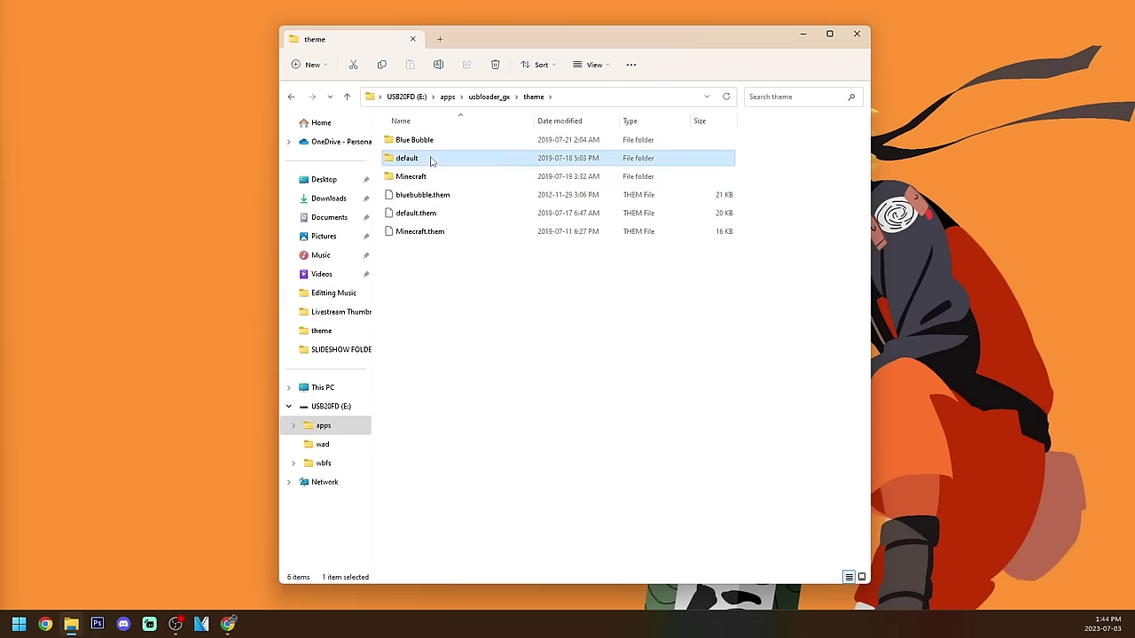
{"action": "left_click", "coordinate": [431, 176]}
{"action": "left_click", "coordinate": [438, 273]}
{"action": "left_click_drag", "start_coordinate": [434, 253], "coordinate": [426, 197]}
{"action": "left_click", "coordinate": [502, 308]}
Step: Return to the root of the USB drive and check the apps, wad and wbfs folders
{"action": "left_click", "coordinate": [291, 97]}
{"action": "key", "text": "alt+Left"}
{"action": "key", "text": "alt+Left"}
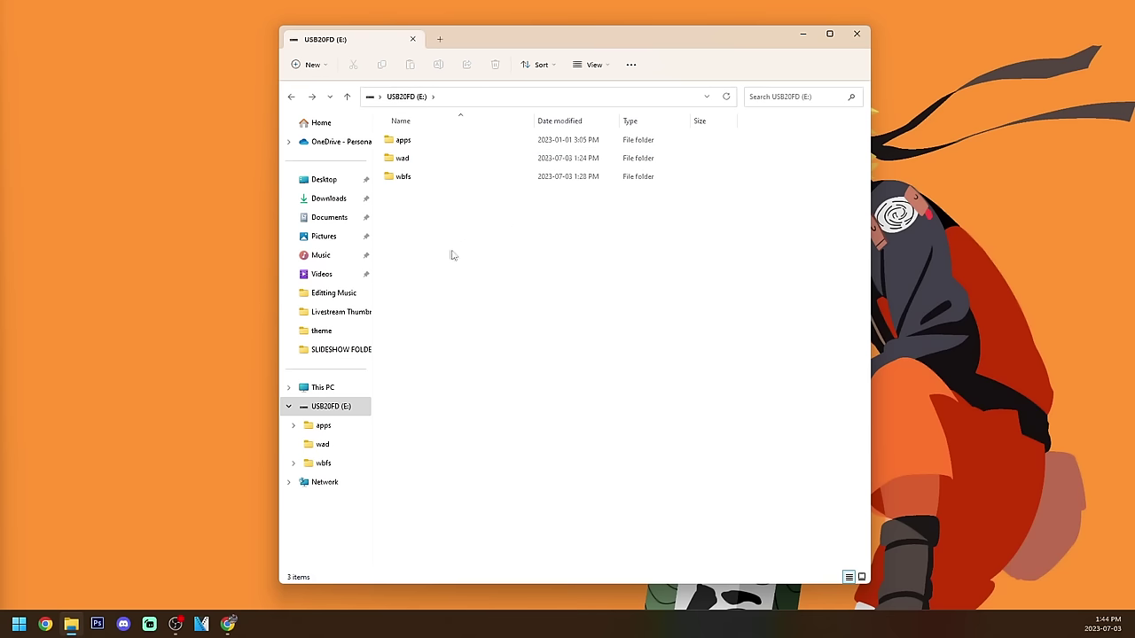
{"action": "left_click_drag", "start_coordinate": [434, 222], "coordinate": [428, 140]}
{"action": "left_click", "coordinate": [454, 219]}
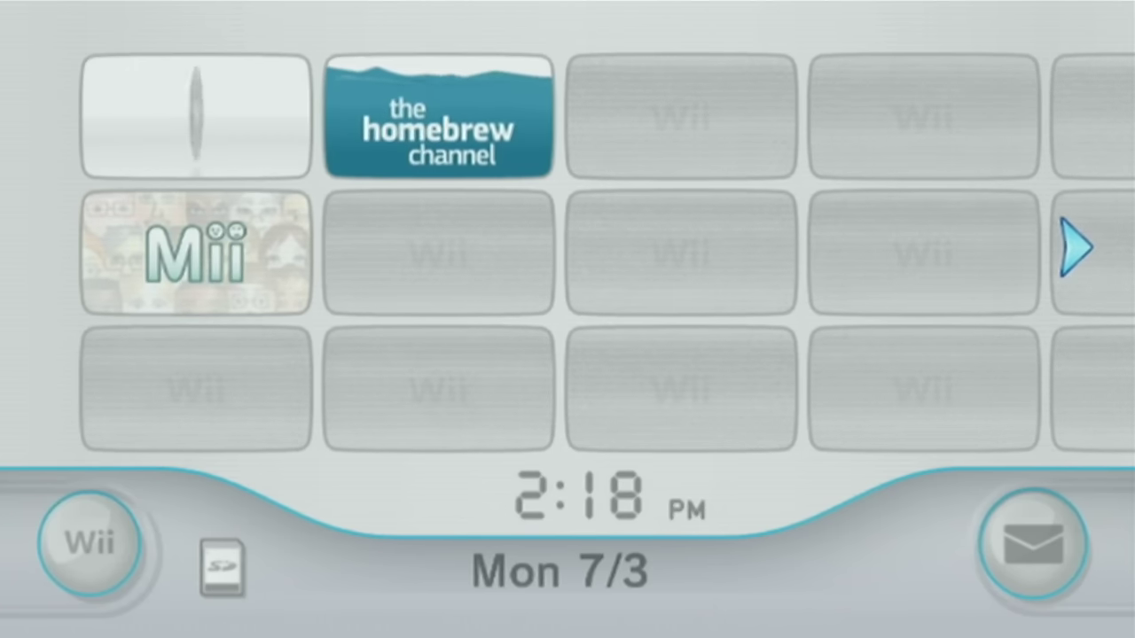
Step: Switch to the Wii and open the Homebrew Channel
{"action": "left_click", "coordinate": [486, 89]}
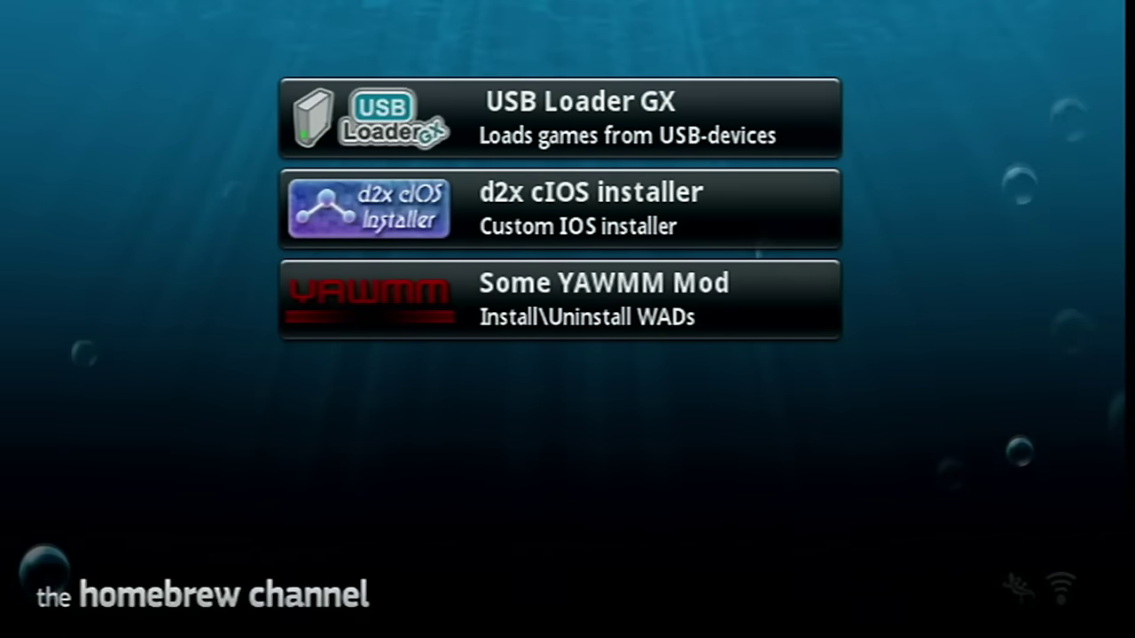
{"action": "key", "text": "1"}
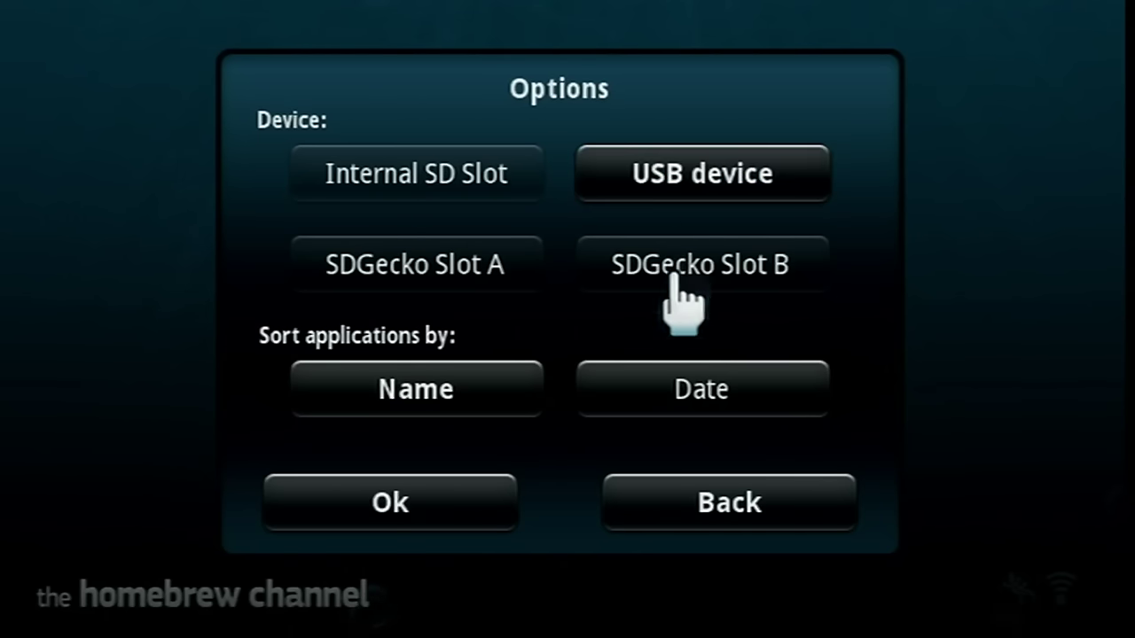
{"action": "left_click", "coordinate": [726, 496]}
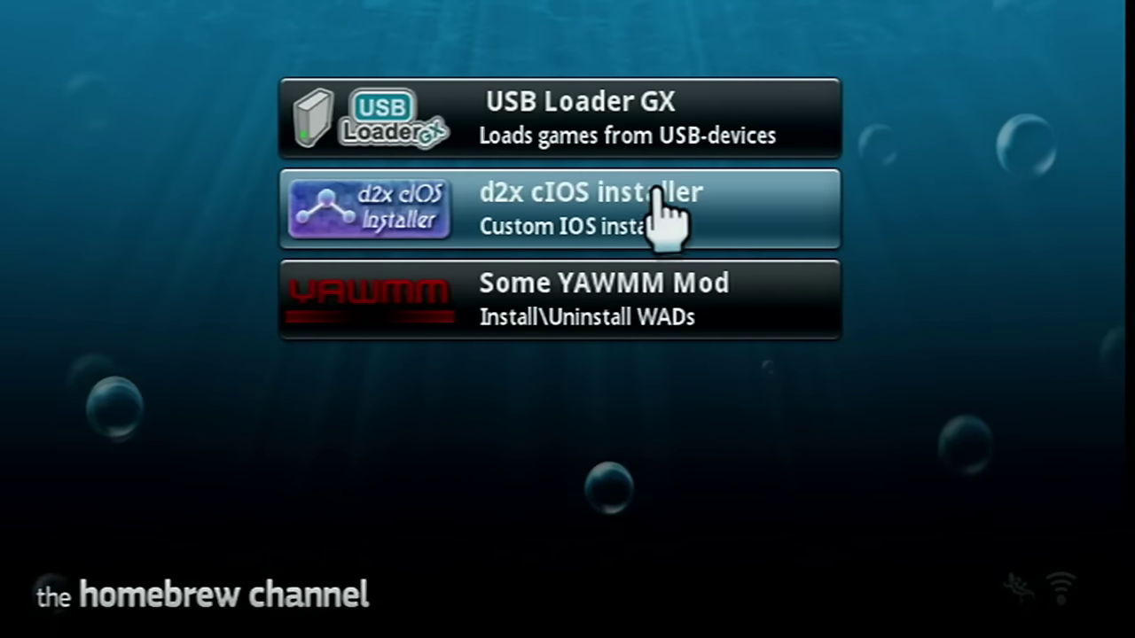
{"action": "left_click", "coordinate": [585, 209]}
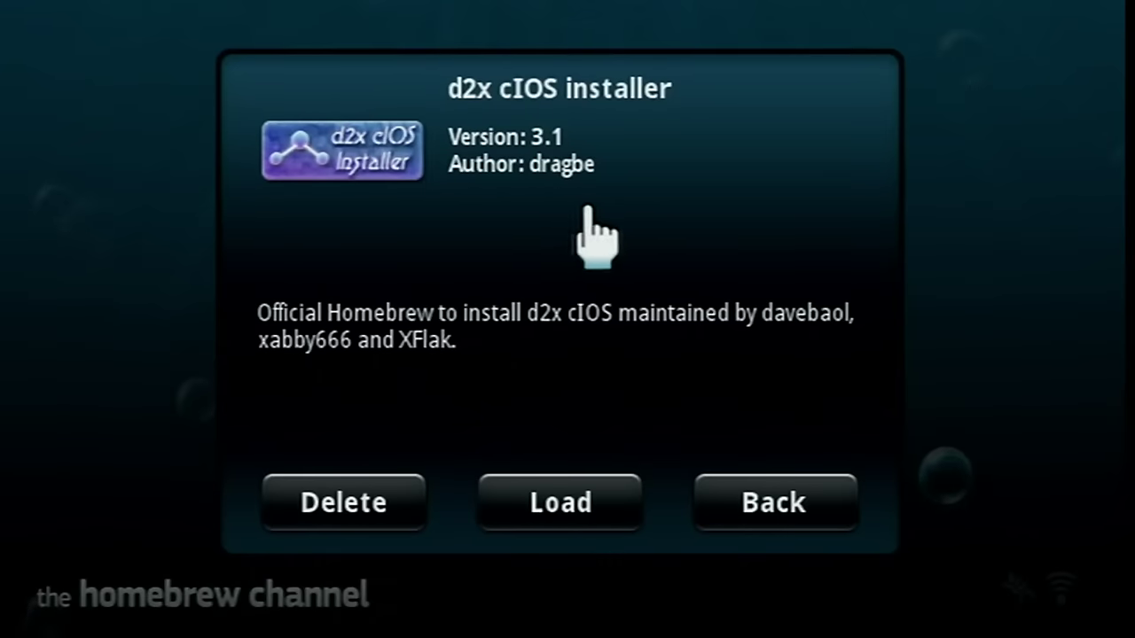
{"action": "left_click", "coordinate": [618, 499]}
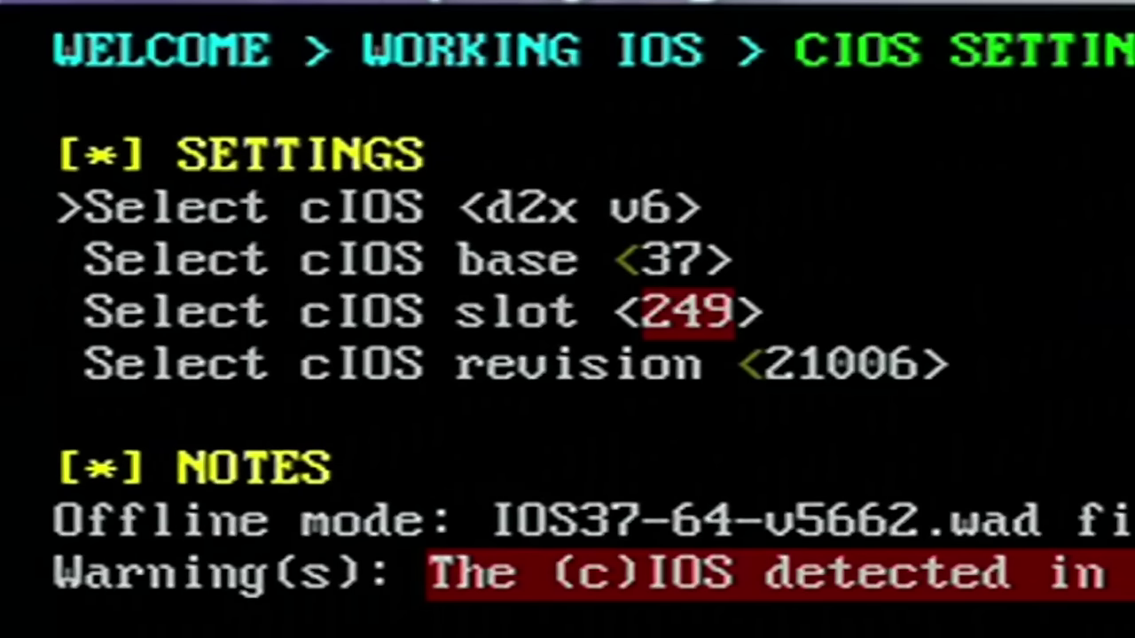
Step: Configure the cIOS settings to d2x-v11-beta1 with base 38, slot 248 and revision 65535
{"action": "key", "text": "Left"}
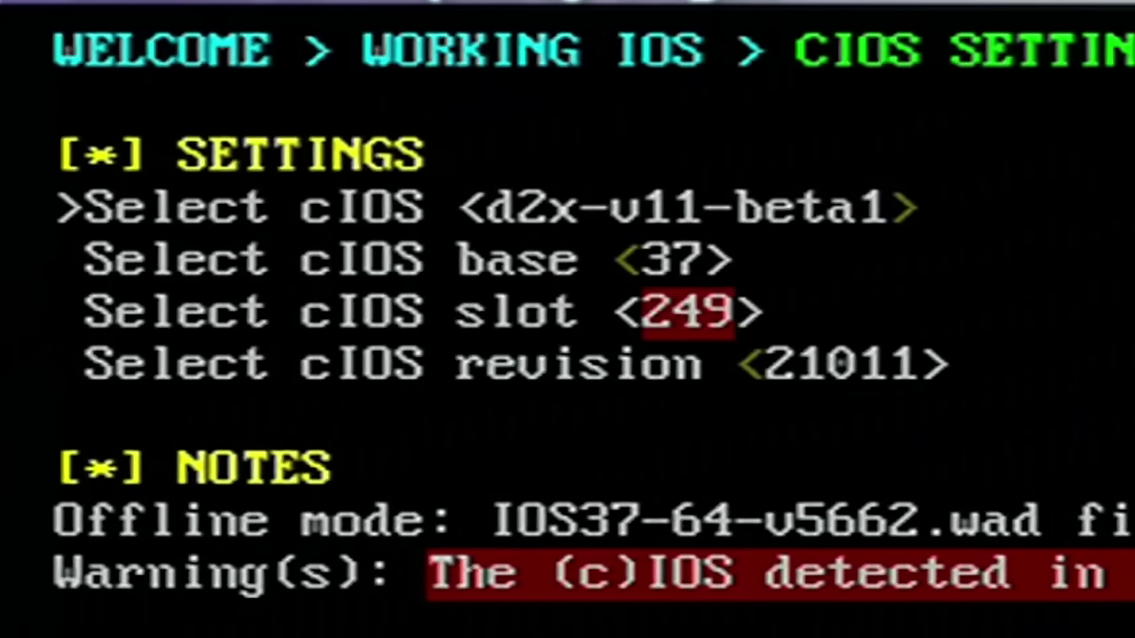
{"action": "key", "text": "Down"}
{"action": "key", "text": "Right"}
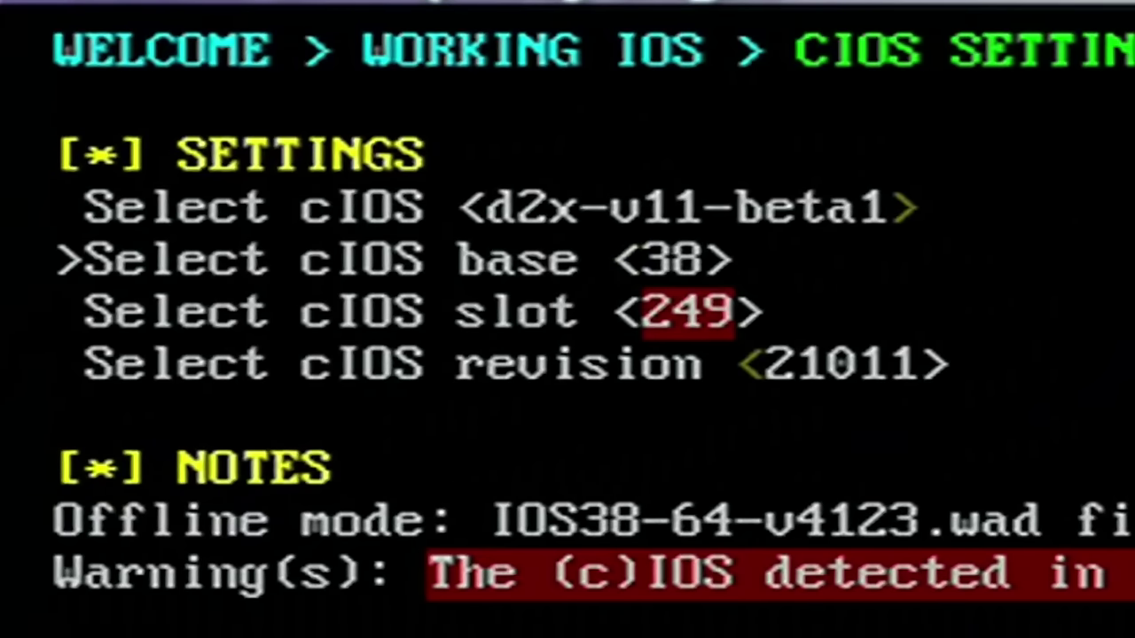
{"action": "key", "text": "Down"}
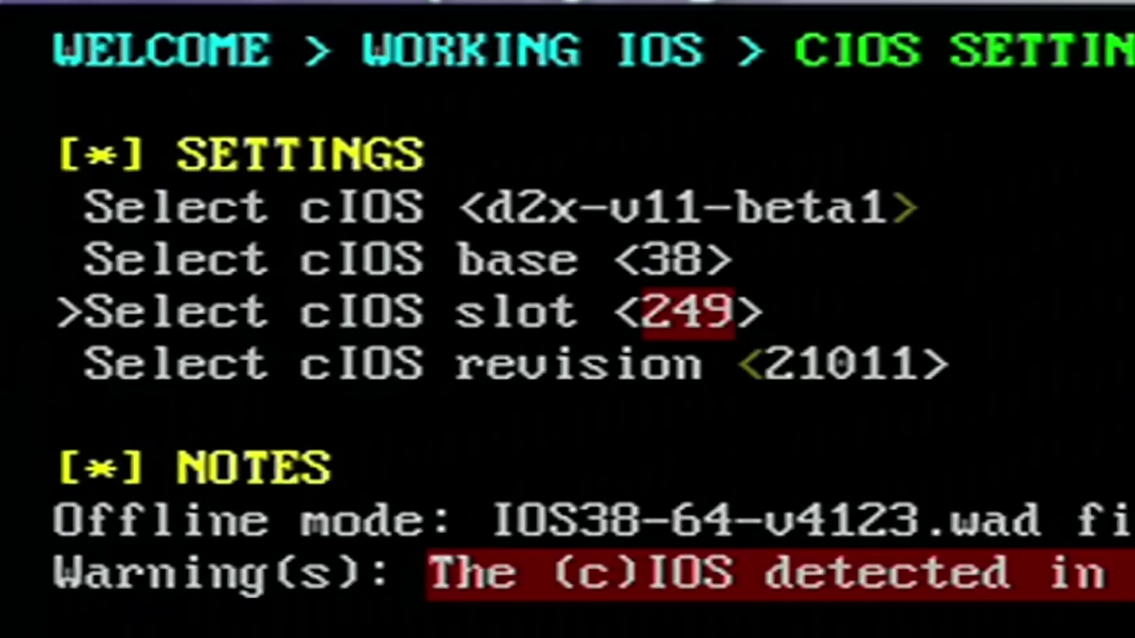
{"action": "key", "text": "Left"}
{"action": "key", "text": "Down"}
{"action": "key", "text": "Right"}
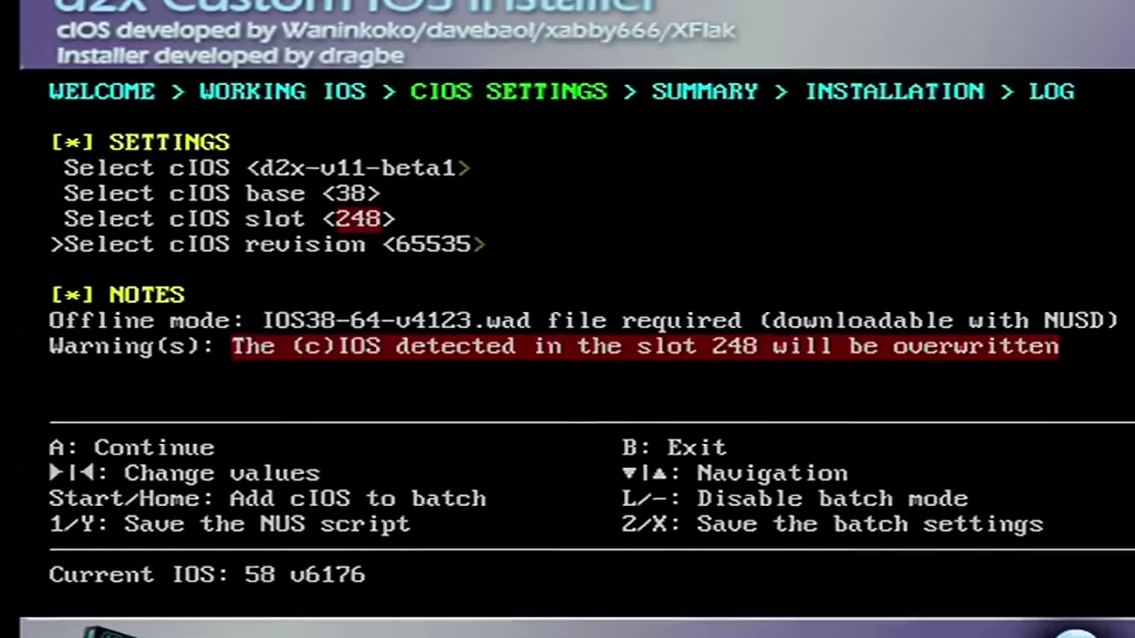
Step: Install the configured cIOS into slot 248 and return to the cIOS settings
{"action": "key", "text": "a"}
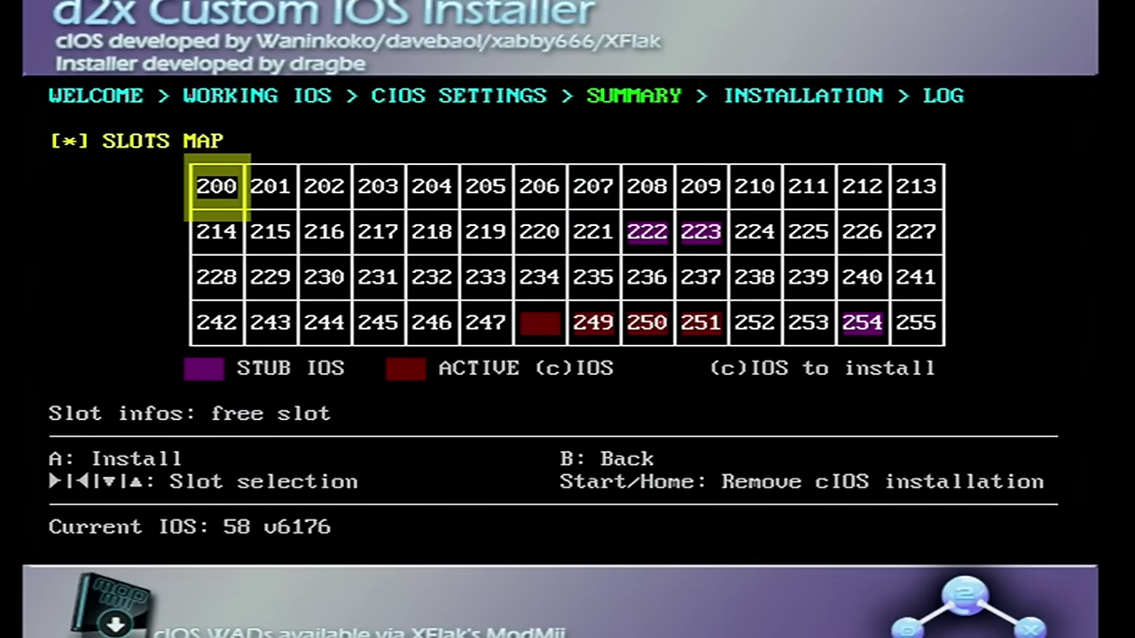
{"action": "key", "text": "a"}
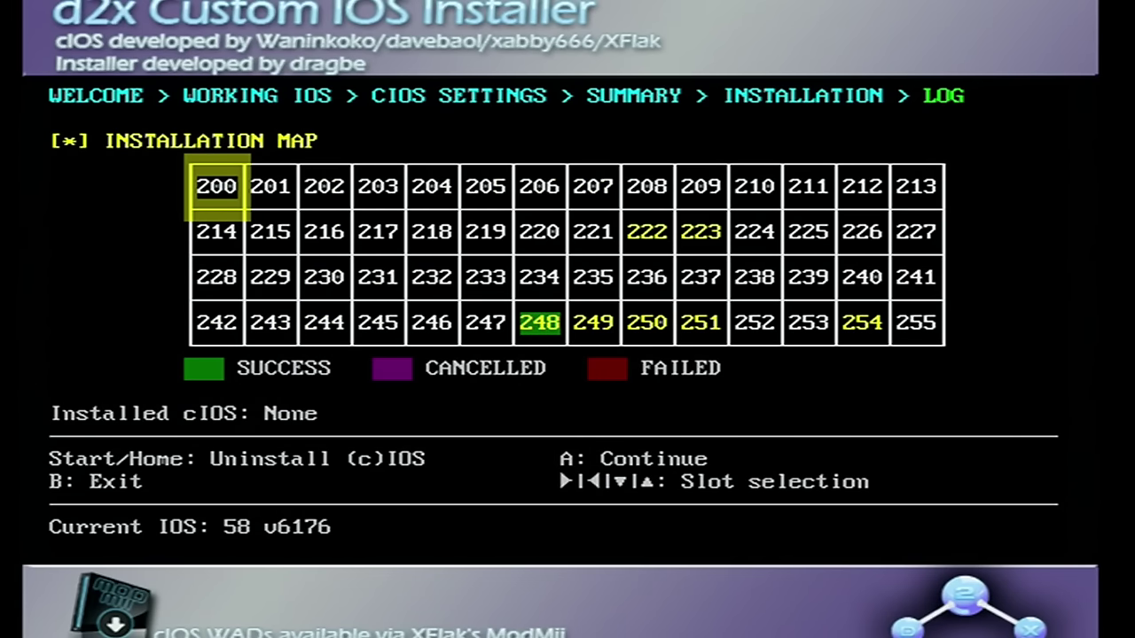
{"action": "key", "text": "a"}
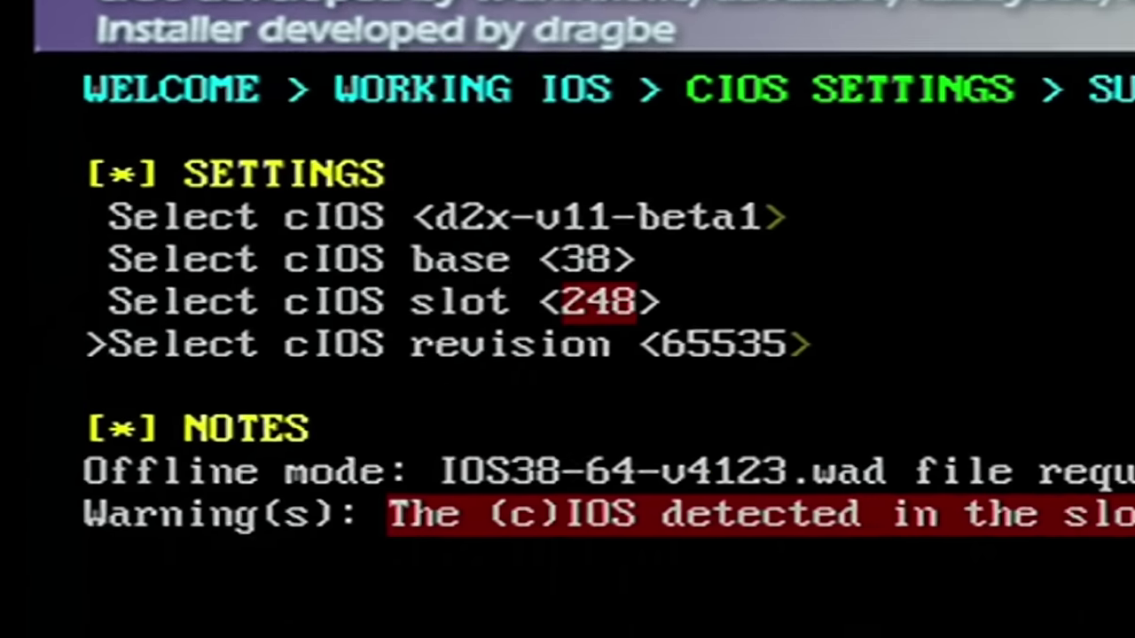
Step: Set the cIOS base to 56 and the slot to 249, install it and continue back to the settings
{"action": "key", "text": "Up"}
{"action": "key", "text": "Up"}
{"action": "key", "text": "Right"}
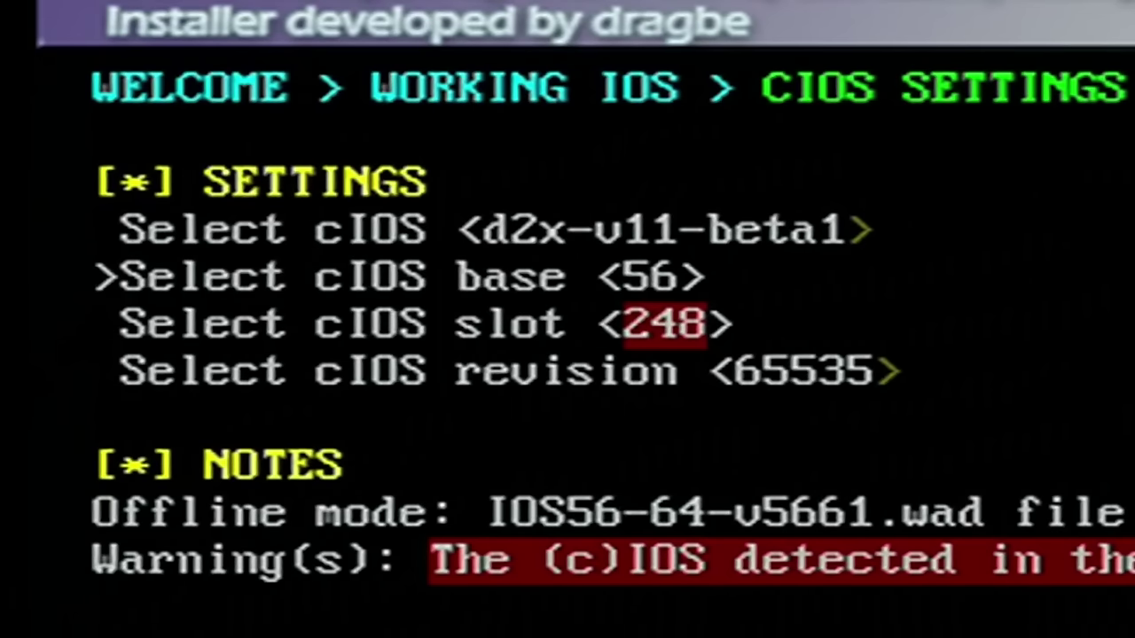
{"action": "key", "text": "Down"}
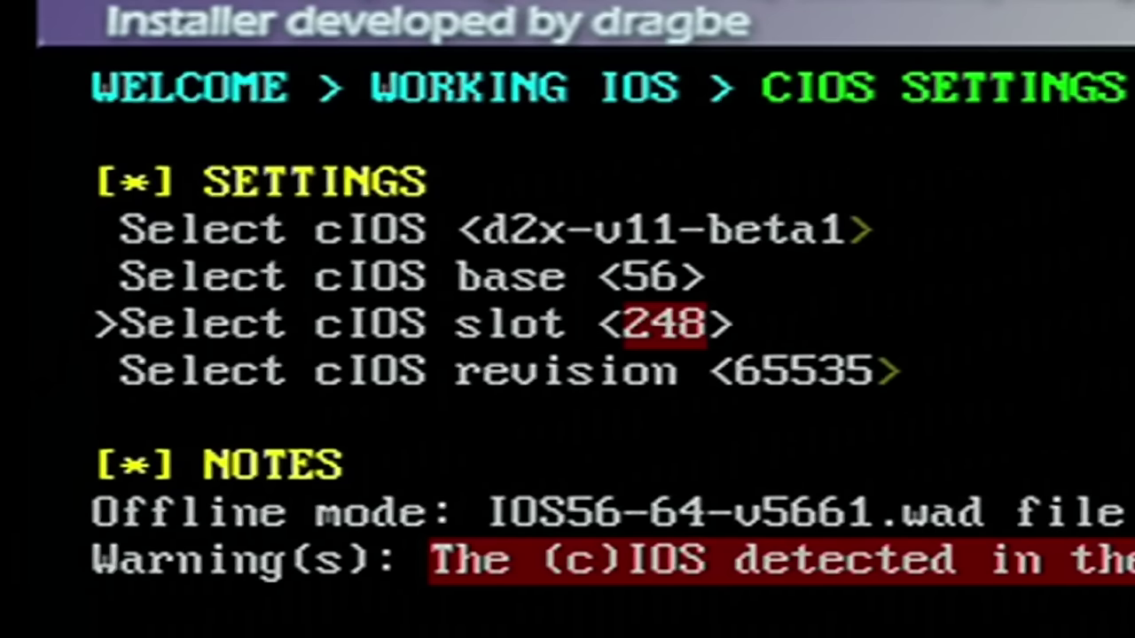
{"action": "key", "text": "Right"}
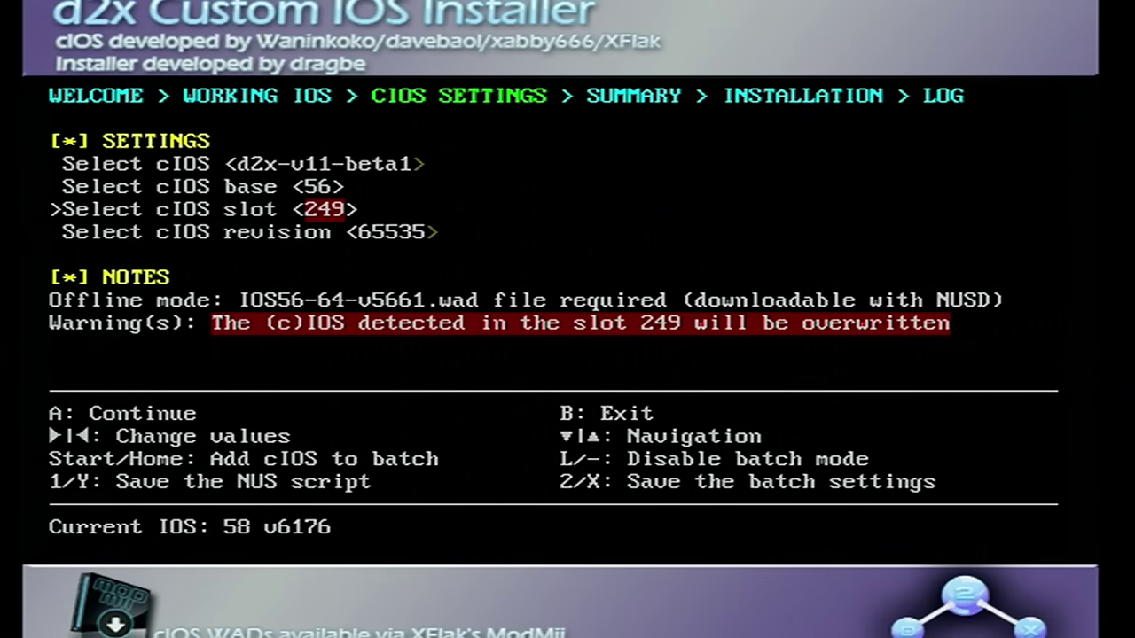
{"action": "key", "text": "Return"}
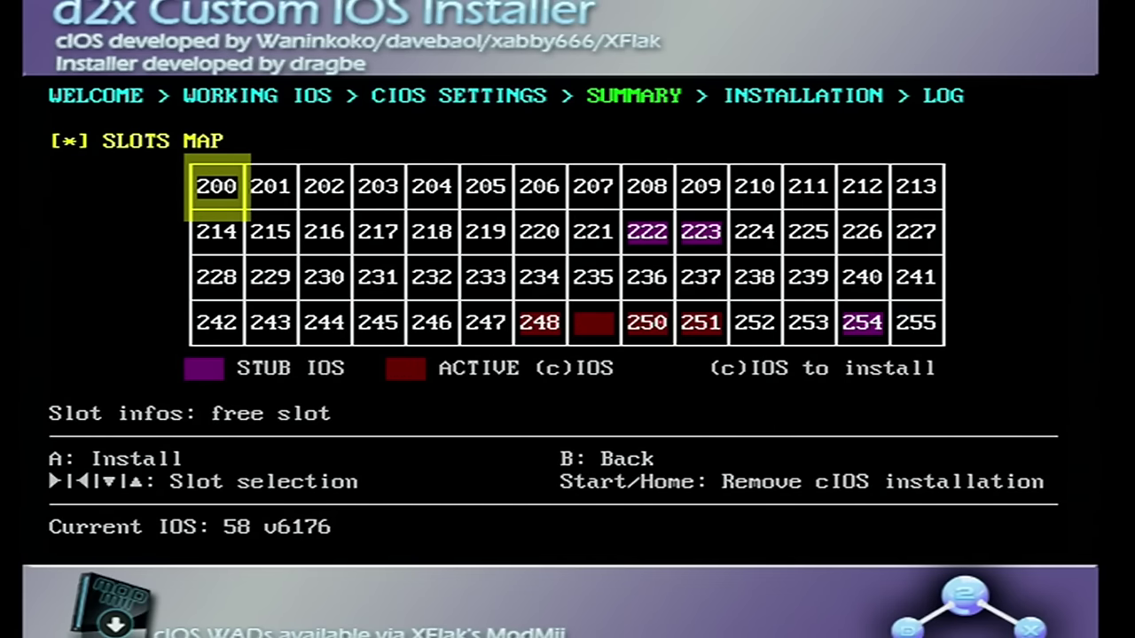
{"action": "key", "text": "Return"}
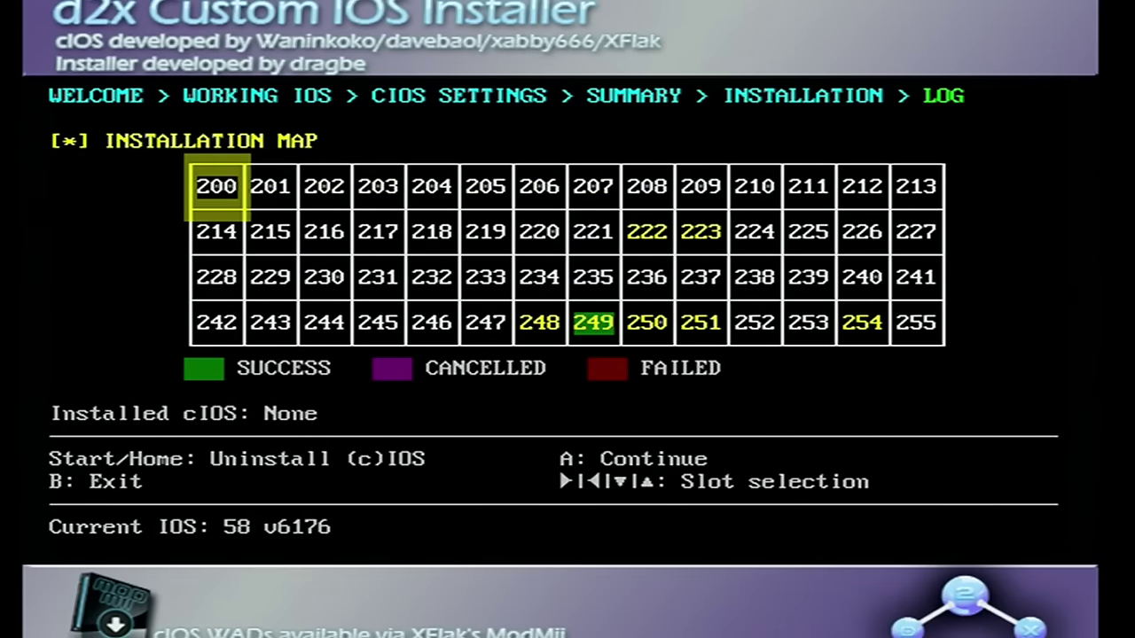
{"action": "key", "text": "Return"}
Step: Install the cIOS with base 57 into slot 250 and return to the settings
{"action": "key", "text": "Up"}
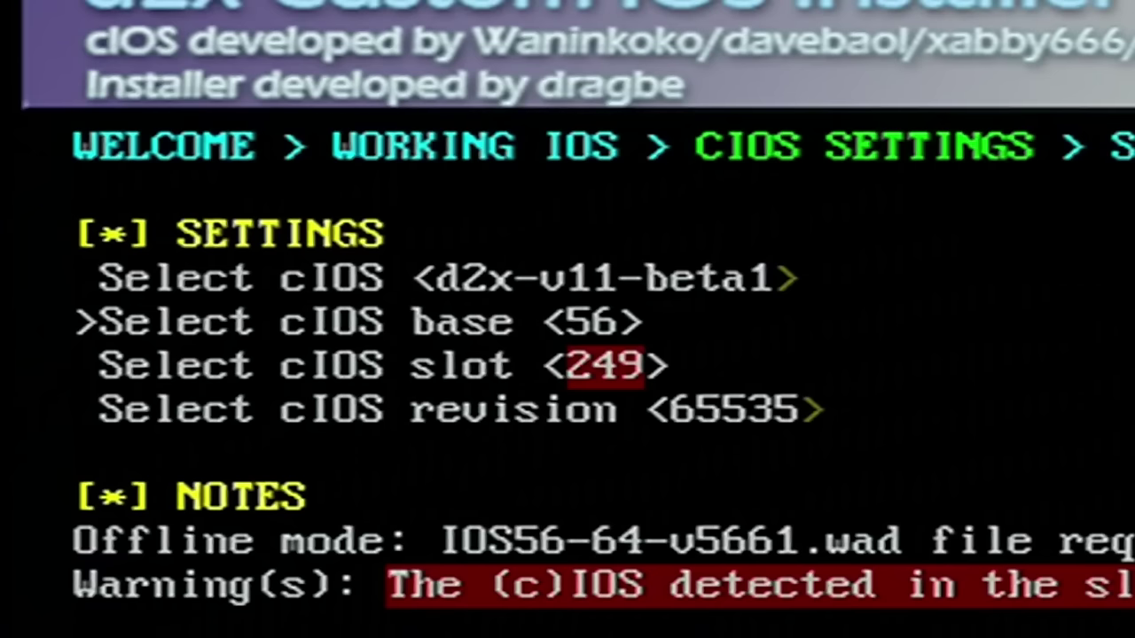
{"action": "key", "text": "Right"}
{"action": "key", "text": "Down"}
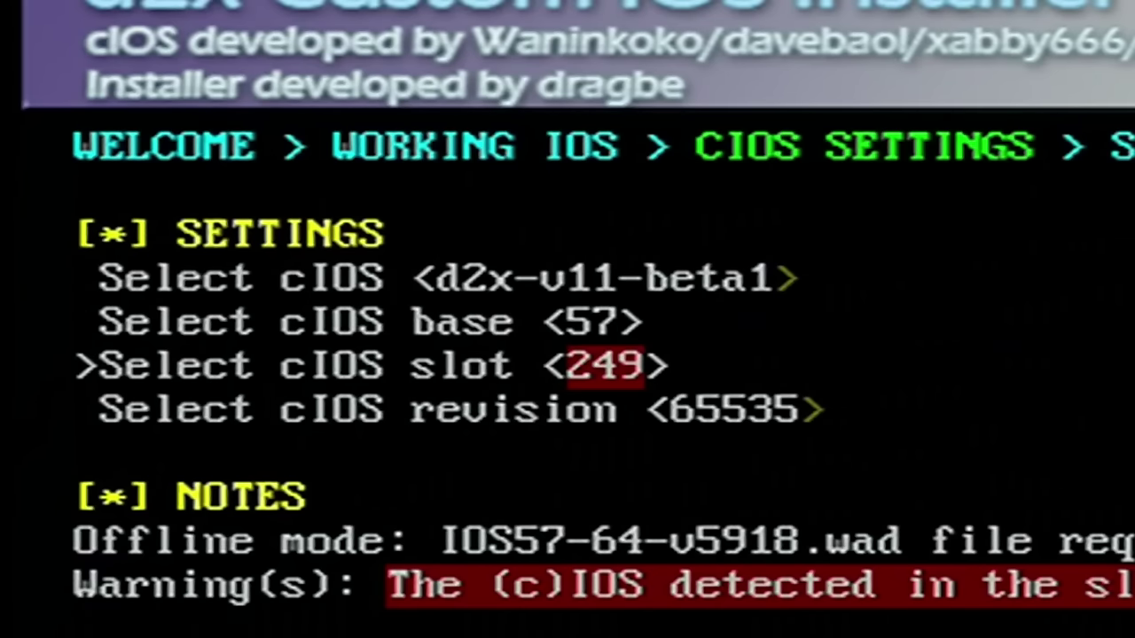
{"action": "key", "text": "Right"}
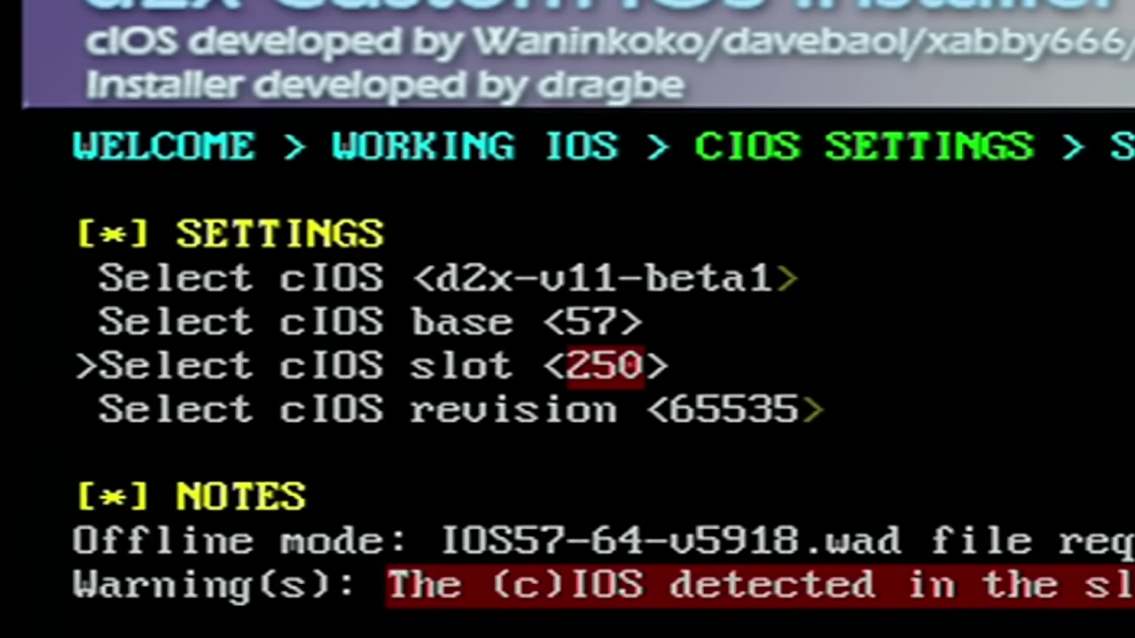
{"action": "key", "text": "Return"}
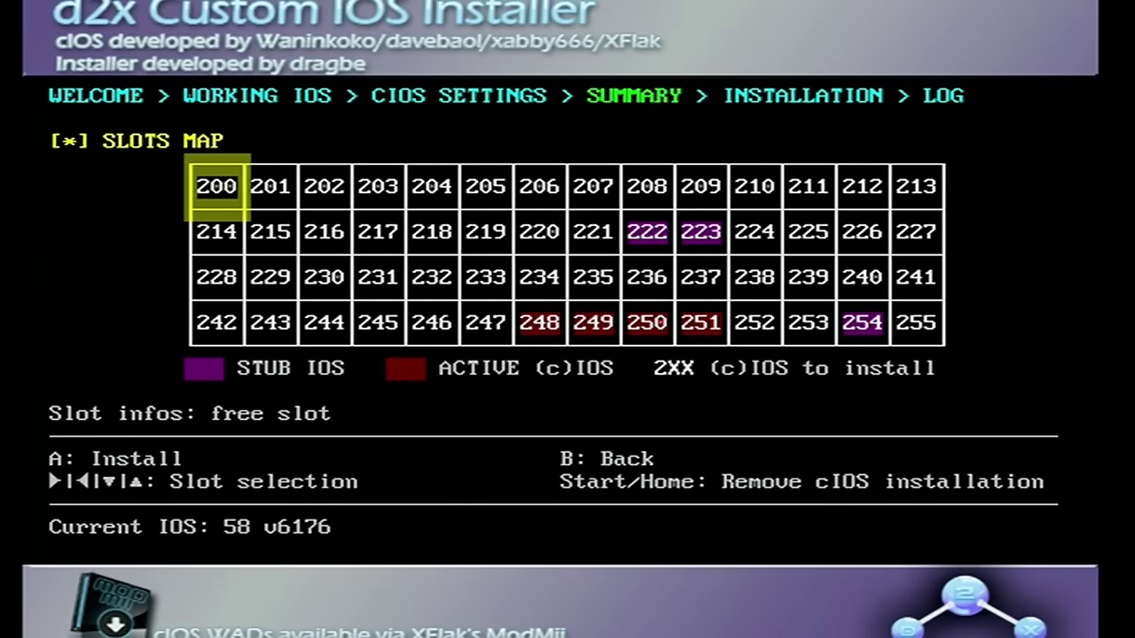
{"action": "key", "text": "Return"}
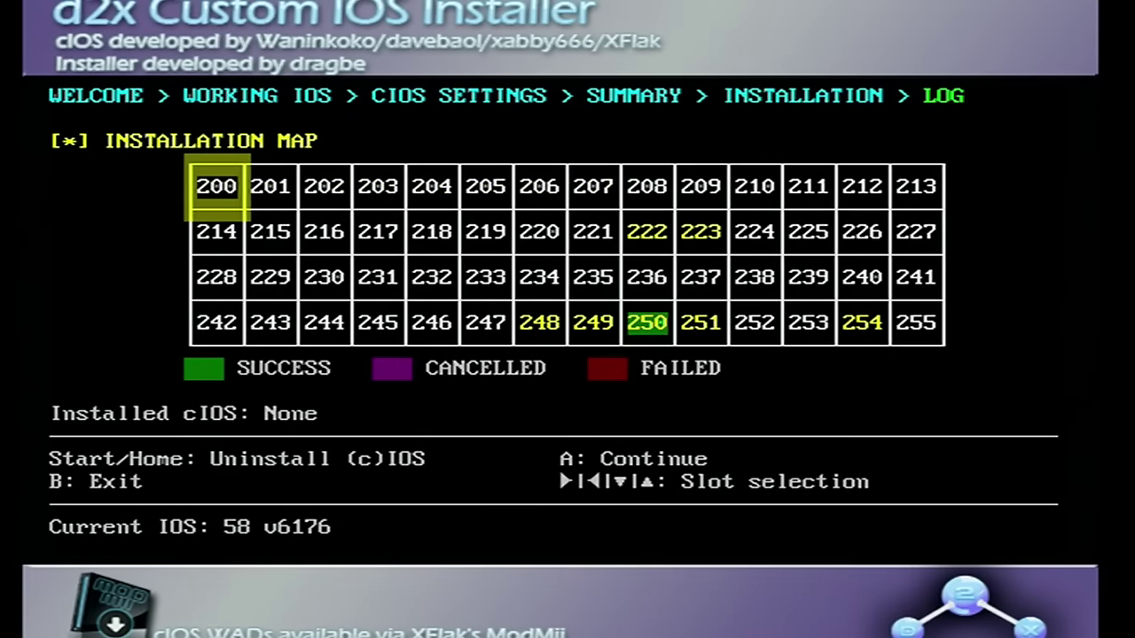
{"action": "key", "text": "Return"}
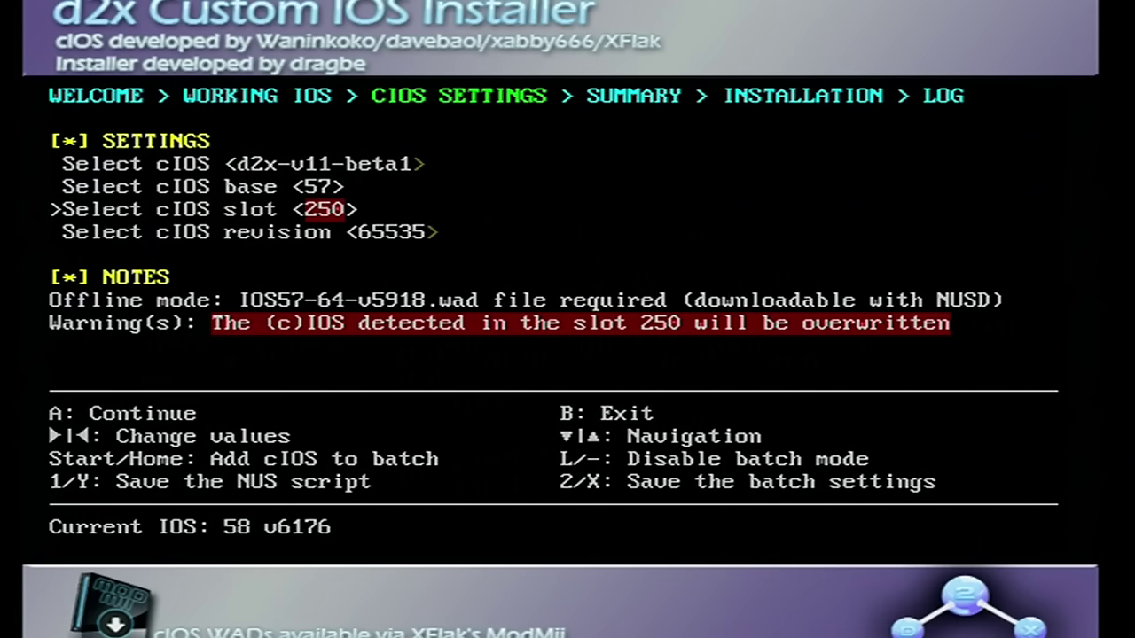
Step: Install the cIOS with base 58 into slot 251, then exit the installer
{"action": "key", "text": "Up"}
{"action": "key", "text": "Right"}
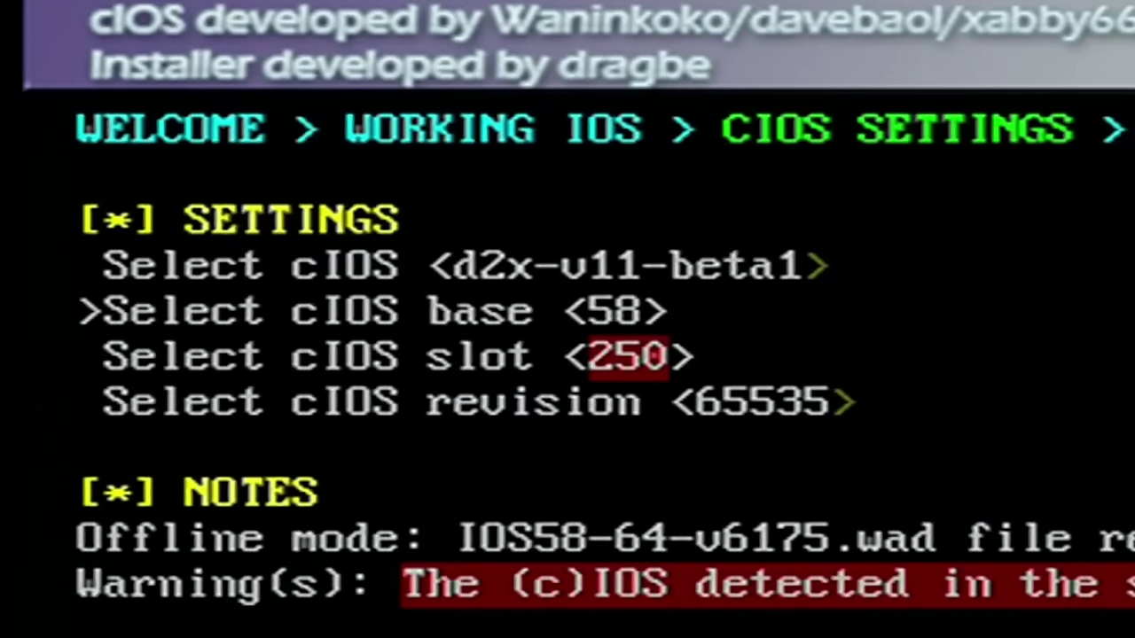
{"action": "key", "text": "Down"}
{"action": "key", "text": "Right"}
{"action": "key", "text": "Return"}
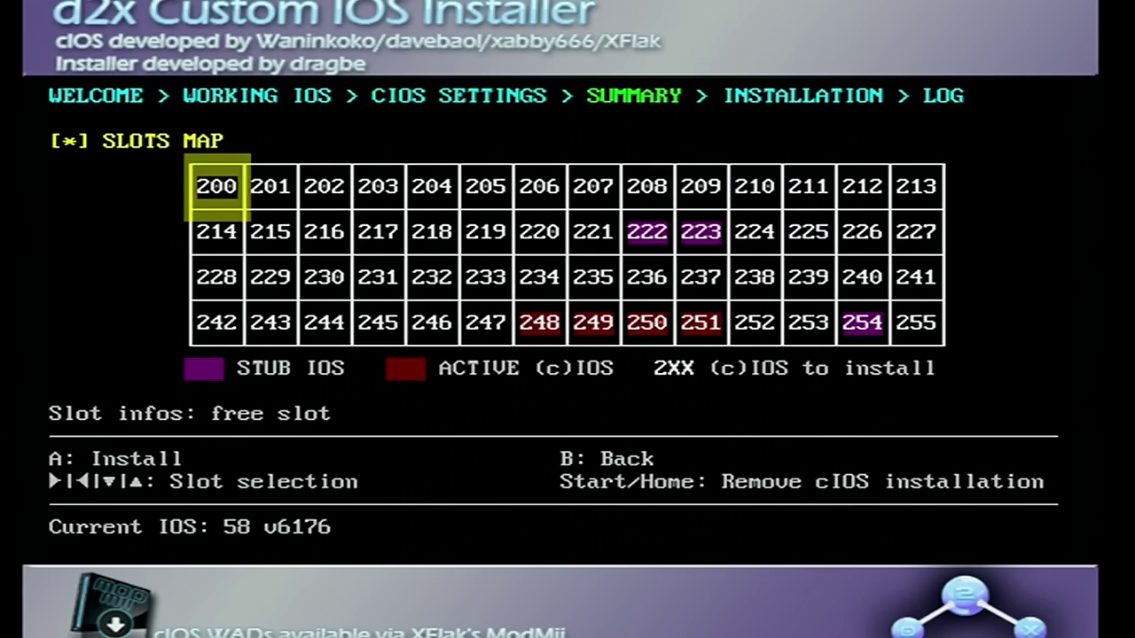
{"action": "key", "text": "Return"}
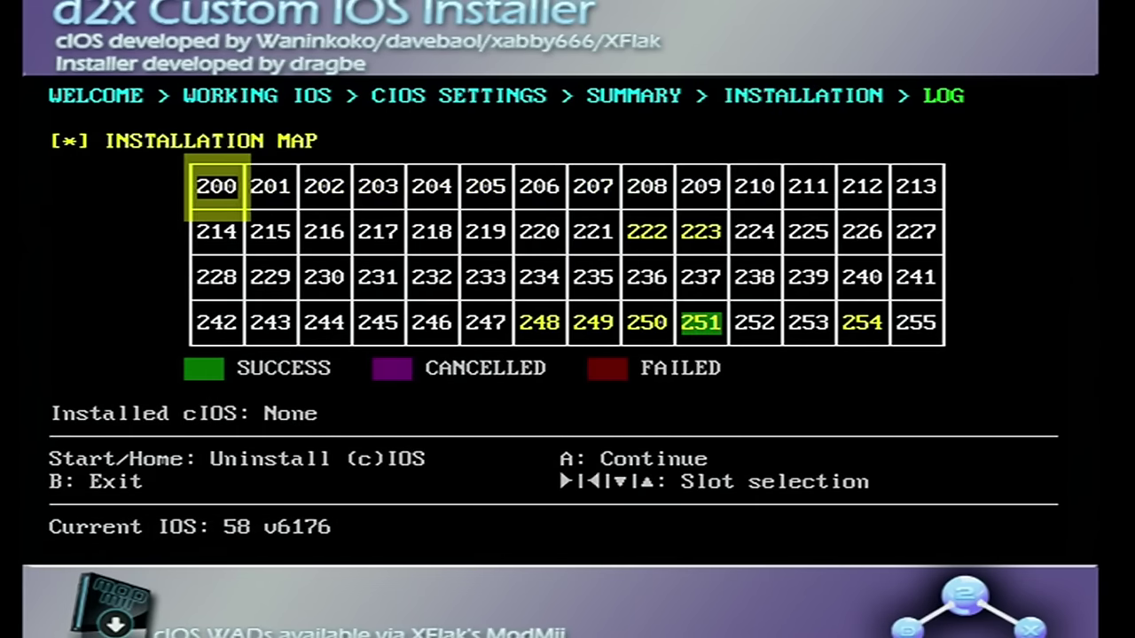
{"action": "key", "text": "Return"}
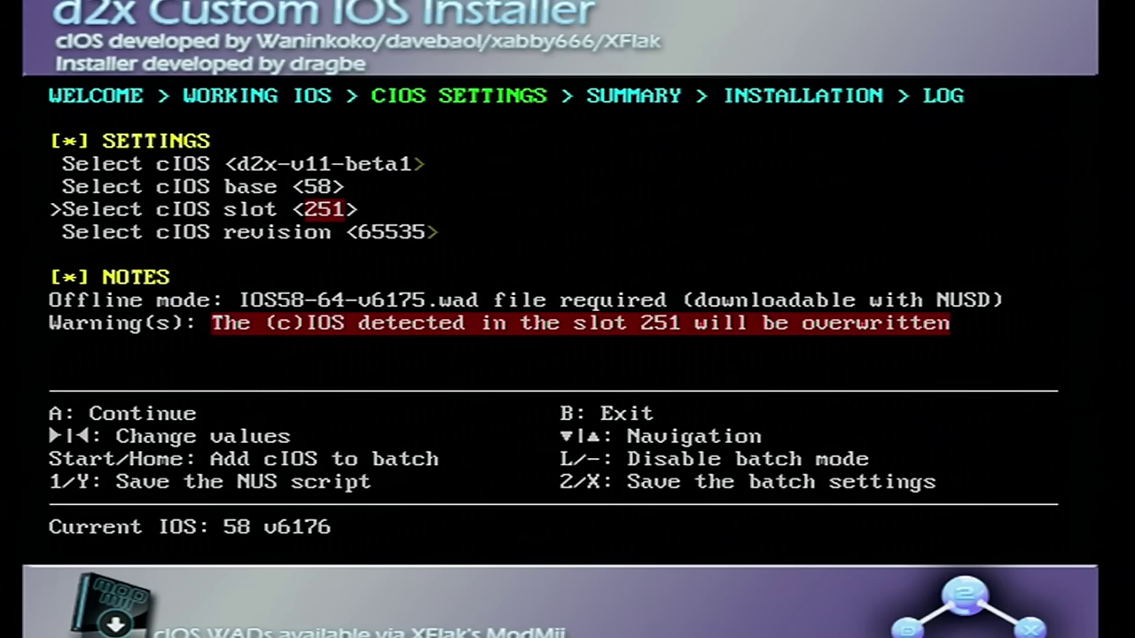
{"action": "key", "text": "Escape"}
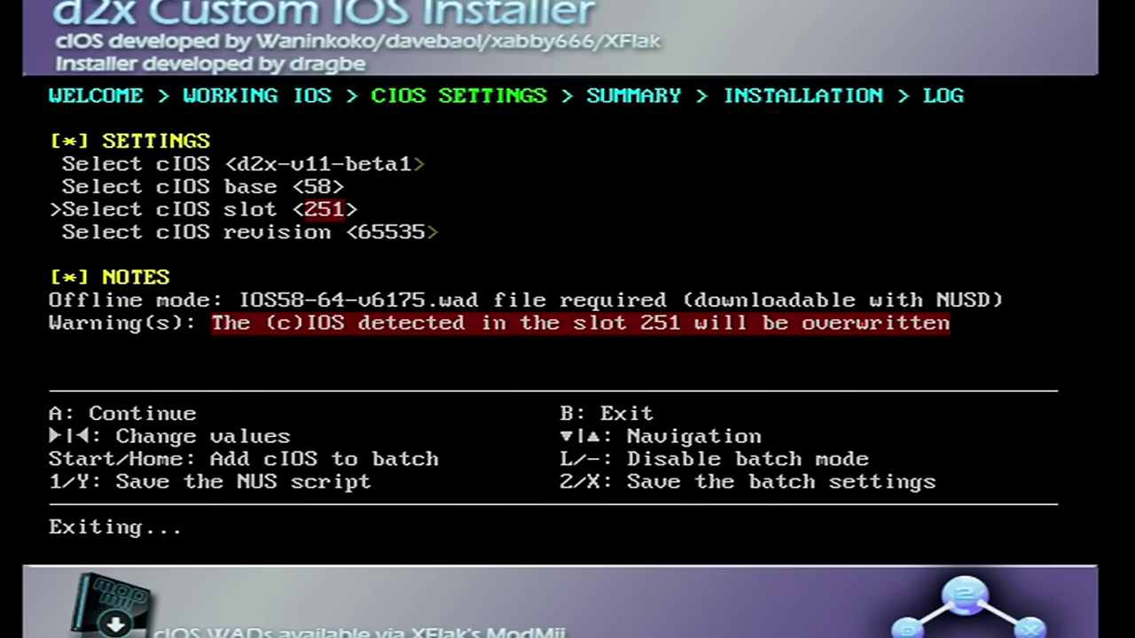